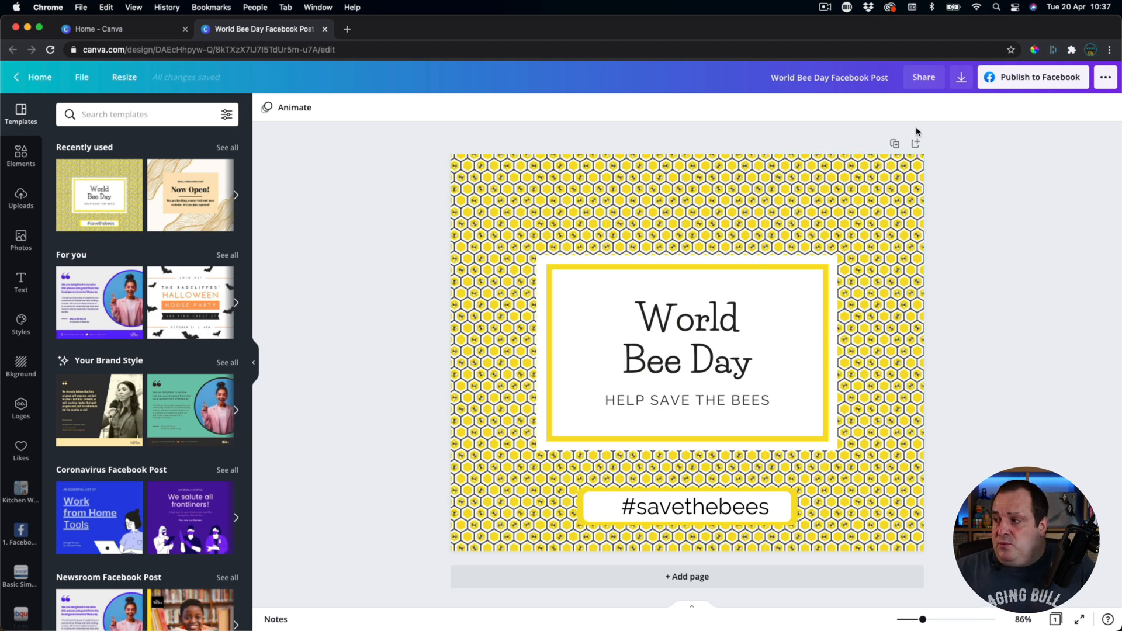
# Add a new blank page after the World Bee Day page
pyautogui.click(916, 143)
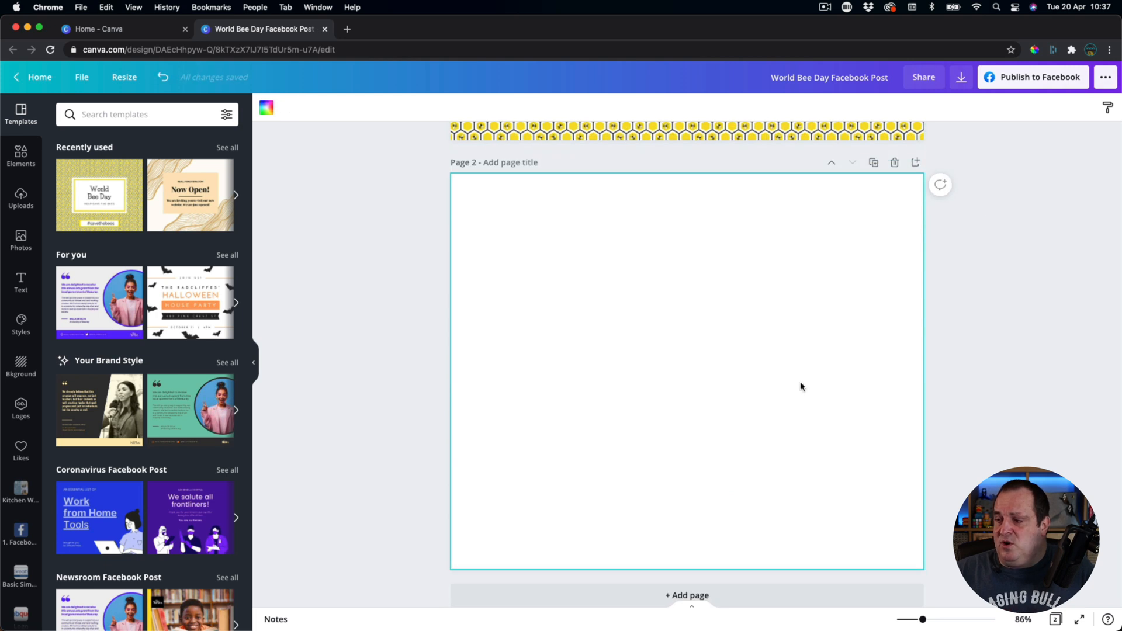
pyautogui.scroll(5, 852, 337)
pyautogui.scroll(-5, 852, 338)
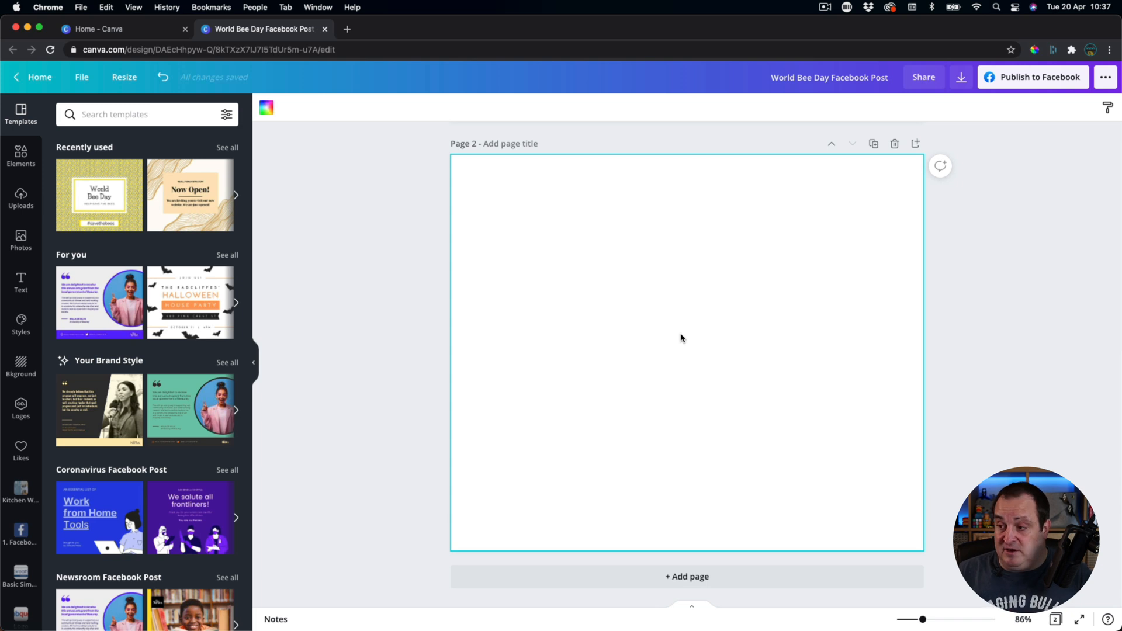
# Insert a default paragraph text box on the blank page and delete it again
pyautogui.press('t')
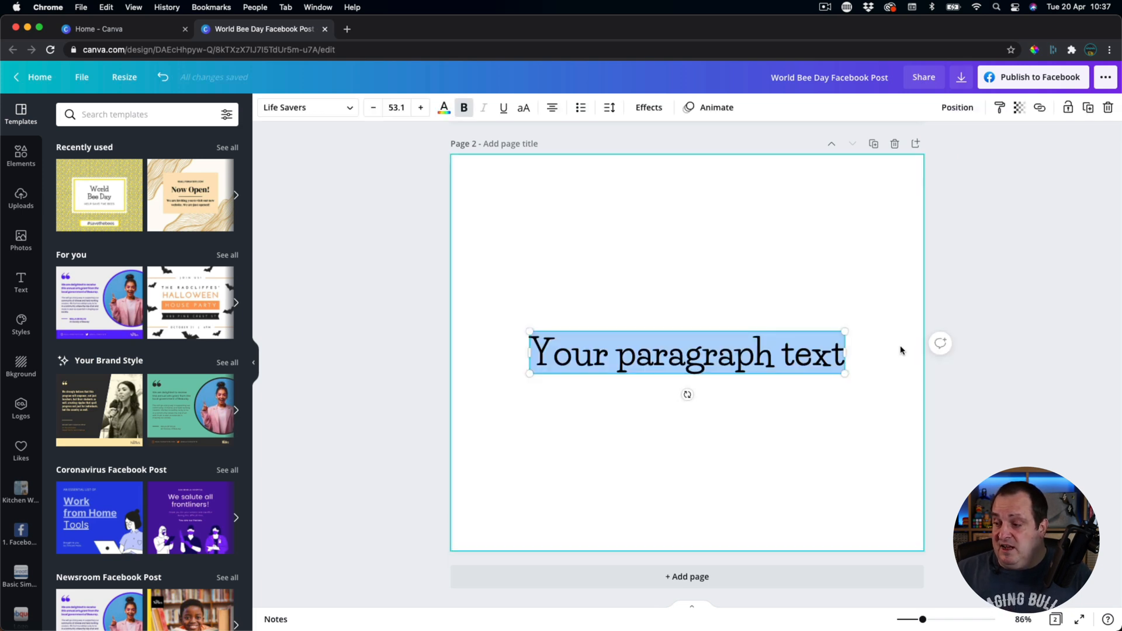
pyautogui.click(975, 331)
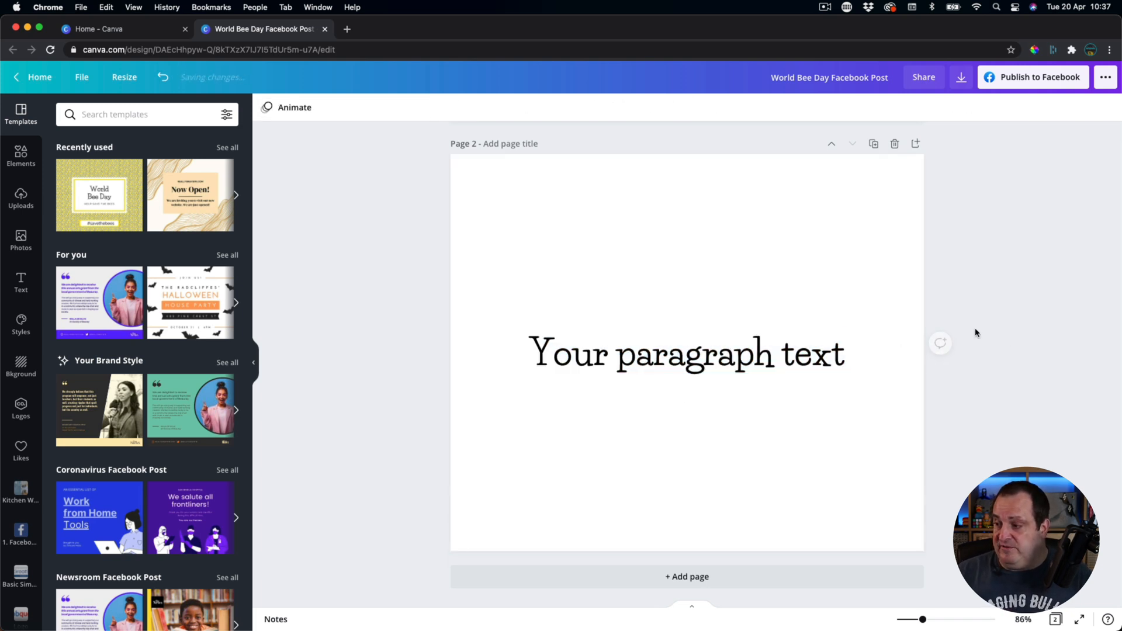
pyautogui.click(691, 371)
pyautogui.press('Delete')
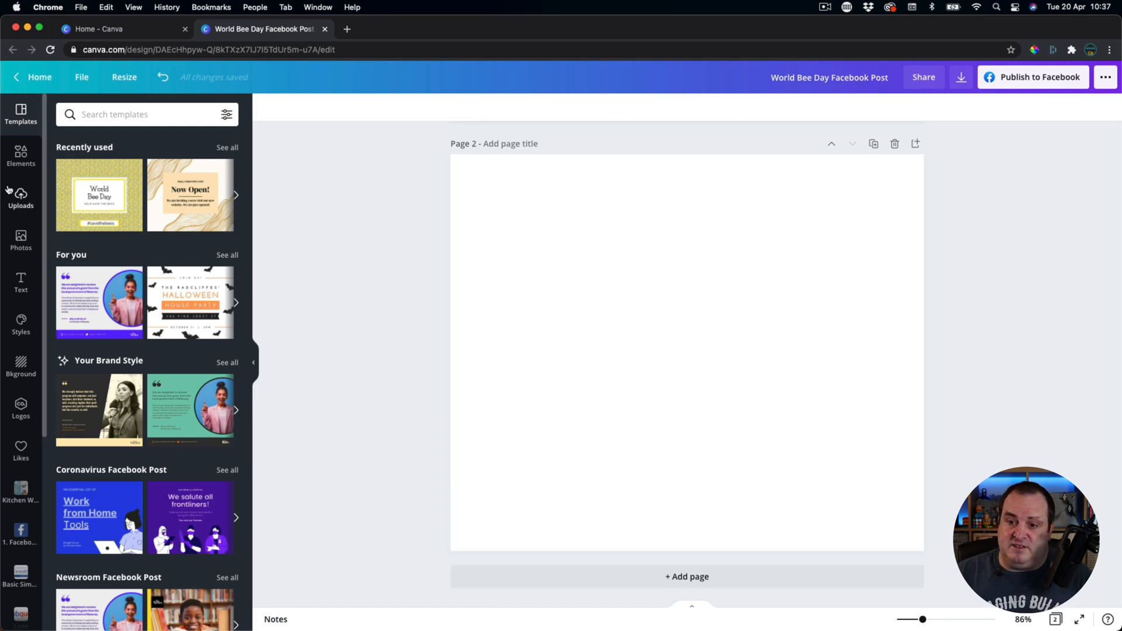
# Browse the ready-made text designs and insert the Title, Heading, Paragraph font combination on page 2
pyautogui.click(20, 285)
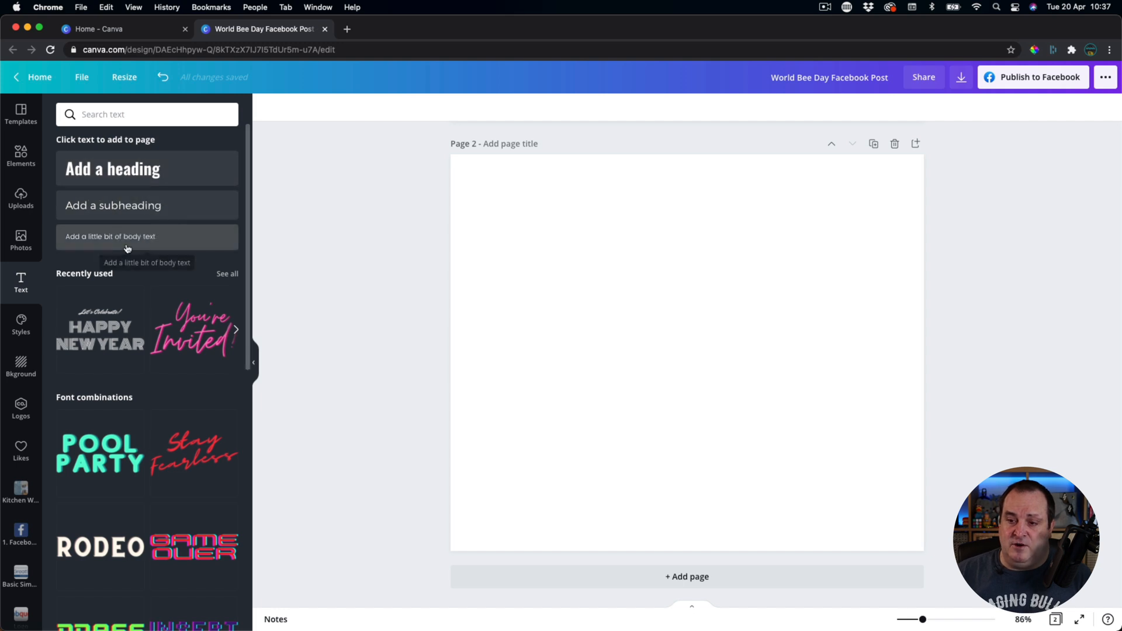
pyautogui.scroll(-10, 181, 397)
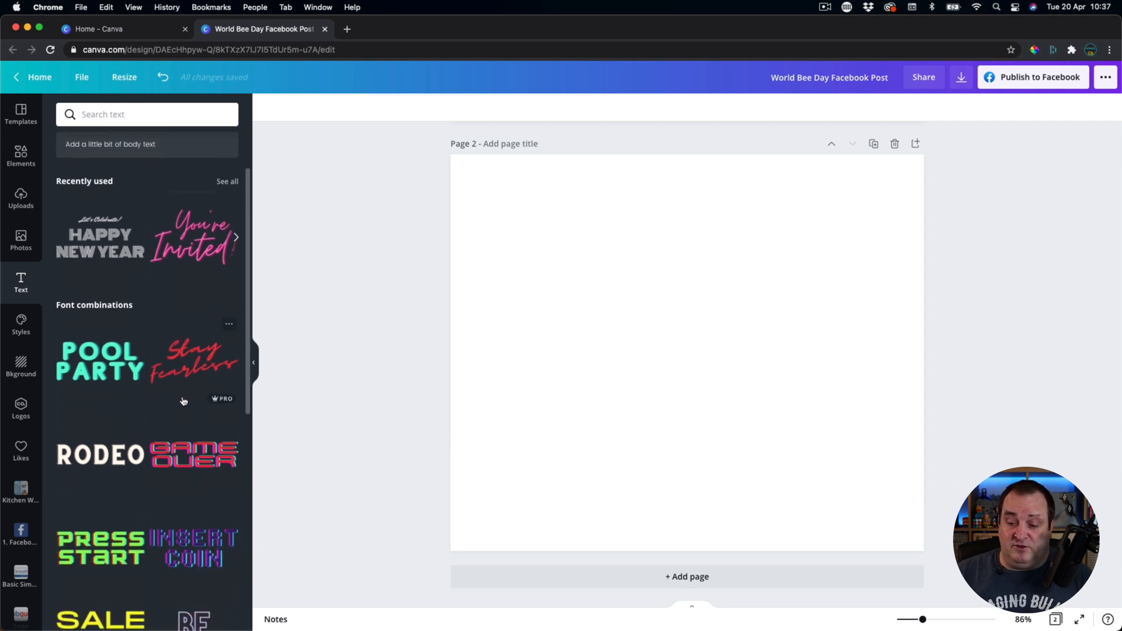
pyautogui.scroll(-3, 184, 401)
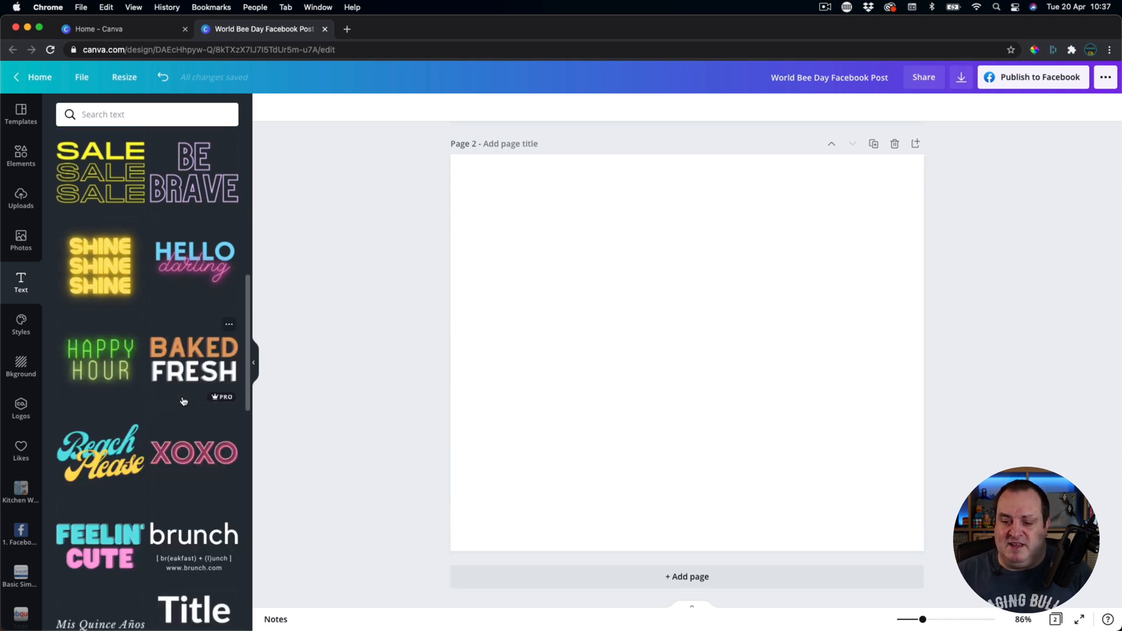
pyautogui.scroll(-5, 183, 401)
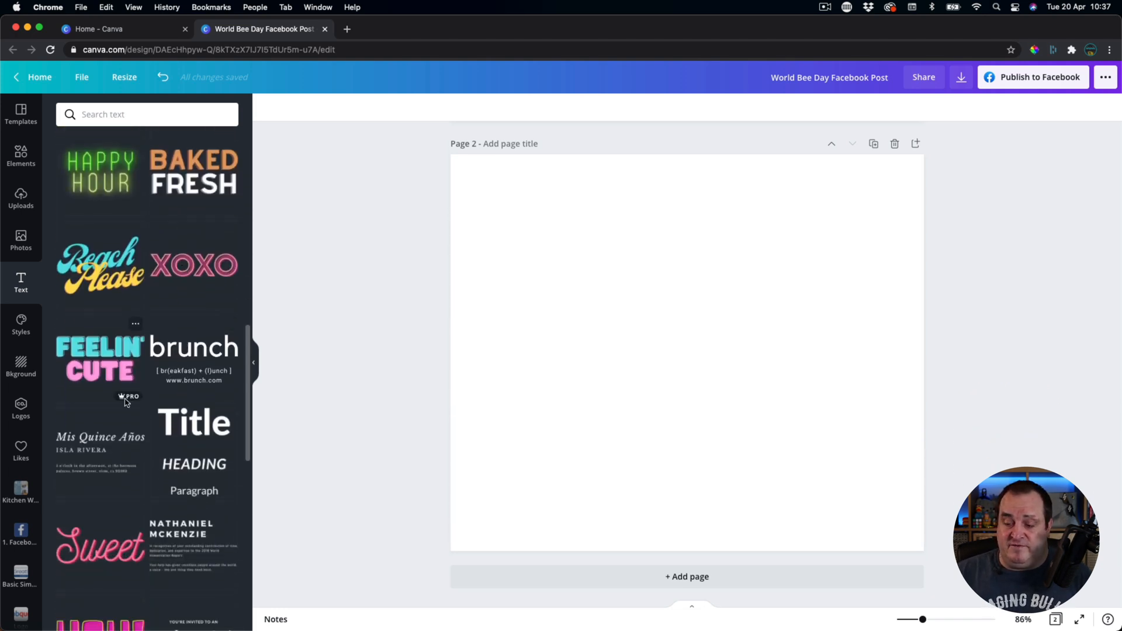
pyautogui.scroll(-2, 125, 403)
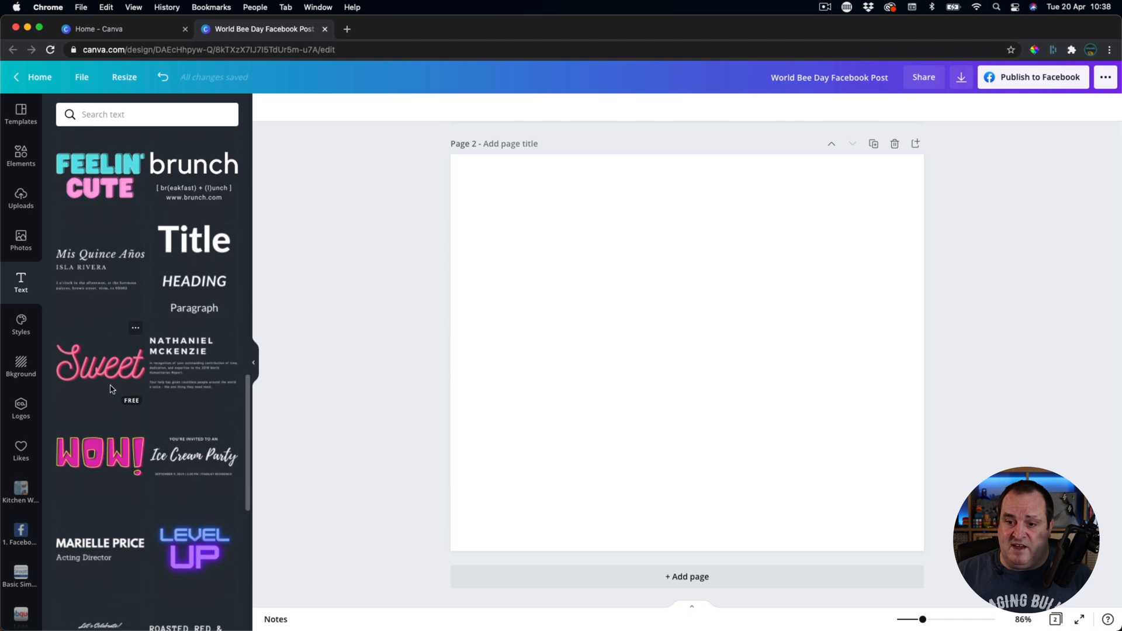
pyautogui.click(21, 332)
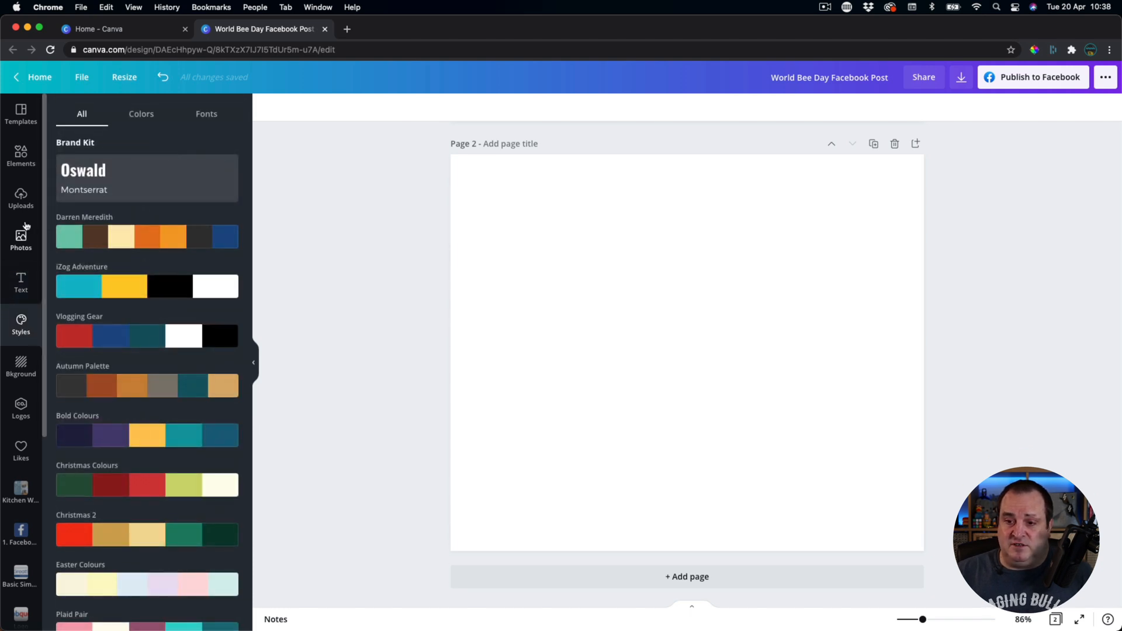
pyautogui.click(22, 282)
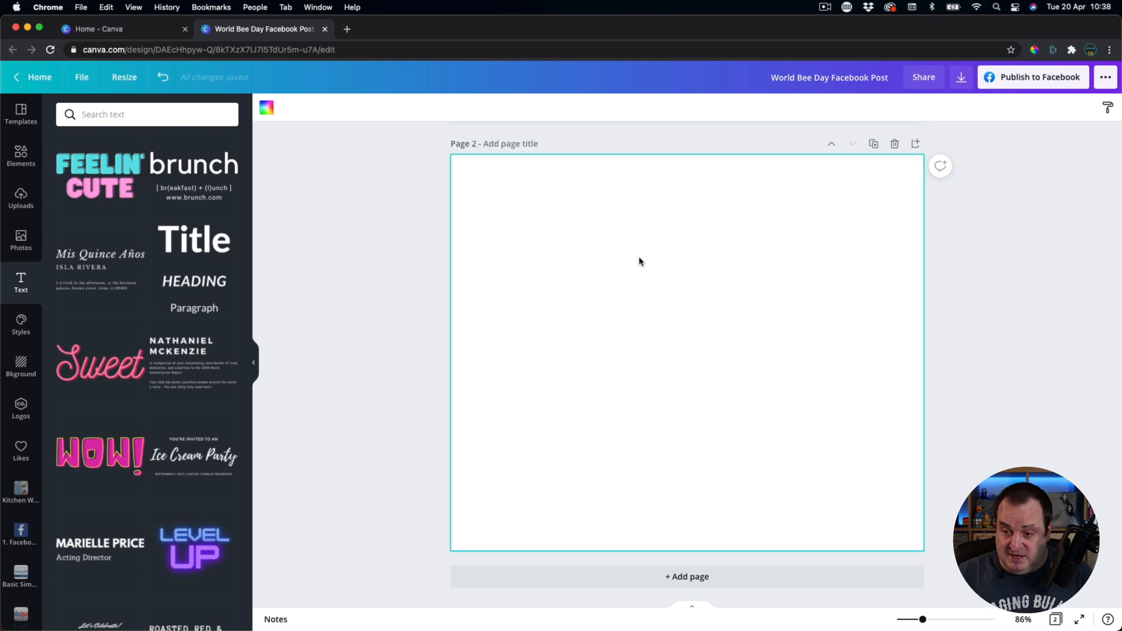
pyautogui.click(199, 268)
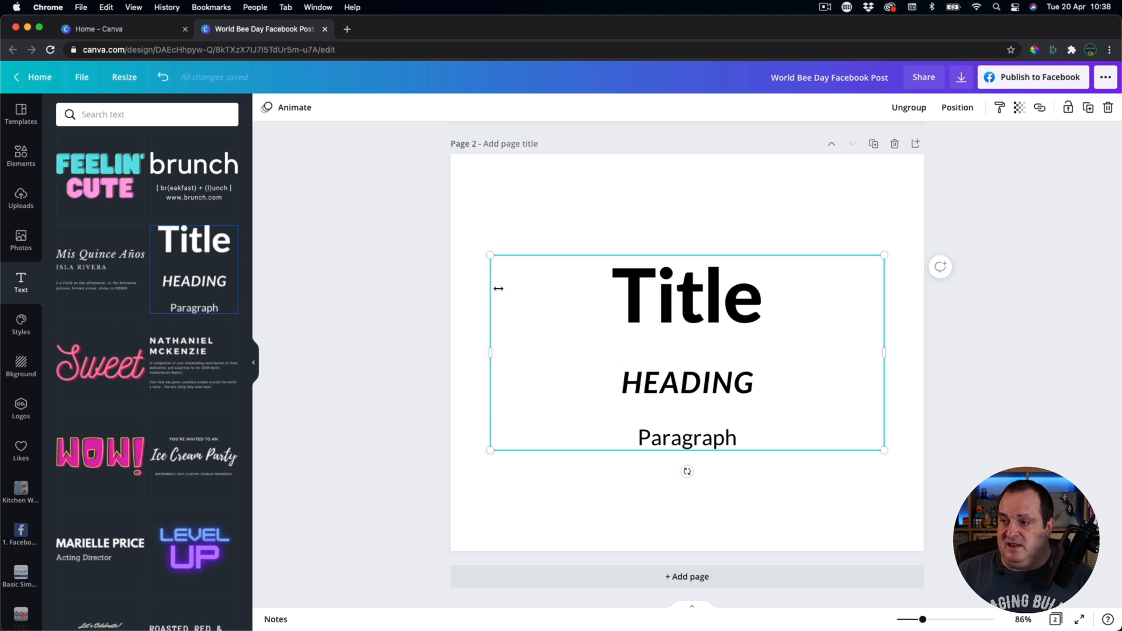
# Restyle the Title, Heading, Paragraph text with the Archivo Black font set, followed by the Bodoni FLF set
pyautogui.click(612, 291)
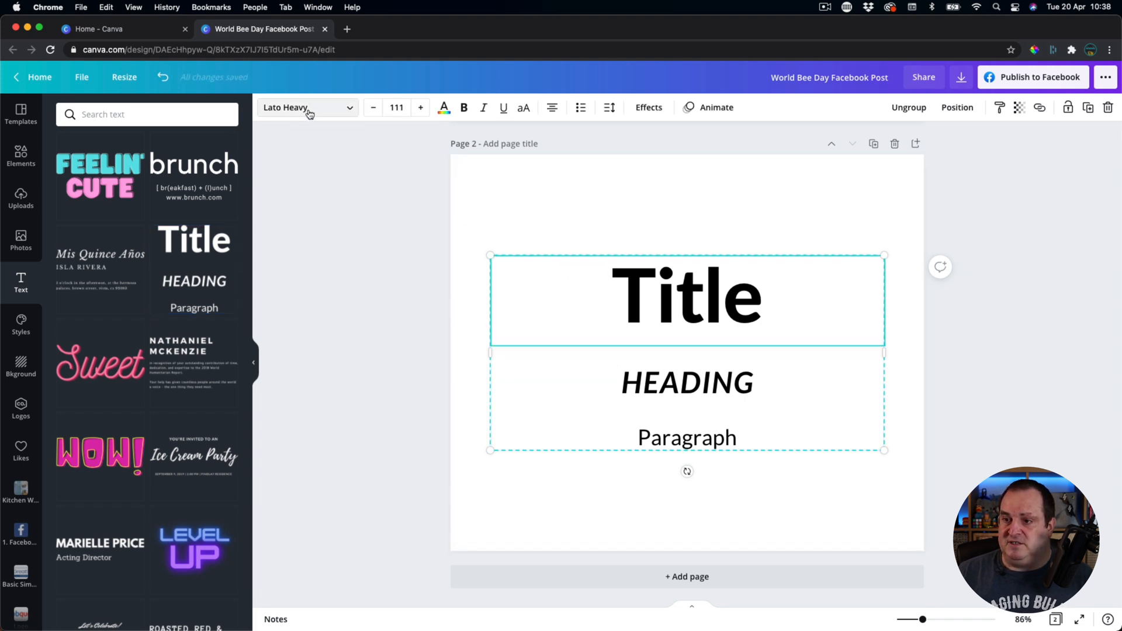
pyautogui.click(17, 336)
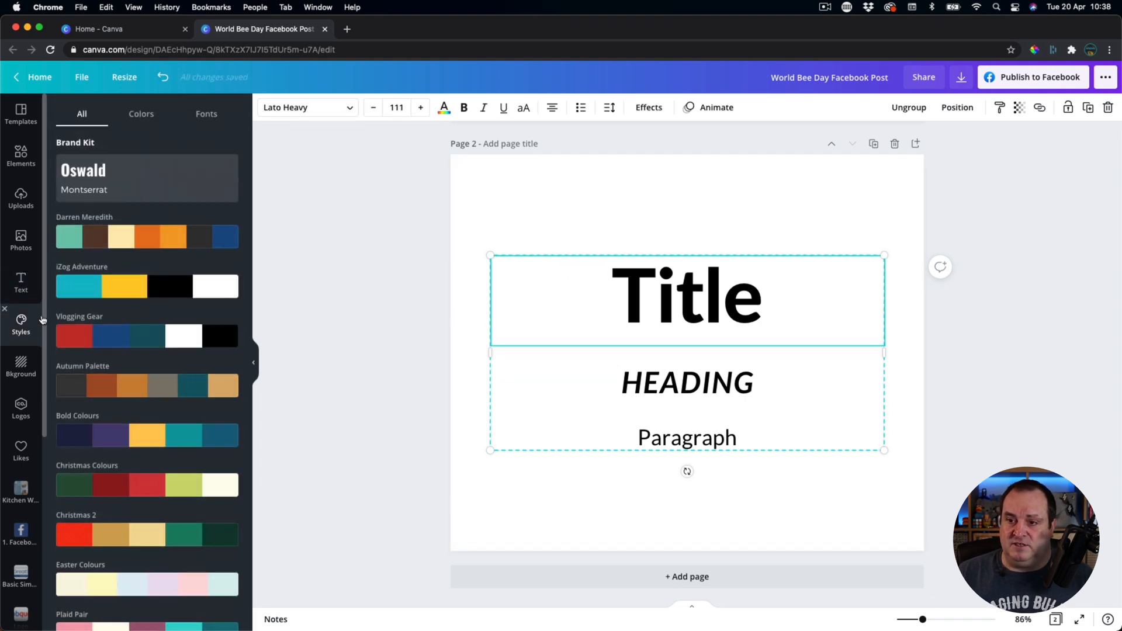
pyautogui.click(206, 114)
pyautogui.scroll(-3, 175, 273)
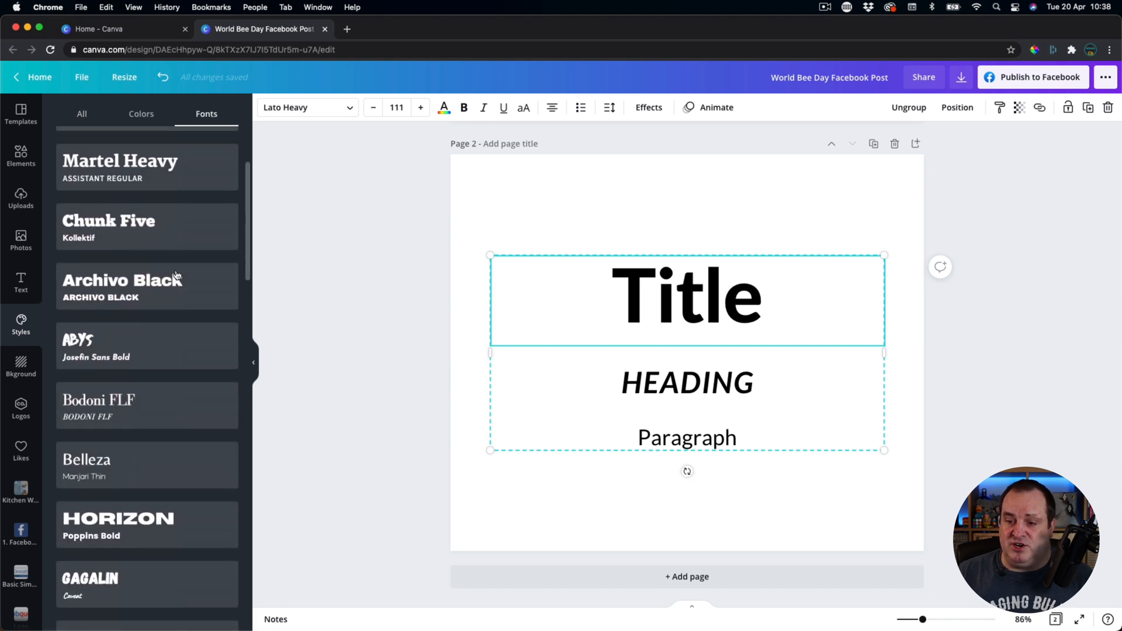
pyautogui.scroll(-1, 175, 274)
pyautogui.click(131, 248)
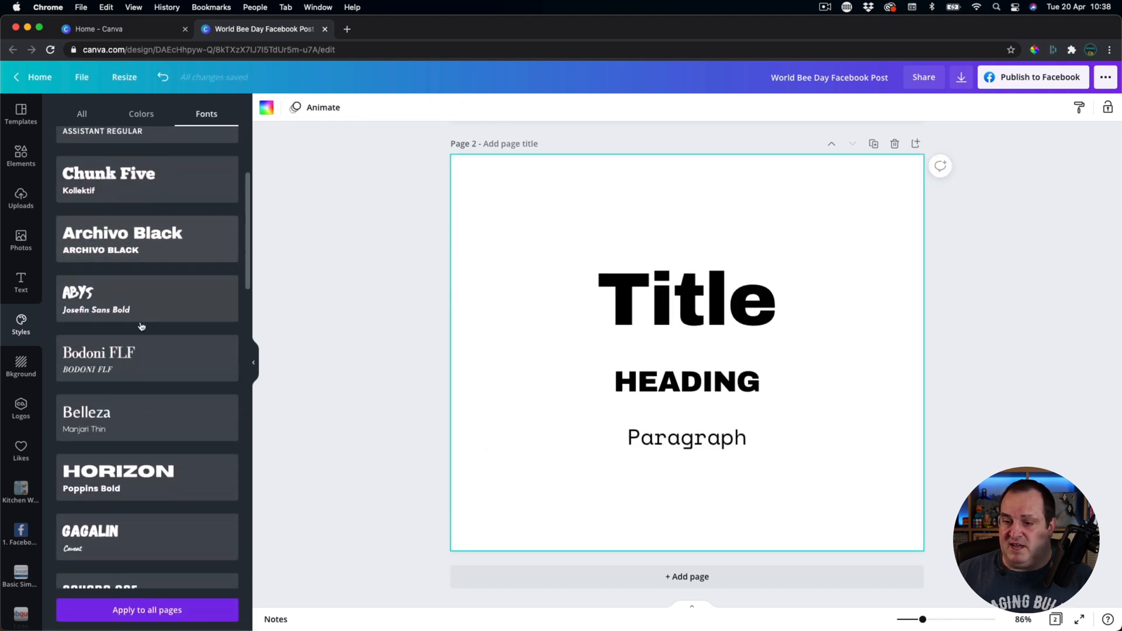
pyautogui.click(153, 358)
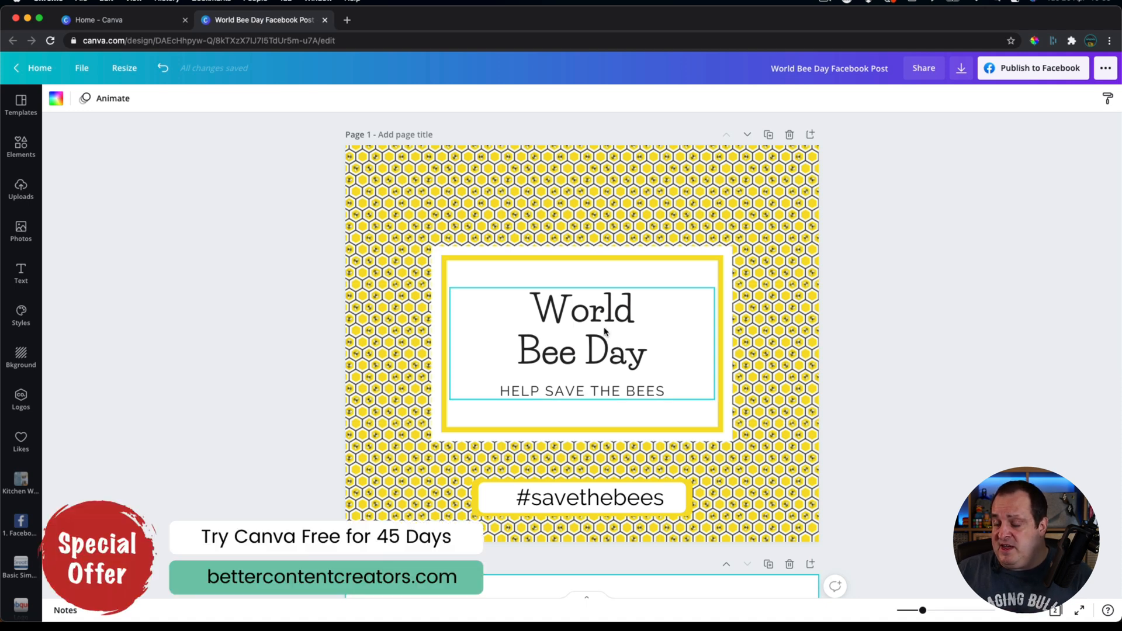
# Ungroup the "World Bee Day" heading from the "HELP SAVE THE BEES" line on page 1 and select each one separately
pyautogui.click(596, 358)
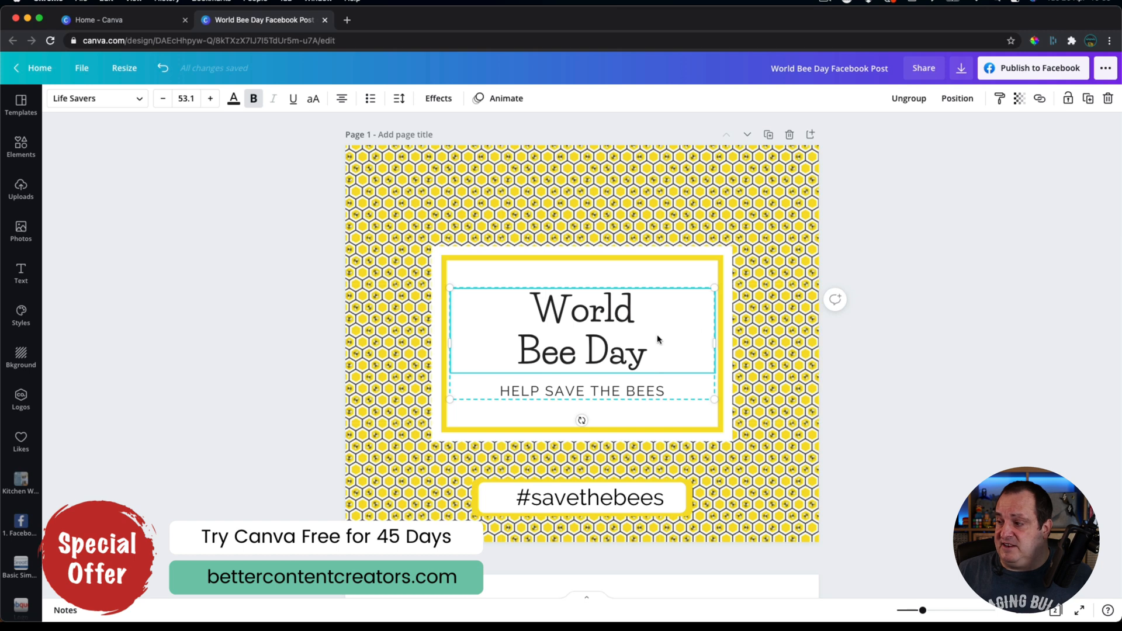
pyautogui.click(910, 103)
pyautogui.click(992, 283)
pyautogui.click(530, 357)
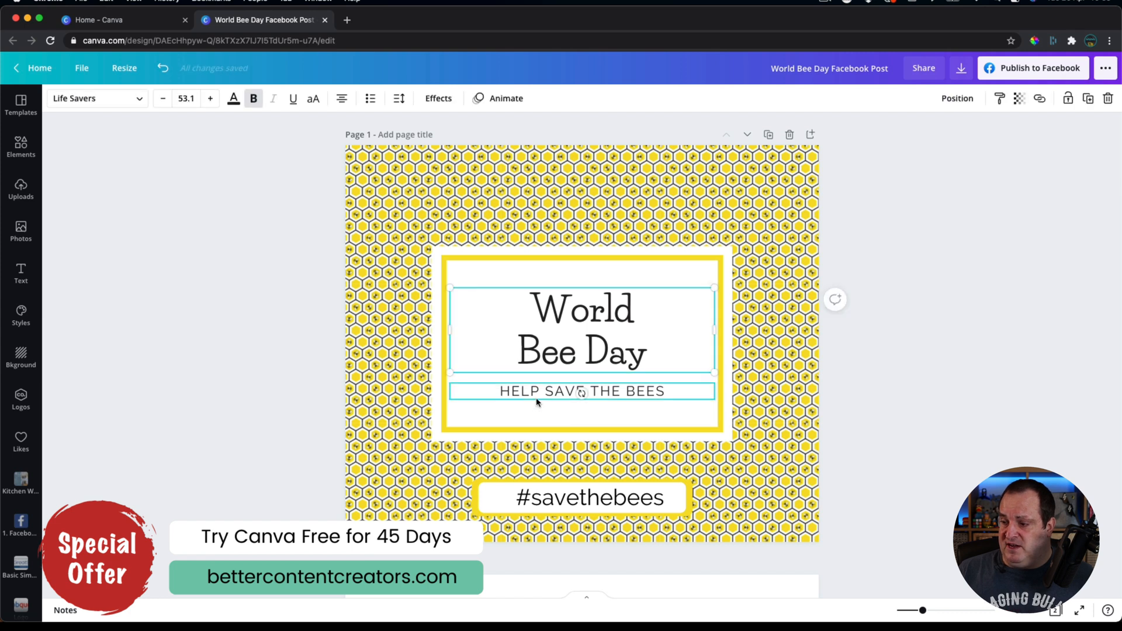
pyautogui.click(537, 402)
pyautogui.click(933, 289)
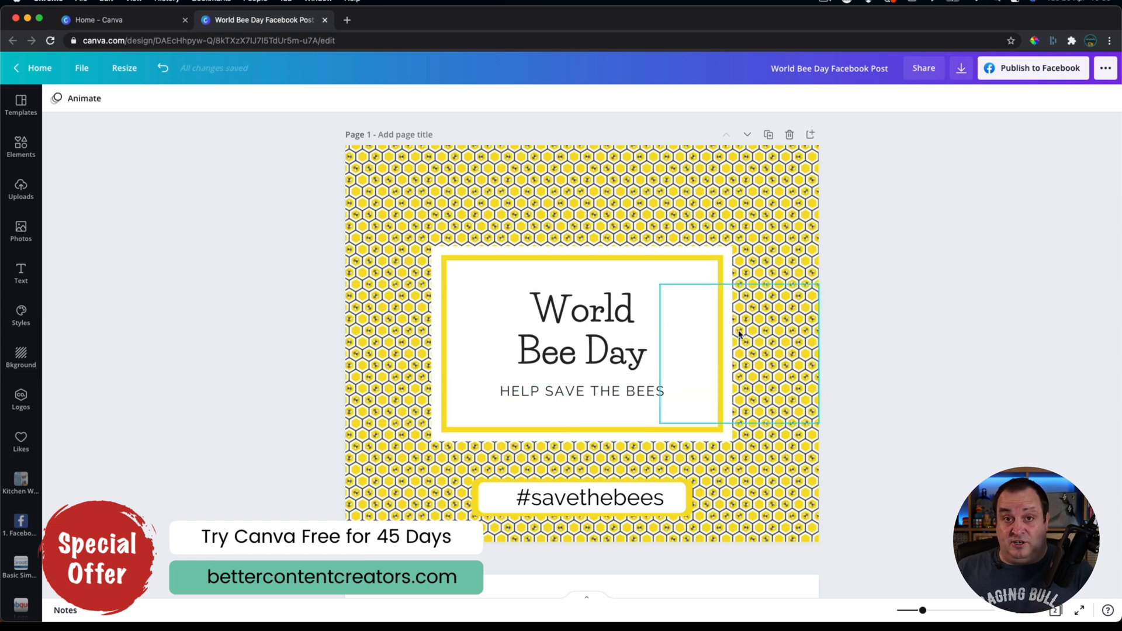
# Group "World Bee Day" with "HELP SAVE THE BEES" again, move the group slightly and undo the move
pyautogui.click(585, 336)
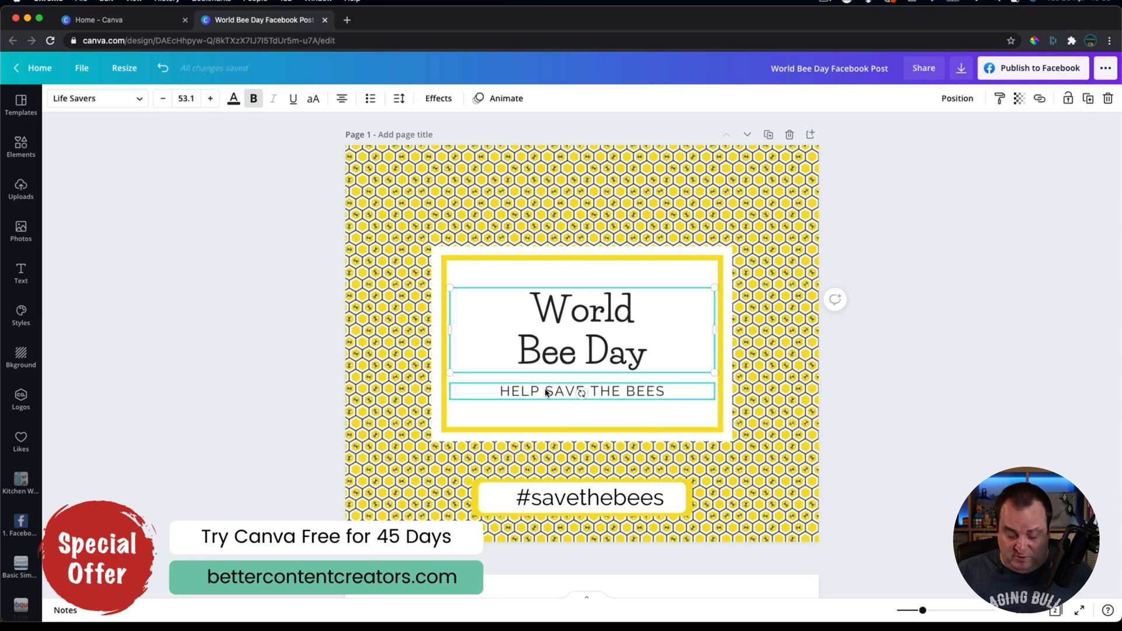
pyautogui.keyDown('shift'); pyautogui.click(546, 392); pyautogui.keyUp('shift')
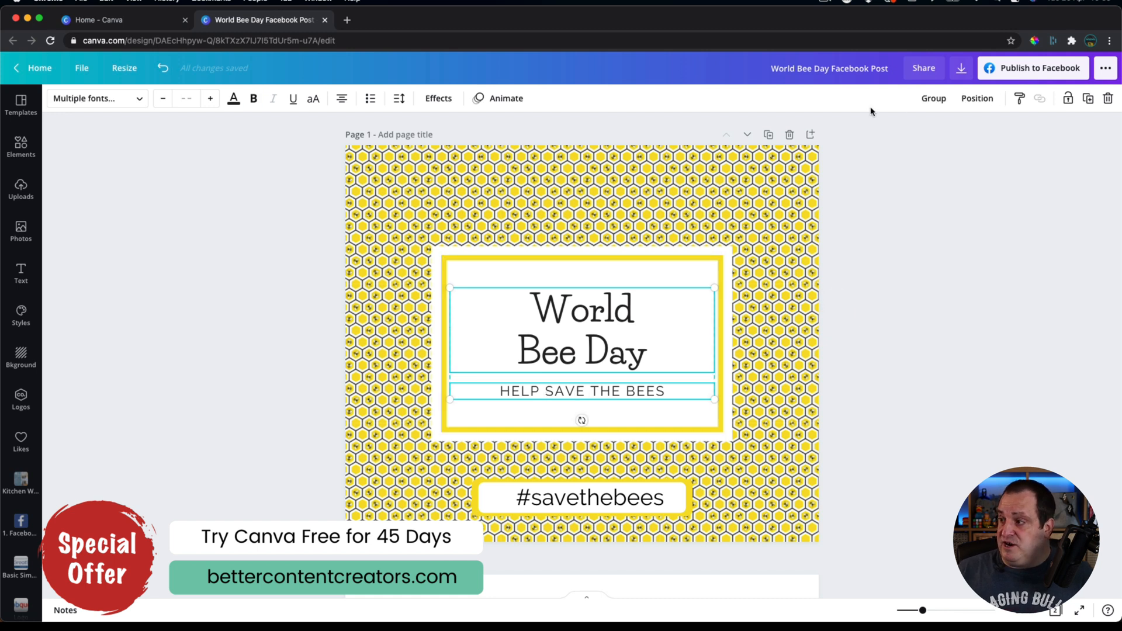
pyautogui.click(934, 100)
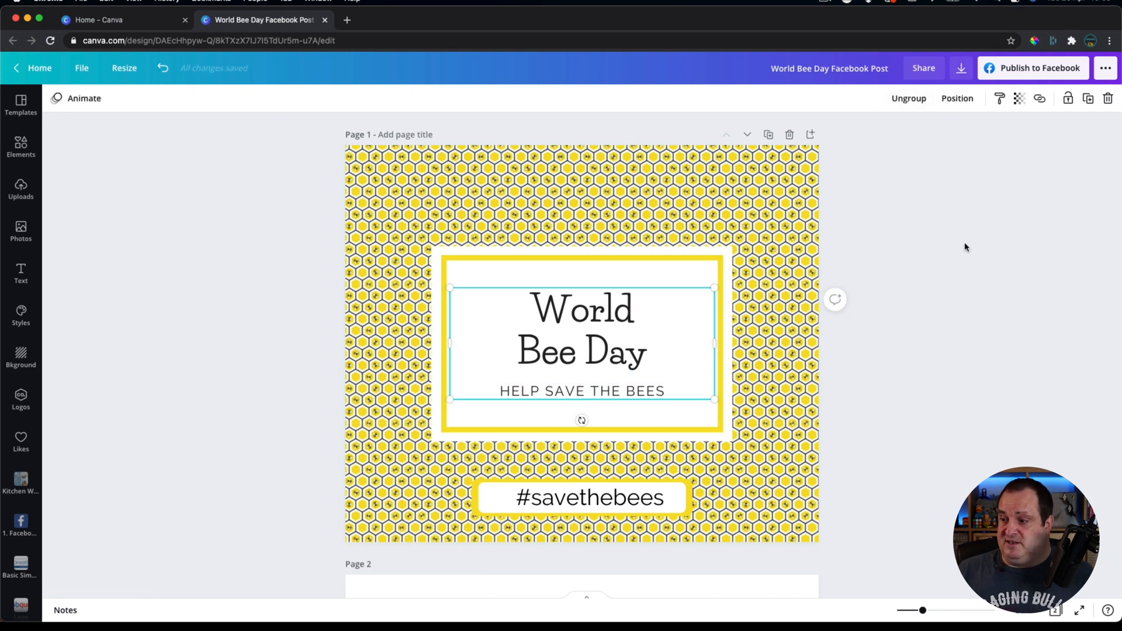
pyautogui.moveTo(586, 333)
pyautogui.mouseDown()
pyautogui.moveTo(607, 342)
pyautogui.moveTo(595, 339)
pyautogui.mouseUp()
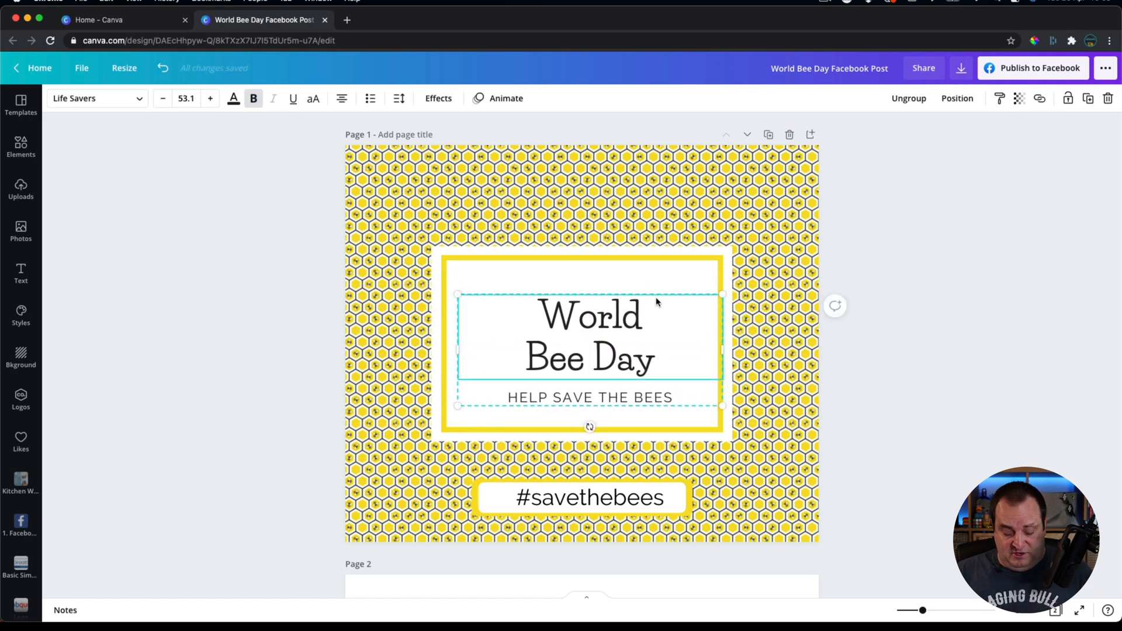
pyautogui.press('super+z')
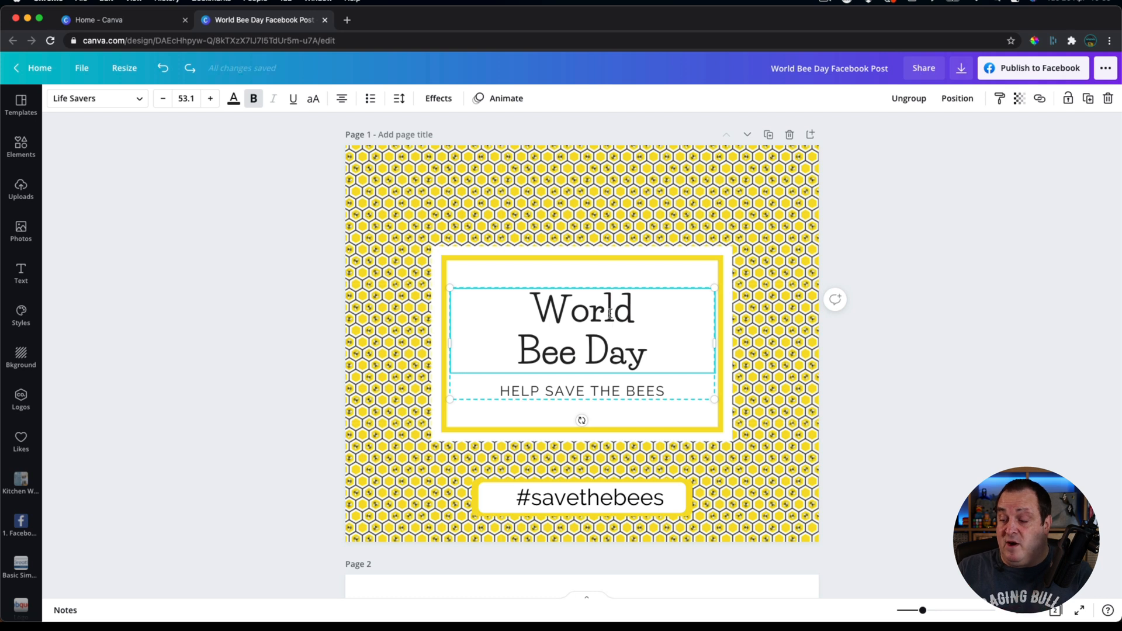
# Try an extra line "edoiedoe" between "World" and "Bee Day" in the heading, and remove it
pyautogui.click(590, 313)
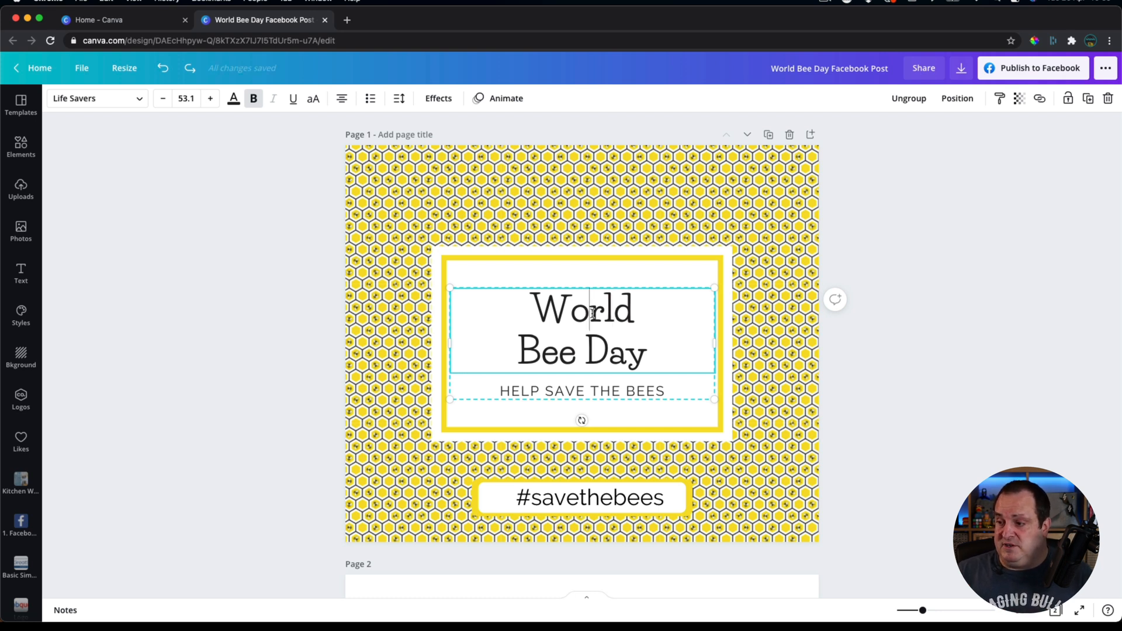
pyautogui.click(649, 310)
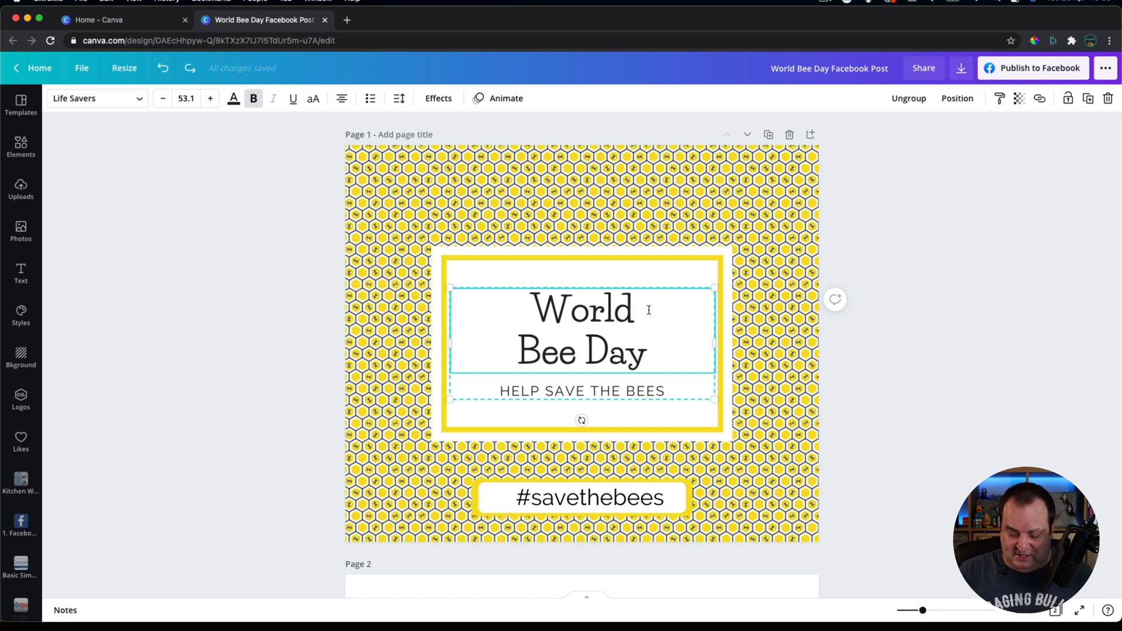
pyautogui.press('Return')
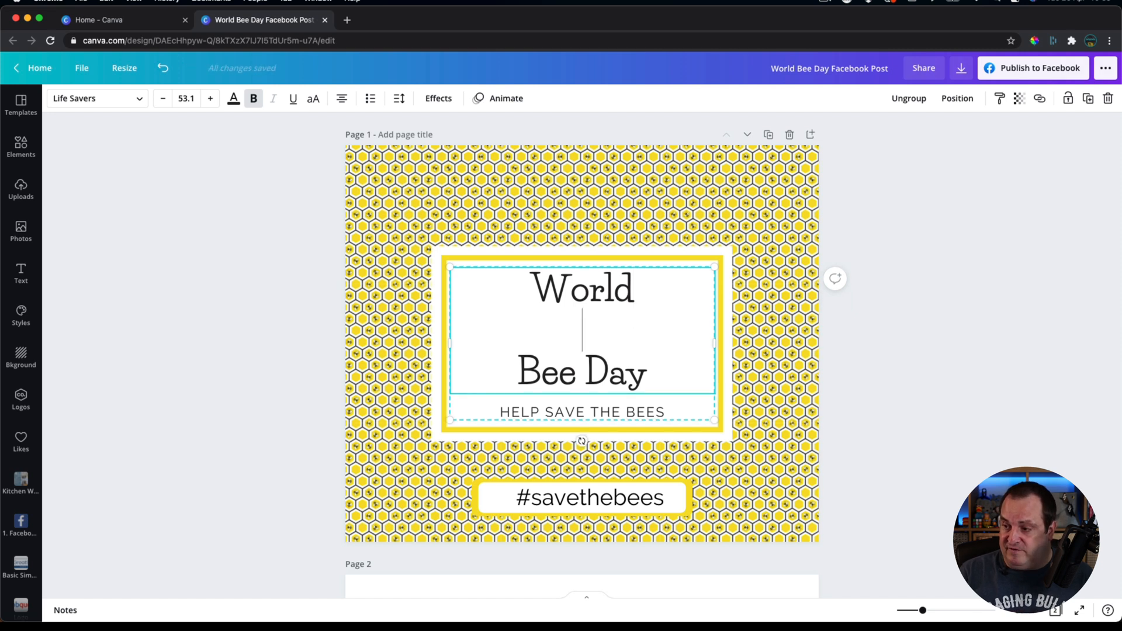
pyautogui.write('edoiedoe')
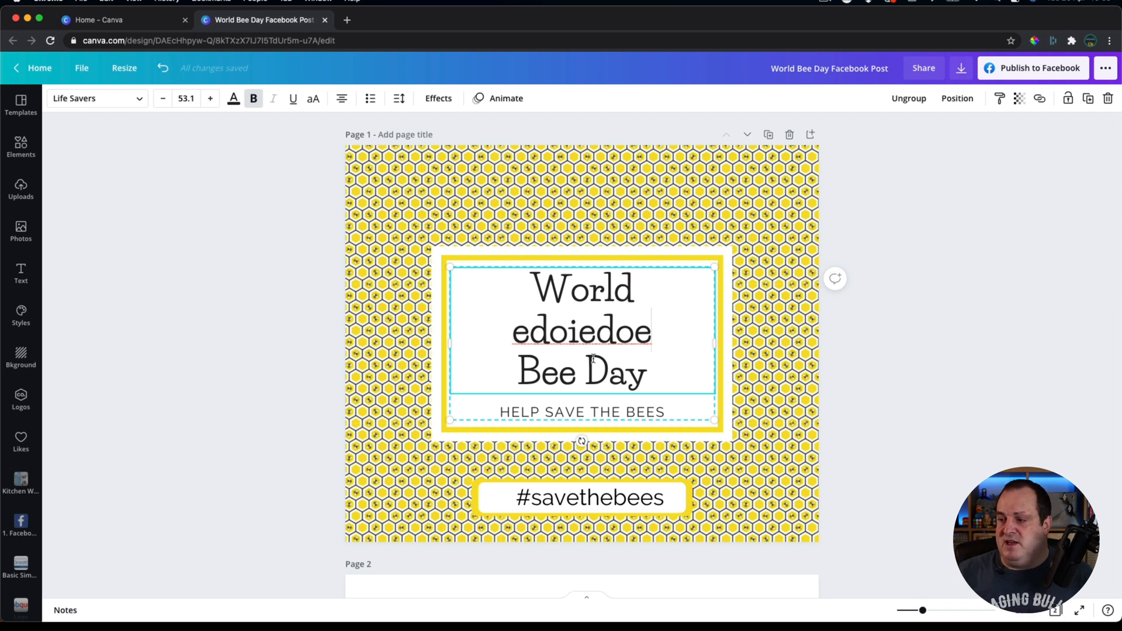
pyautogui.doubleClick(515, 334)
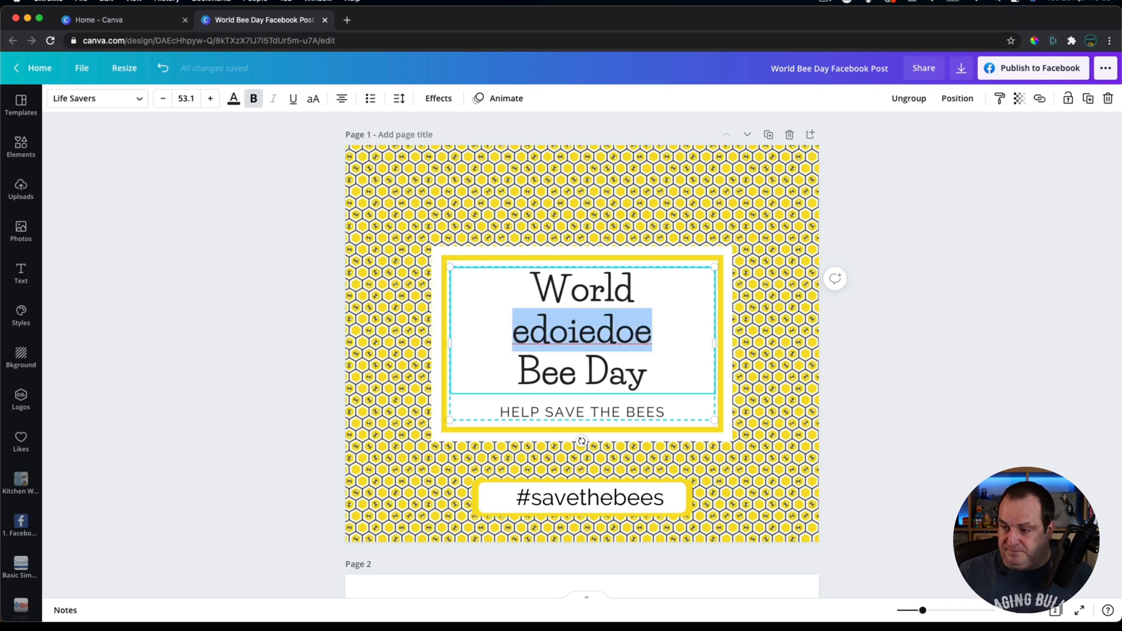
pyautogui.press('BackSpace')
pyautogui.press('BackSpace')
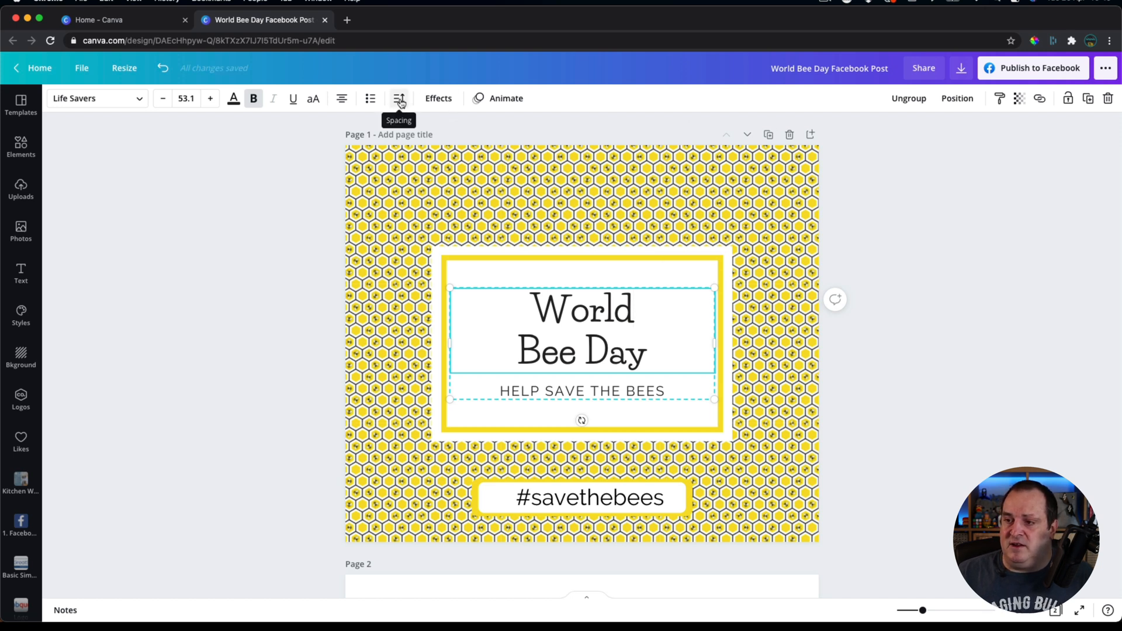
# Check the heading's letter spacing, line height and anchor options, and ungroup "World Bee Day" from the line below it
pyautogui.click(400, 100)
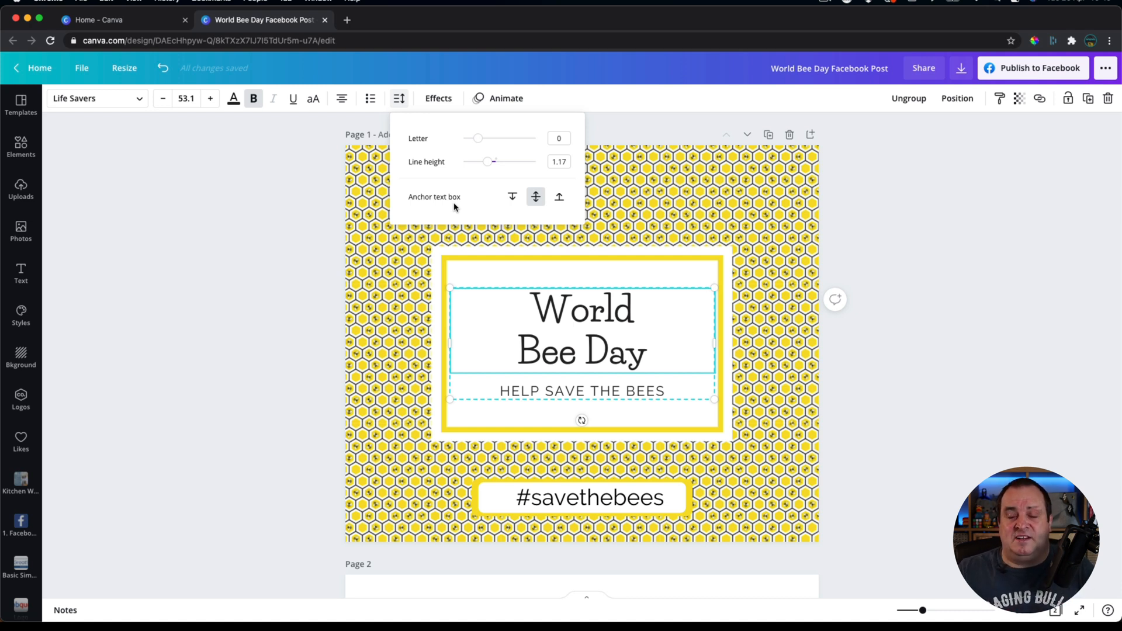
pyautogui.click(878, 244)
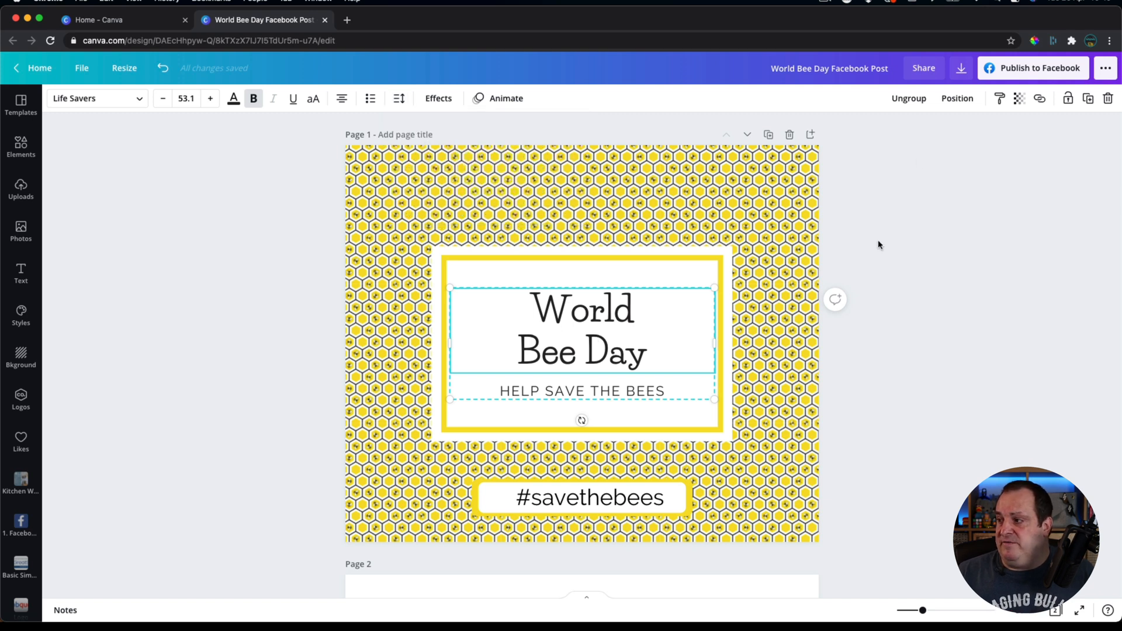
pyautogui.click(909, 98)
pyautogui.click(552, 334)
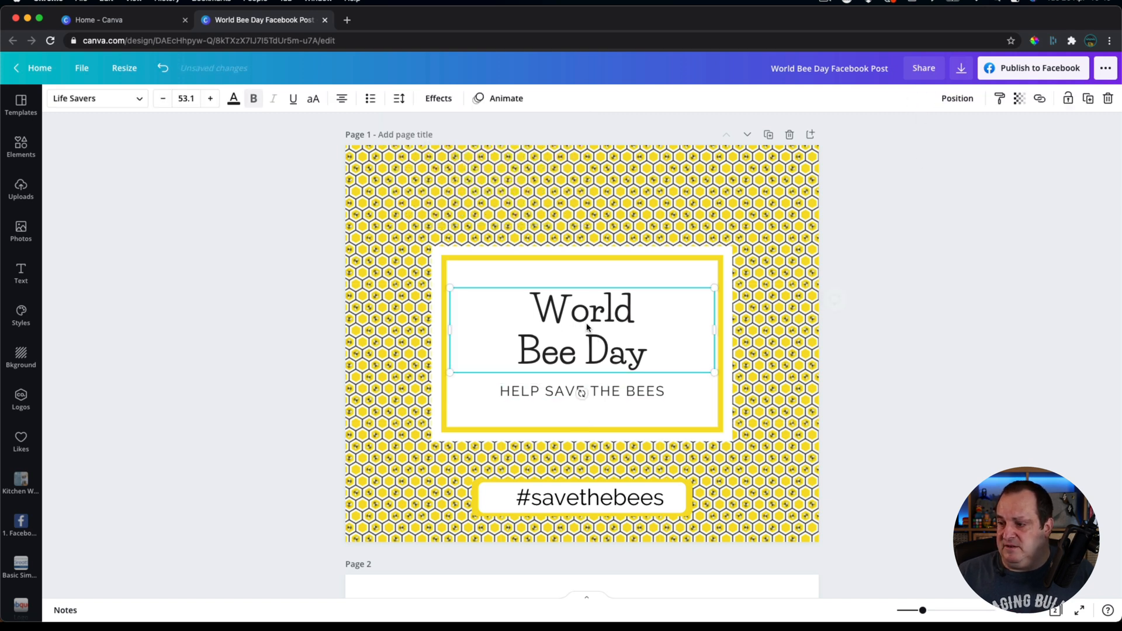
# Move the "World Bee Day" heading up inside the yellow frame, and try a line break between "Bee" and "Day"
pyautogui.moveTo(587, 328); pyautogui.dragTo(588, 302)
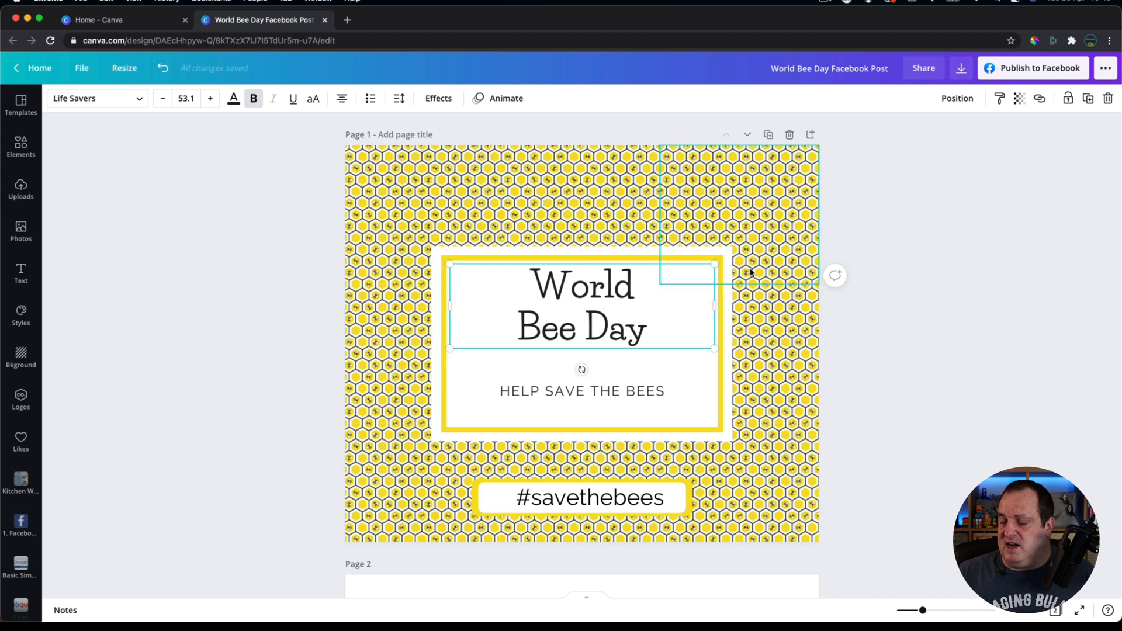
pyautogui.click(615, 332)
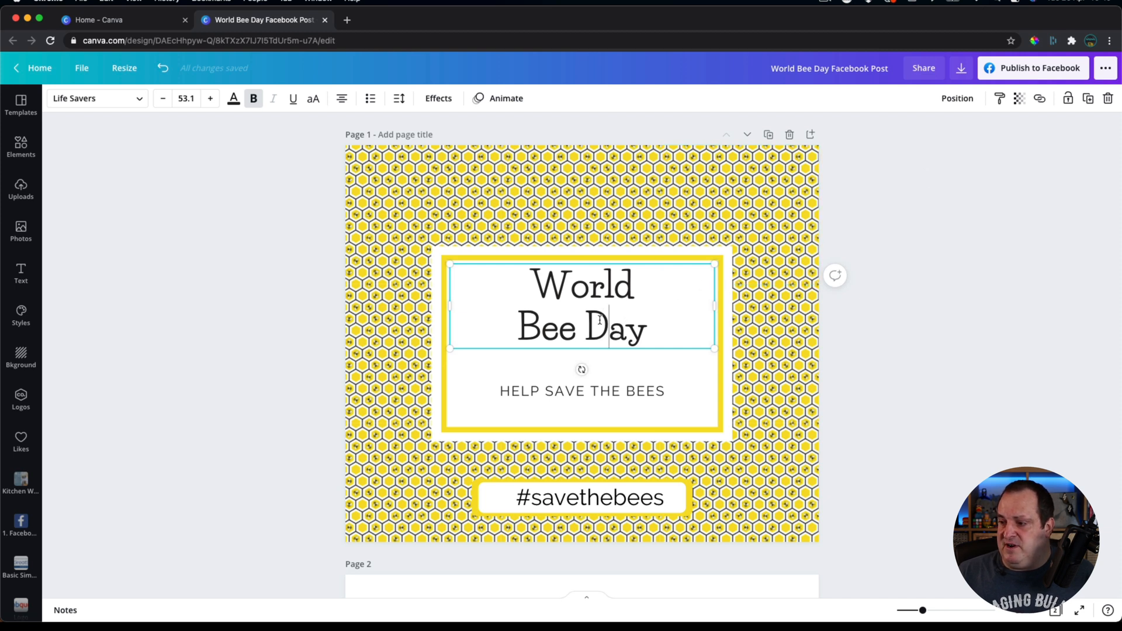
pyautogui.press('Left')
pyautogui.press('Return')
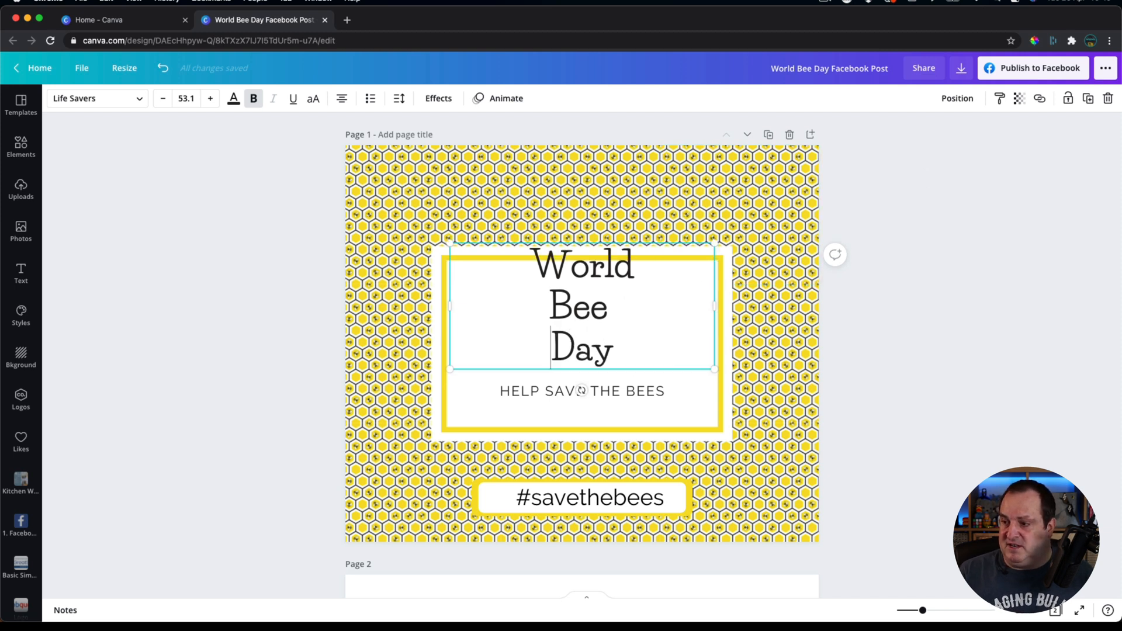
pyautogui.press('BackSpace')
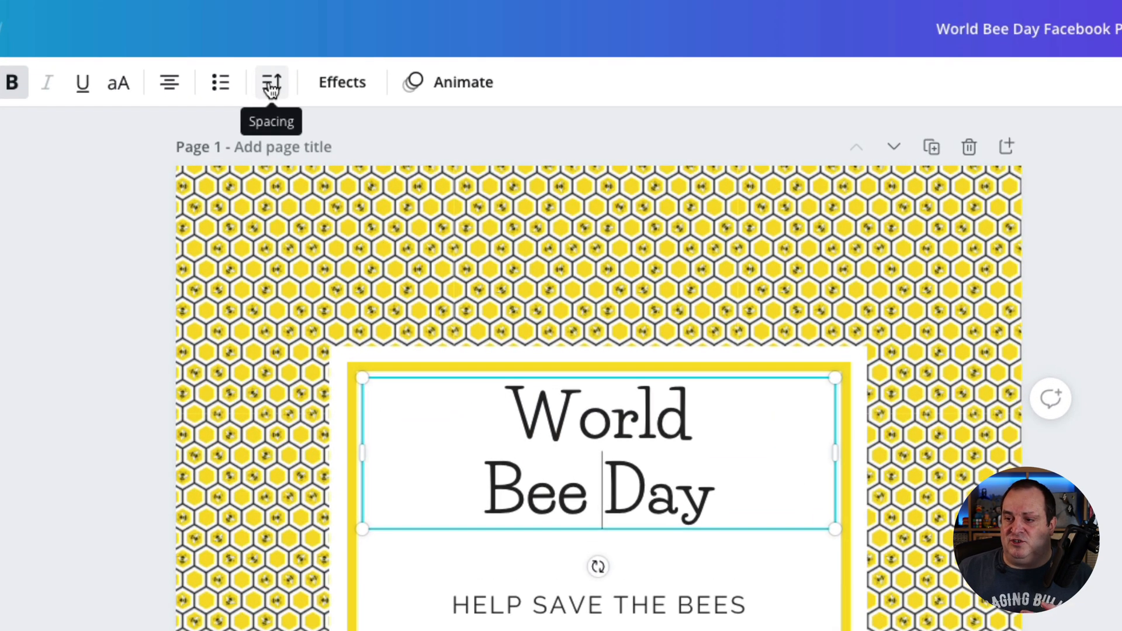
# Try anchoring the heading's text box to the top and test it with temporary line breaks inside "World"
pyautogui.click(271, 86)
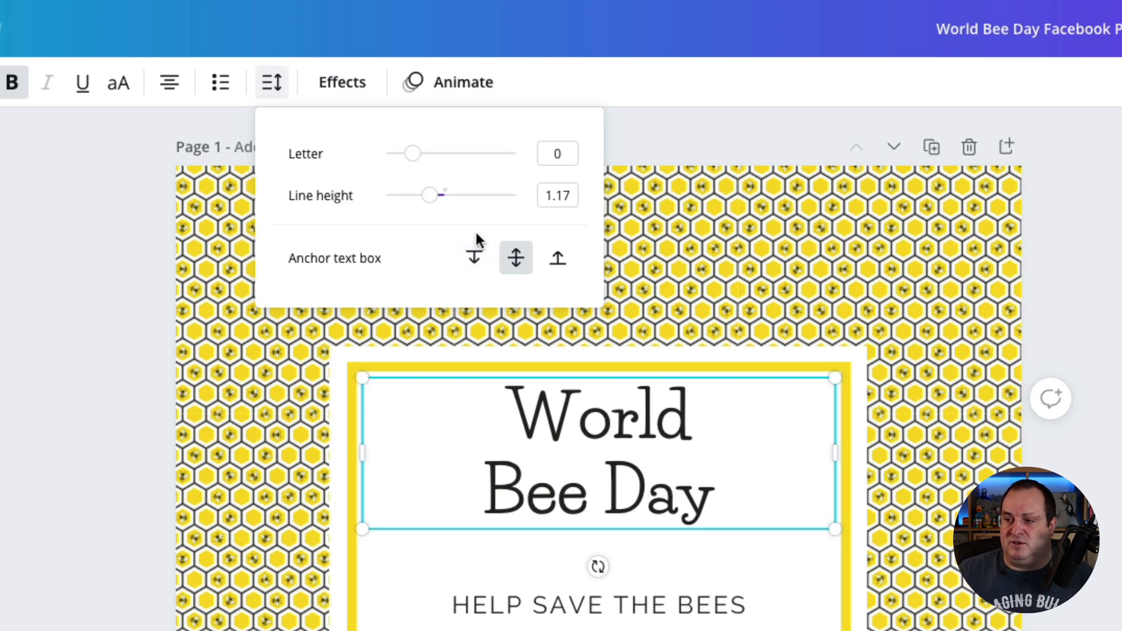
pyautogui.click(474, 260)
pyautogui.click(629, 435)
pyautogui.click(608, 409)
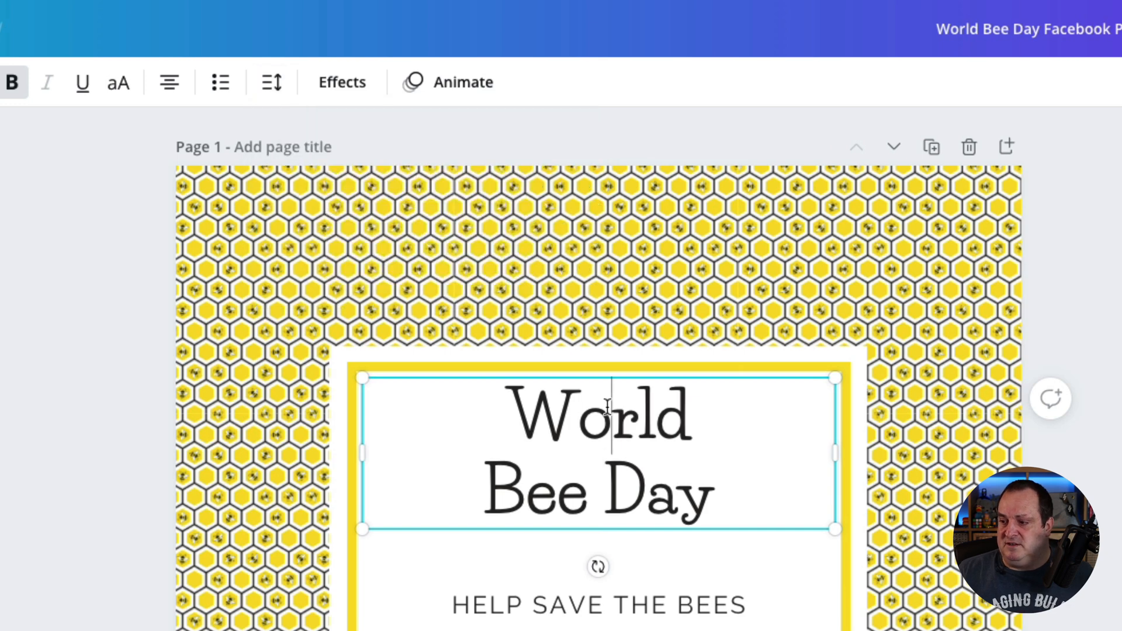
pyautogui.press('Return')
pyautogui.press('BackSpace')
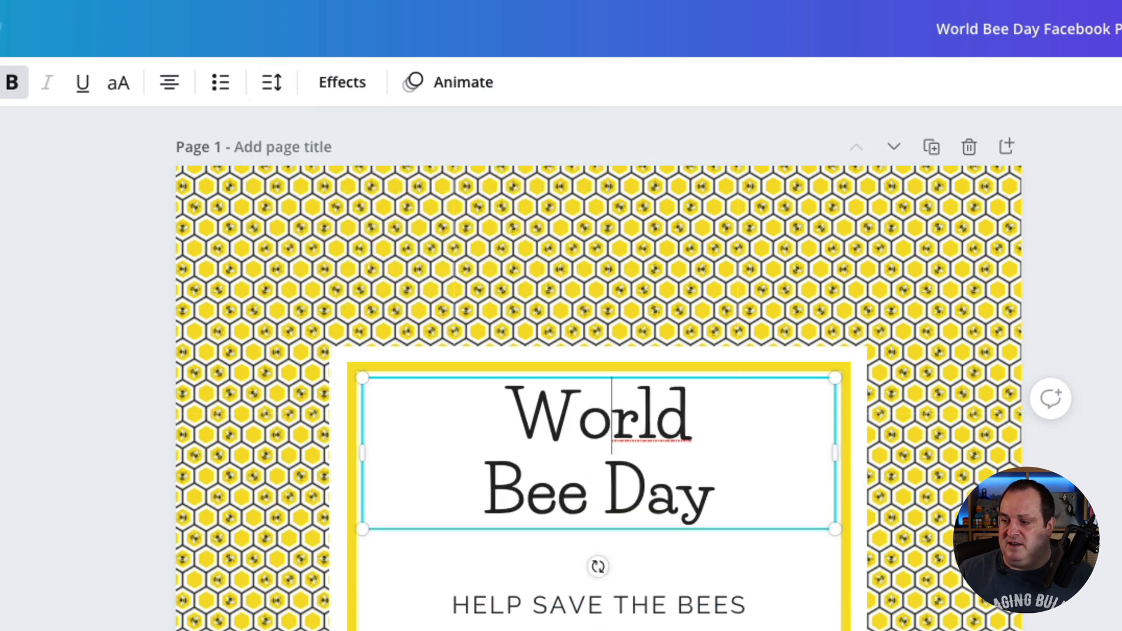
pyautogui.press('Return')
pyautogui.press('BackSpace')
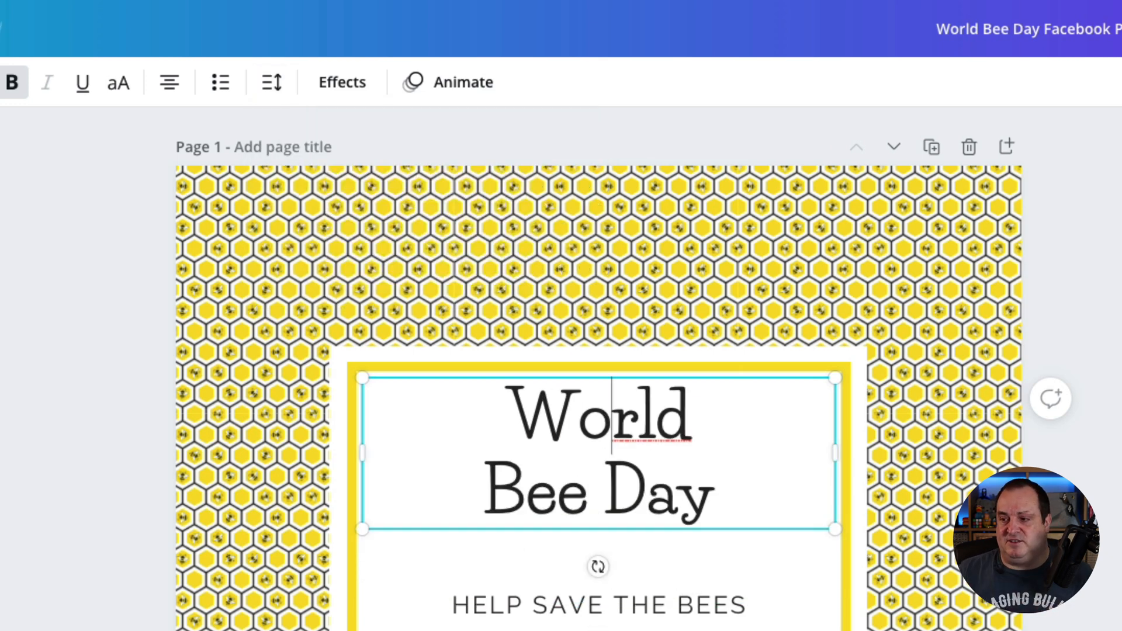
# Anchor the heading's text box to the bottom, test it with line breaks after the "W", and restore the text to "World Bee Day"
pyautogui.click(272, 85)
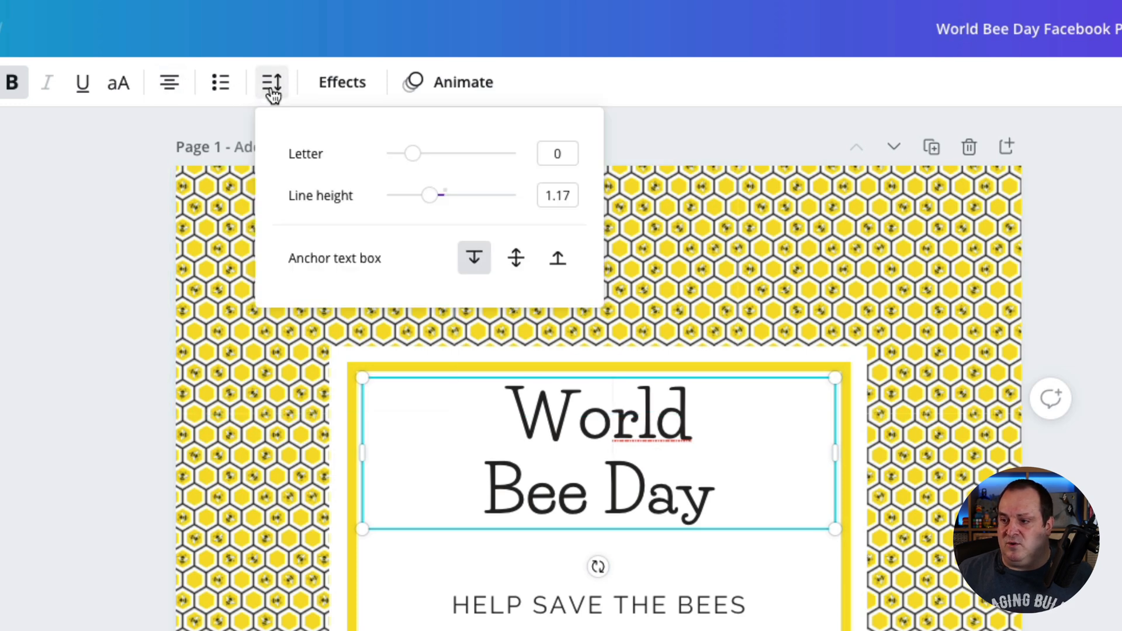
pyautogui.click(571, 270)
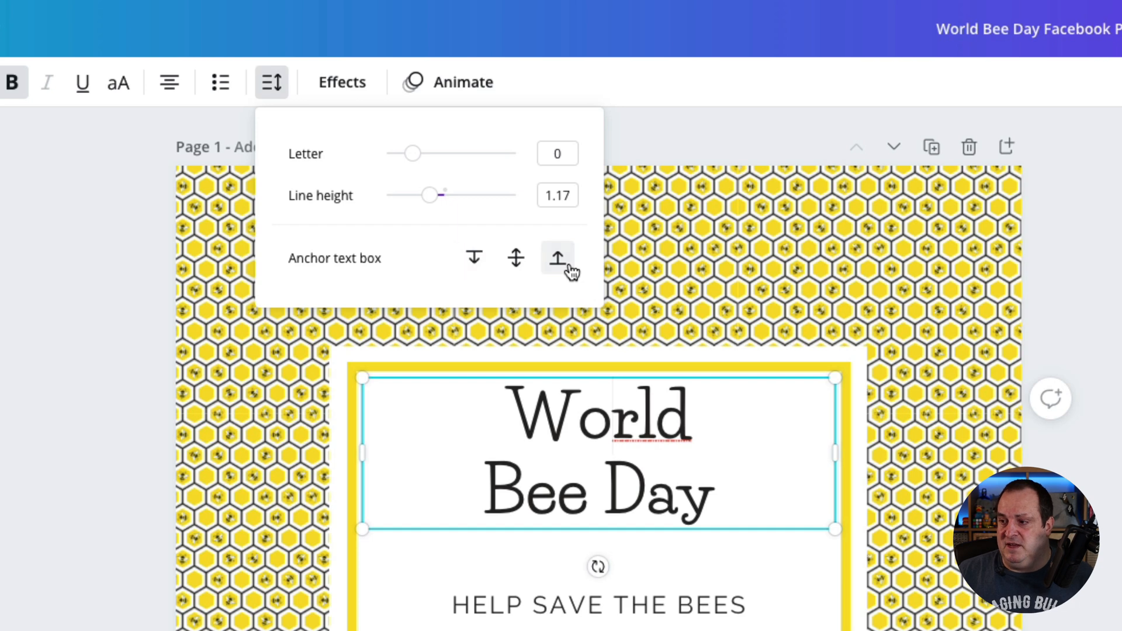
pyautogui.click(672, 473)
pyautogui.click(580, 420)
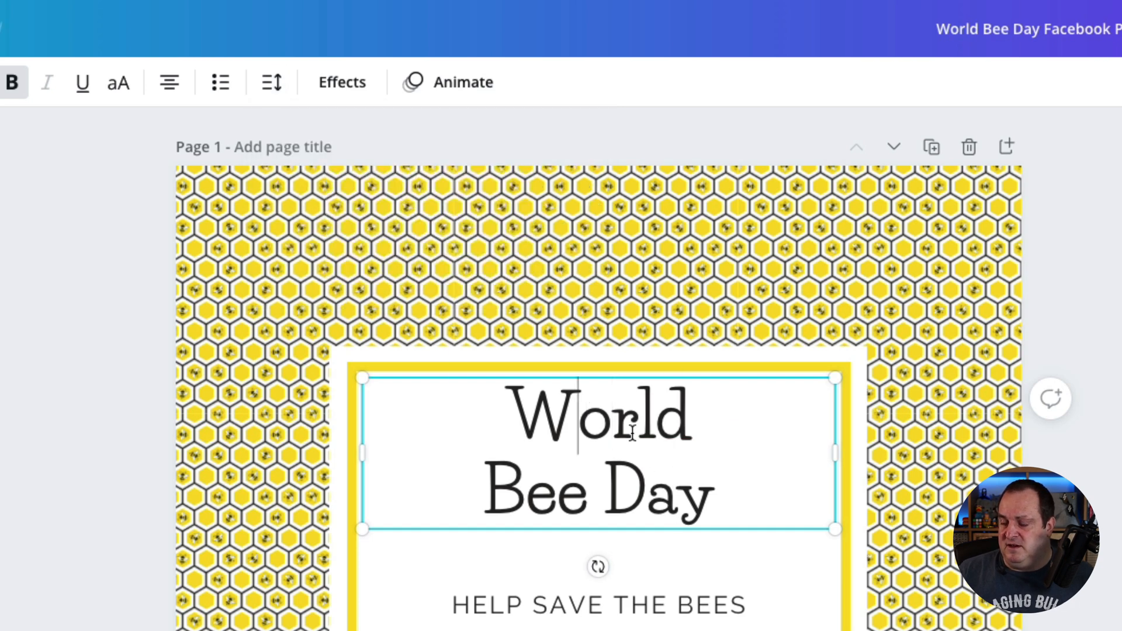
pyautogui.press('Return')
pyautogui.press('BackSpace')
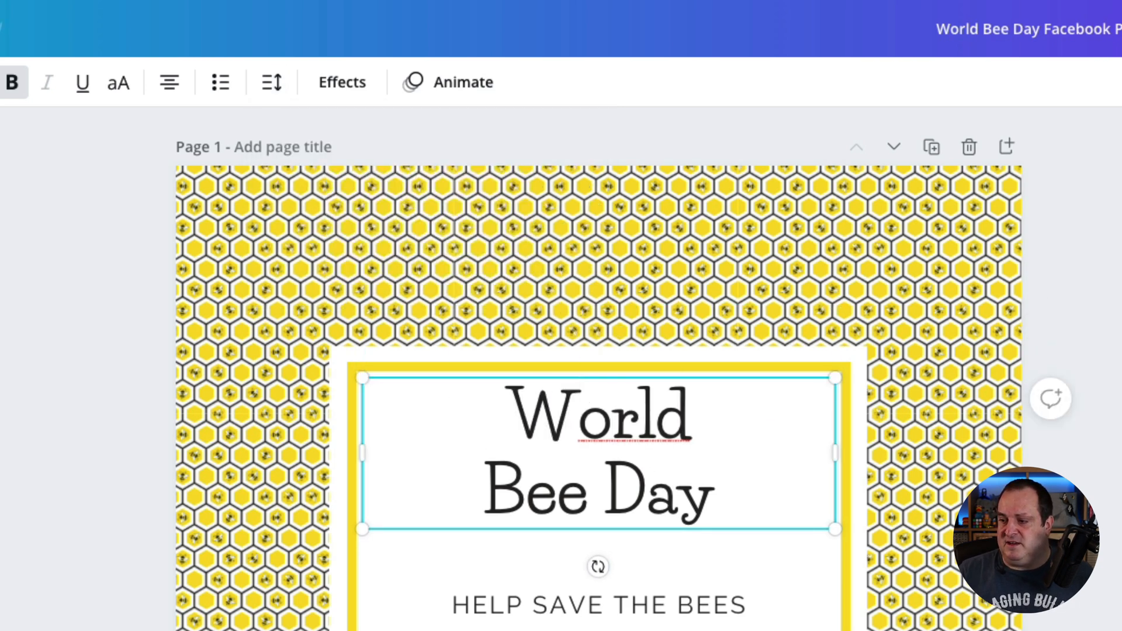
pyautogui.press('Return')
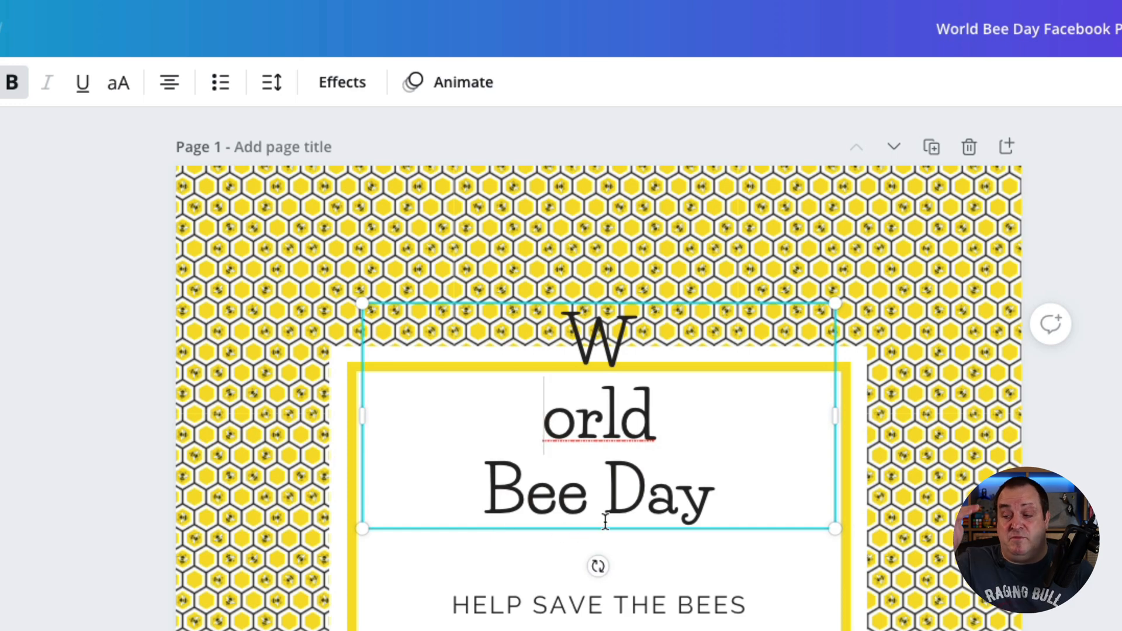
pyautogui.click(605, 521)
pyautogui.press('BackSpace')
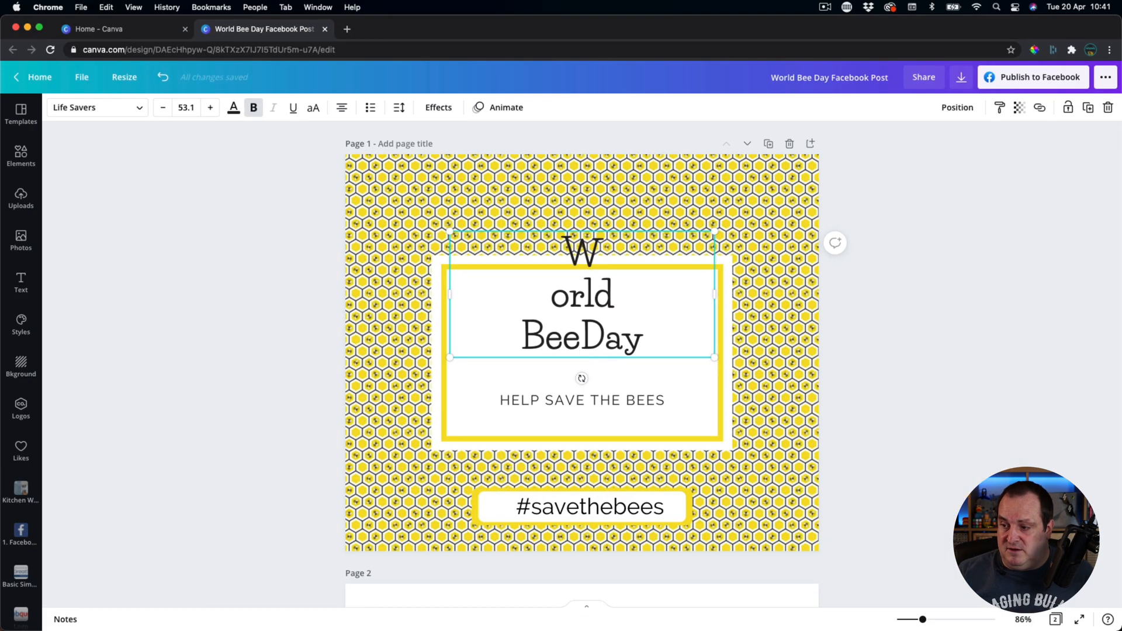
pyautogui.press('BackSpace')
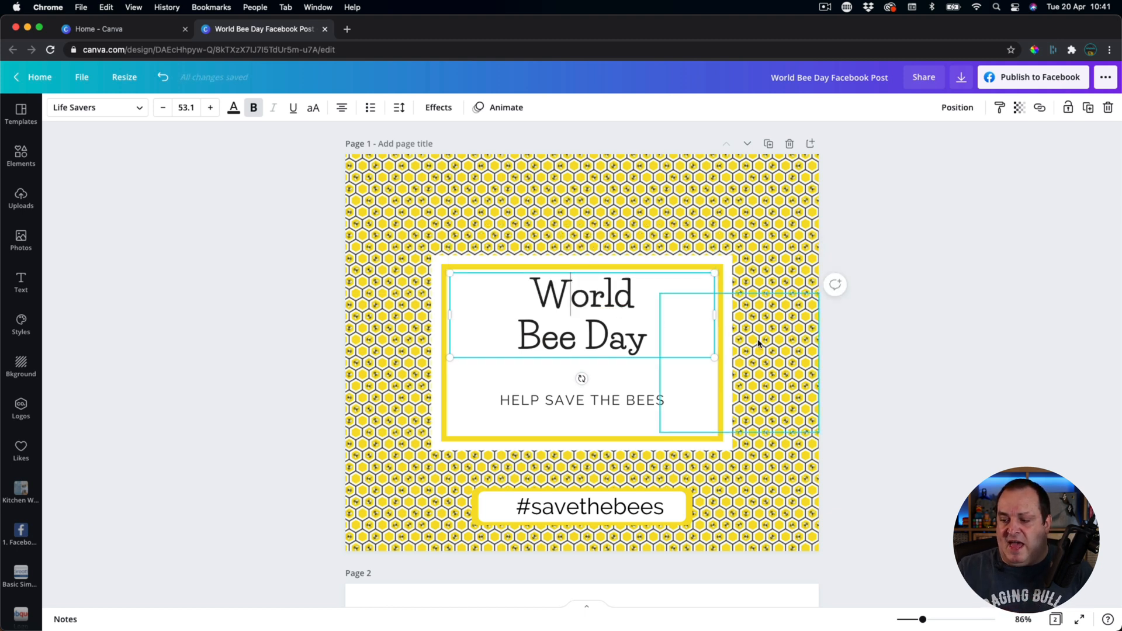
# Copy the "World Bee Day" heading and the "HELP SAVE THE BEES" line from page 1 onto the blank page 2
pyautogui.click(908, 312)
pyautogui.scroll(-4, 908, 313)
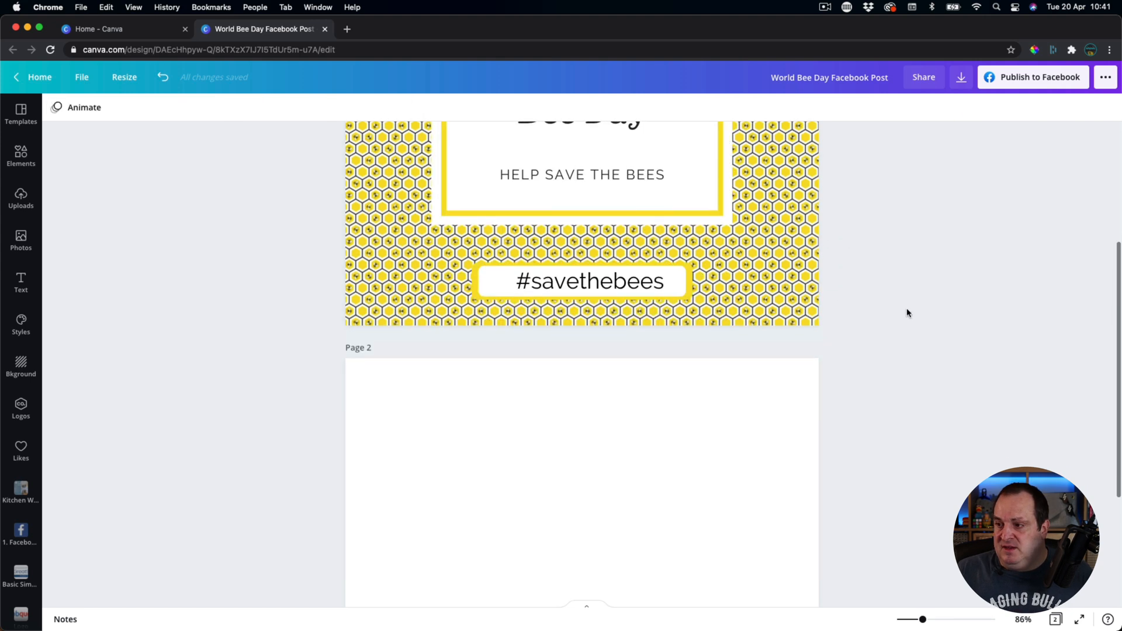
pyautogui.scroll(4, 907, 312)
pyautogui.click(605, 321)
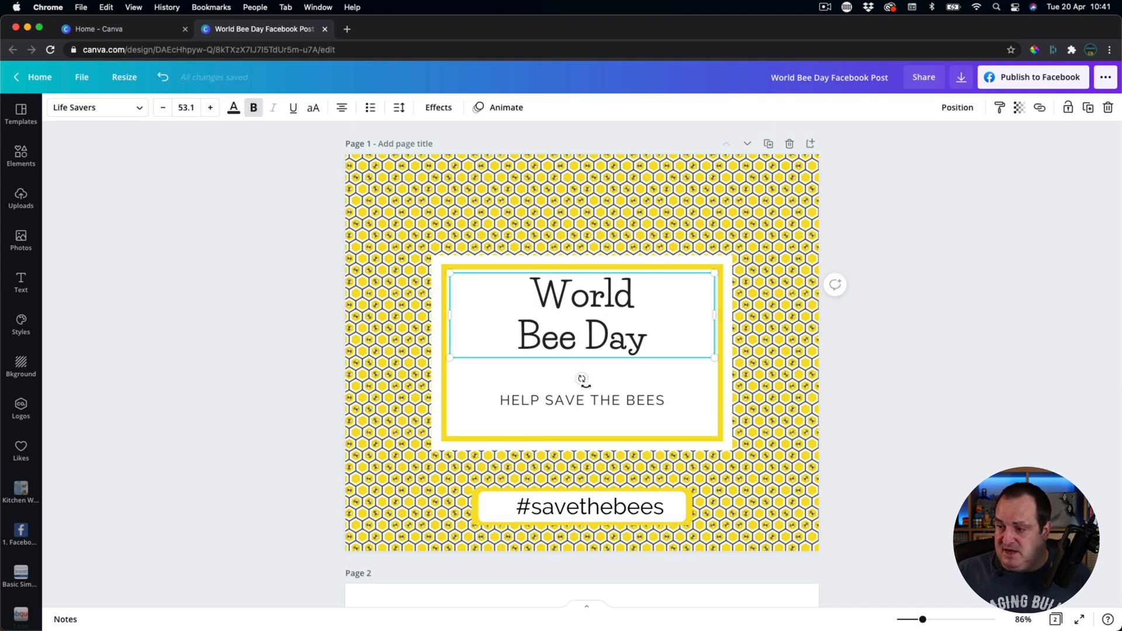
pyautogui.keyDown('shift'); pyautogui.click(583, 395); pyautogui.keyUp('shift')
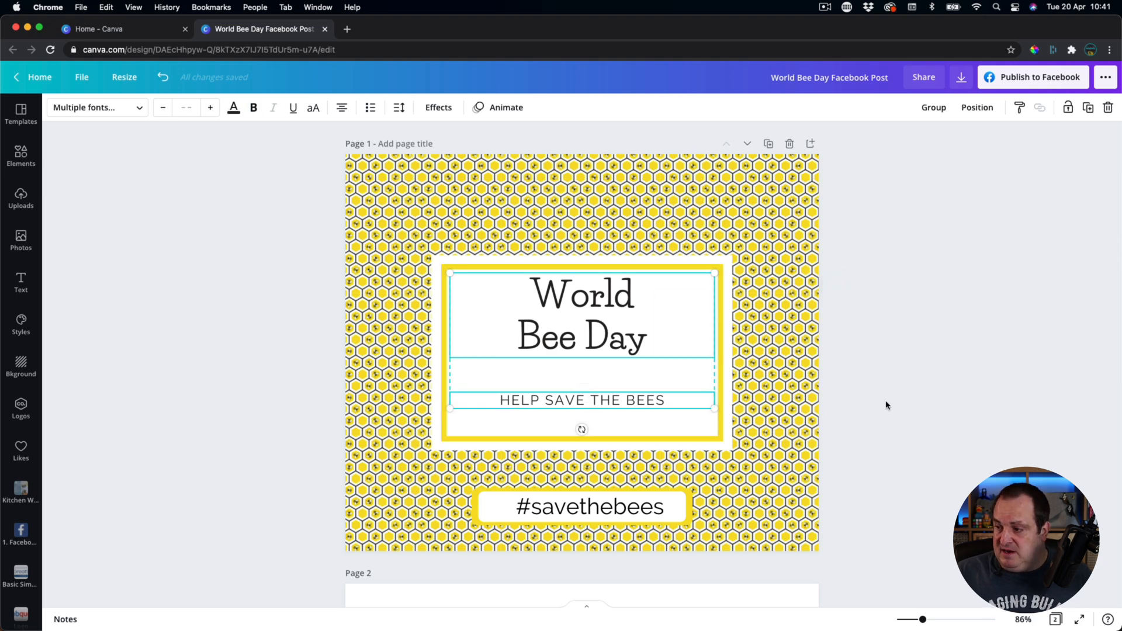
pyautogui.scroll(-5, 886, 405)
pyautogui.click(589, 346)
pyautogui.press('cmd+v')
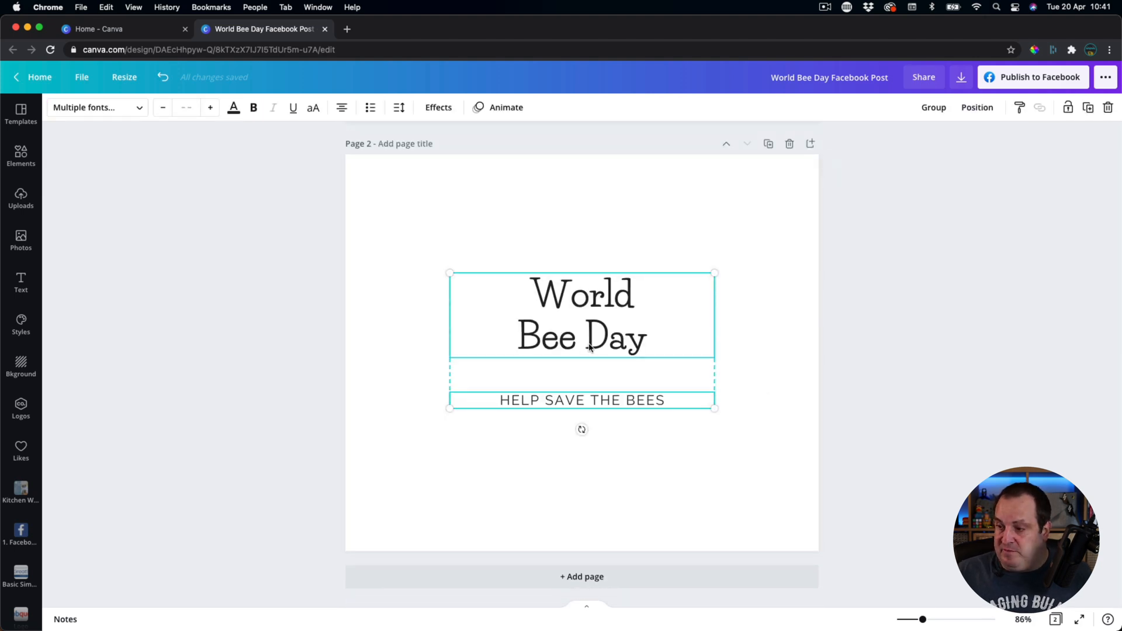
pyautogui.click(857, 322)
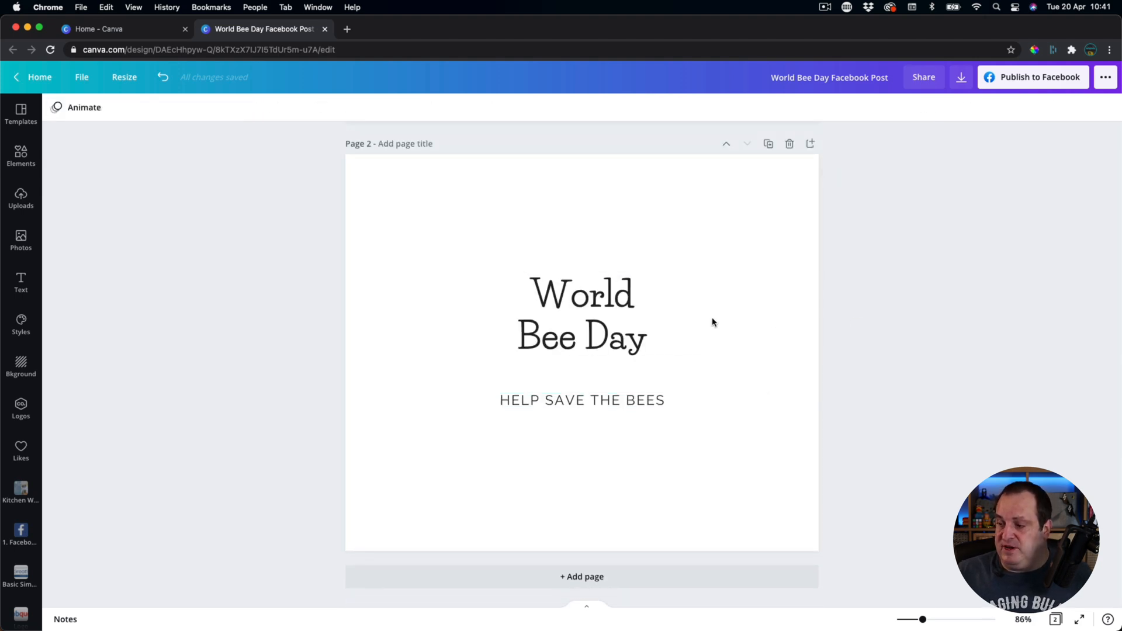
# Add a green square behind the text on page 2, widened on both sides, and check its position options
pyautogui.click(23, 166)
pyautogui.click(86, 217)
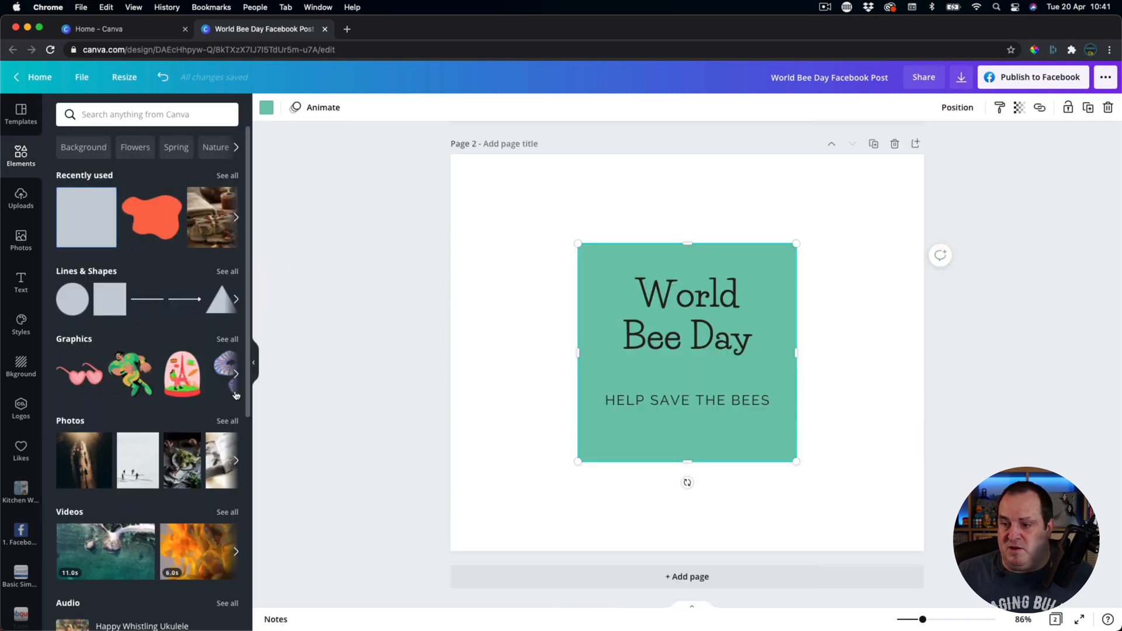
pyautogui.click(254, 364)
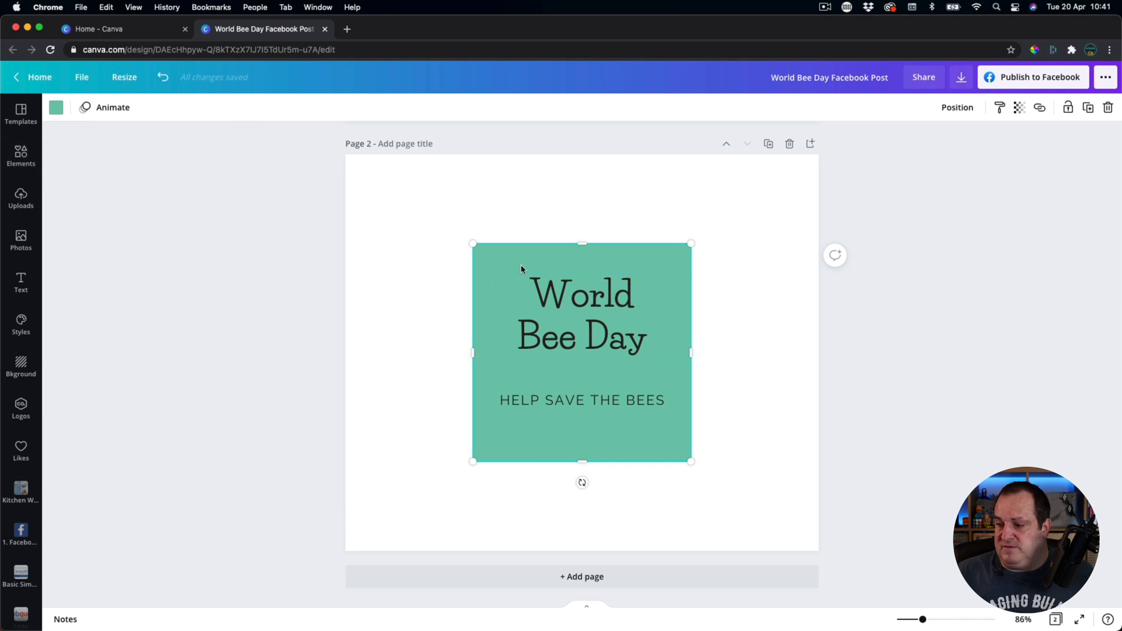
pyautogui.moveTo(473, 352); pyautogui.dragTo(401, 352)
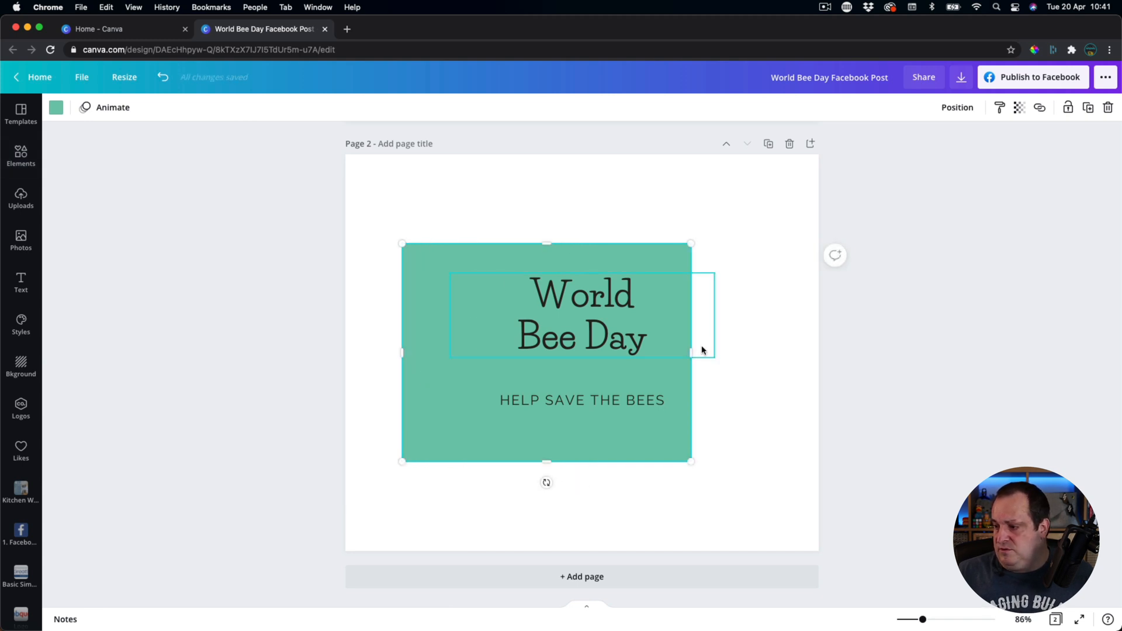
pyautogui.moveTo(710, 351); pyautogui.dragTo(760, 351)
pyautogui.click(871, 357)
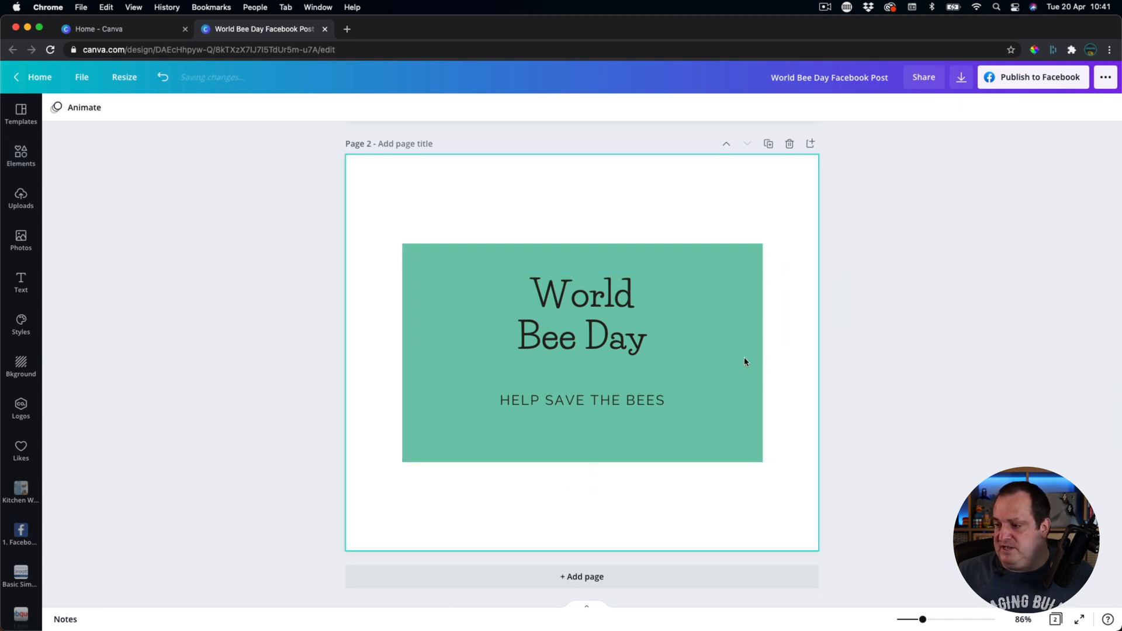
pyautogui.click(753, 276)
pyautogui.click(949, 109)
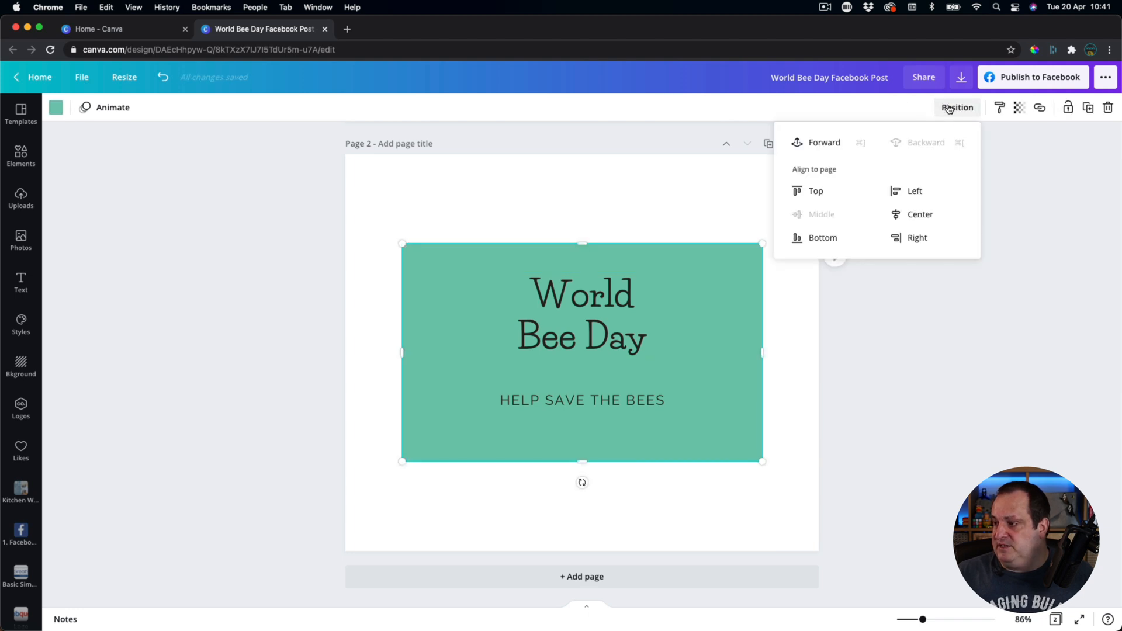
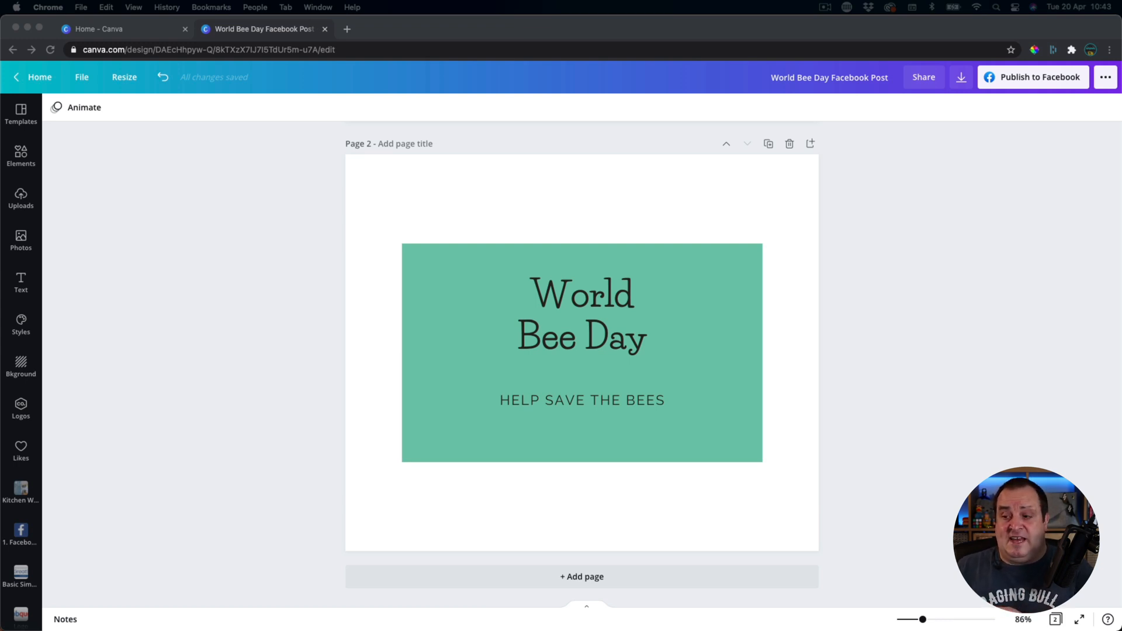
# Nudge the green text group on page 2 up slightly and set the line height of its "World Bee Day" heading to 1
pyautogui.click(624, 320)
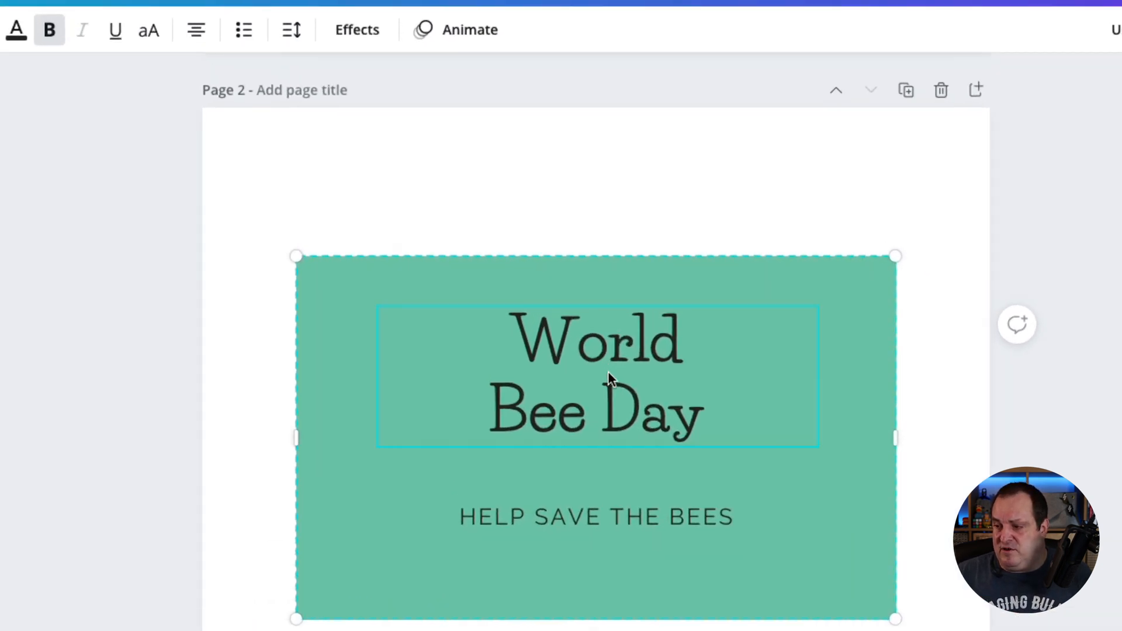
pyautogui.moveTo(595, 317); pyautogui.dragTo(596, 313)
pyautogui.moveTo(619, 372); pyautogui.dragTo(619, 371)
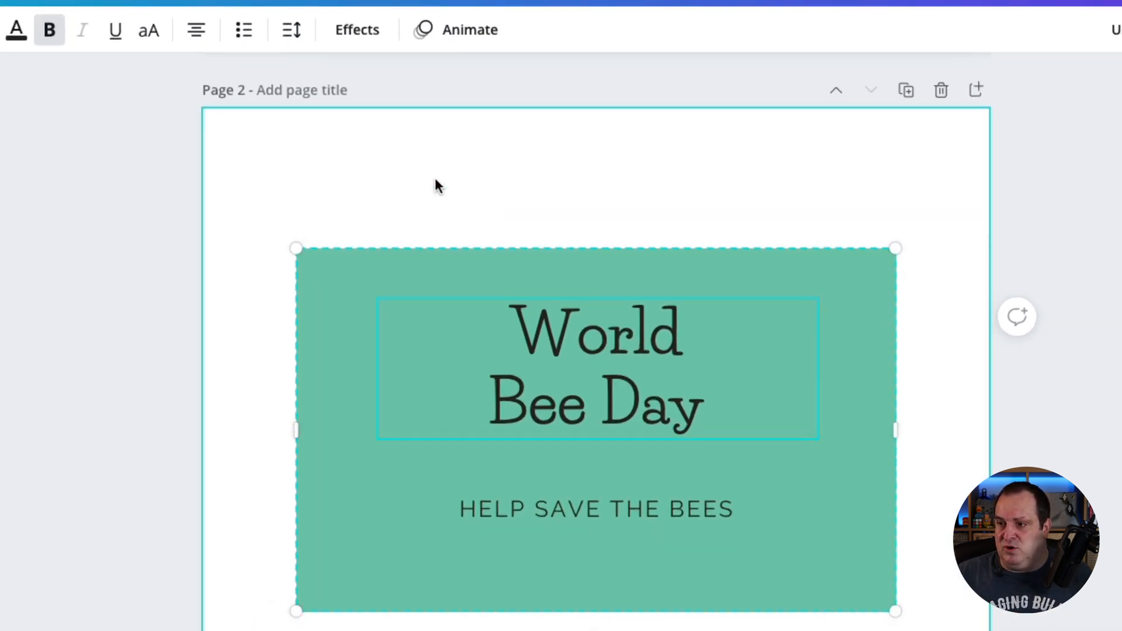
pyautogui.click(291, 30)
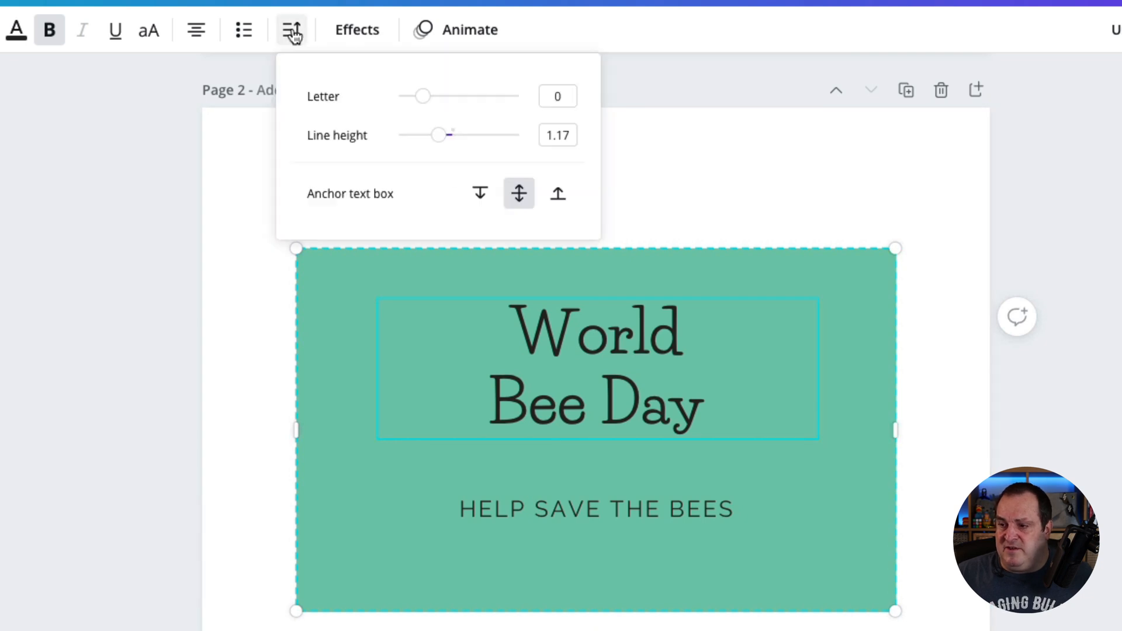
pyautogui.moveTo(440, 138)
pyautogui.mouseDown()
pyautogui.moveTo(416, 134)
pyautogui.moveTo(444, 140)
pyautogui.moveTo(431, 140)
pyautogui.mouseUp()
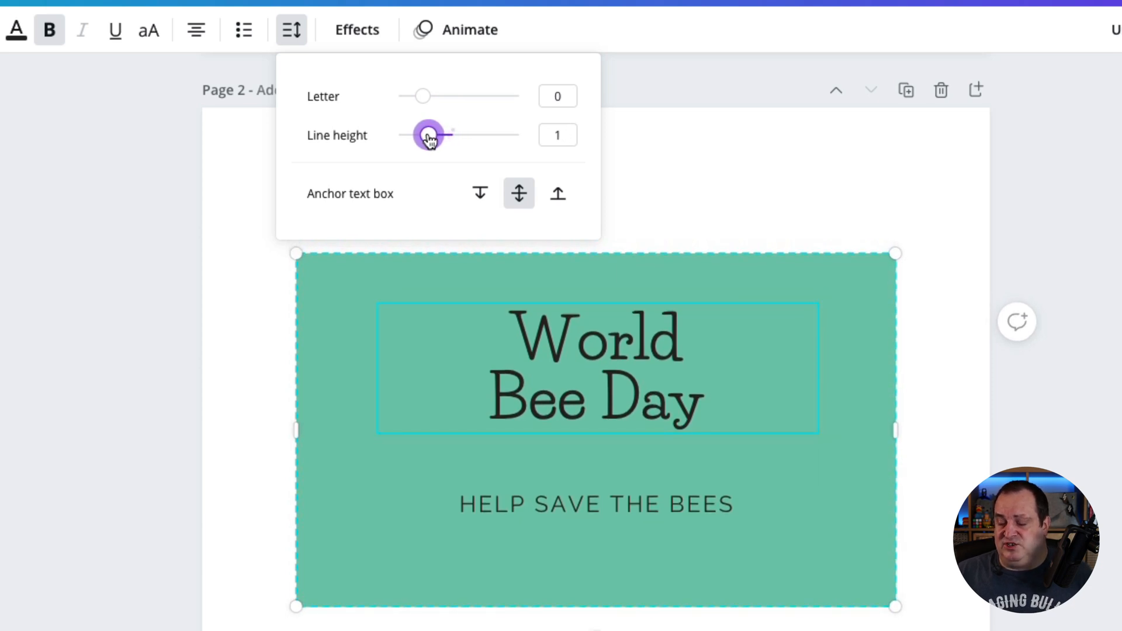
pyautogui.moveTo(430, 139); pyautogui.dragTo(428, 136)
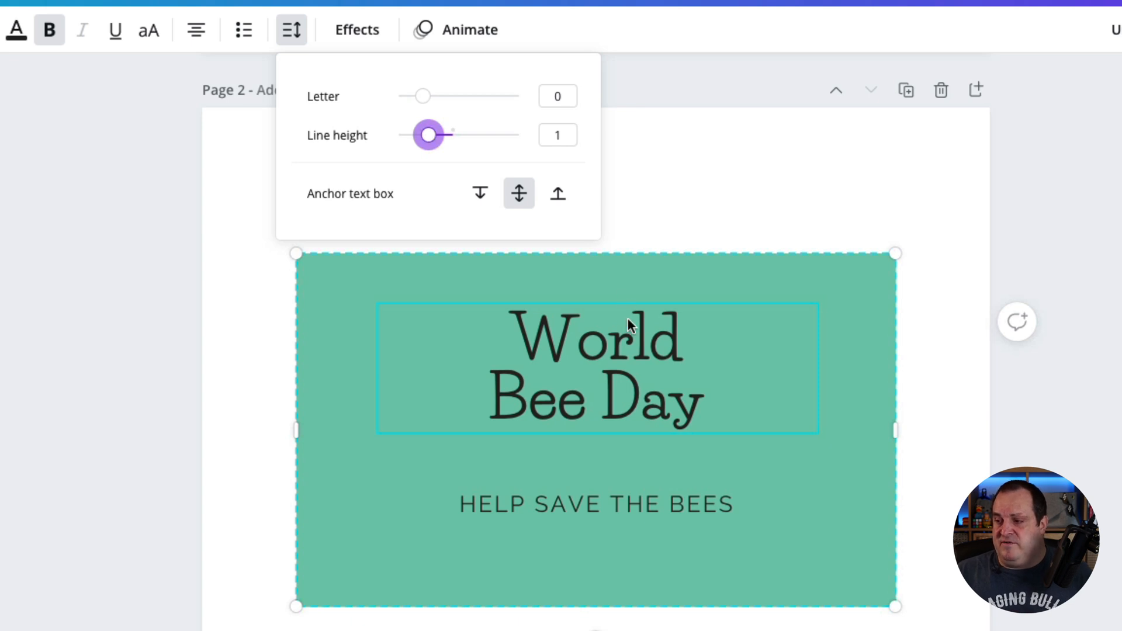
# Insert a "y" after the "o" in "World" in the page 2 heading
pyautogui.click(615, 343)
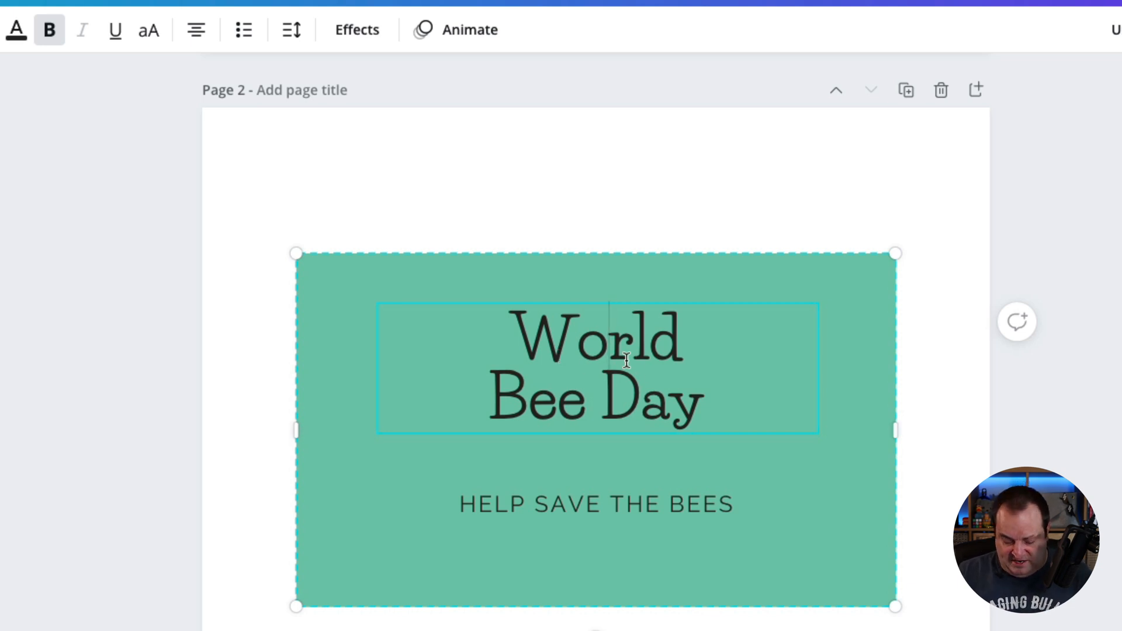
pyautogui.write('y')
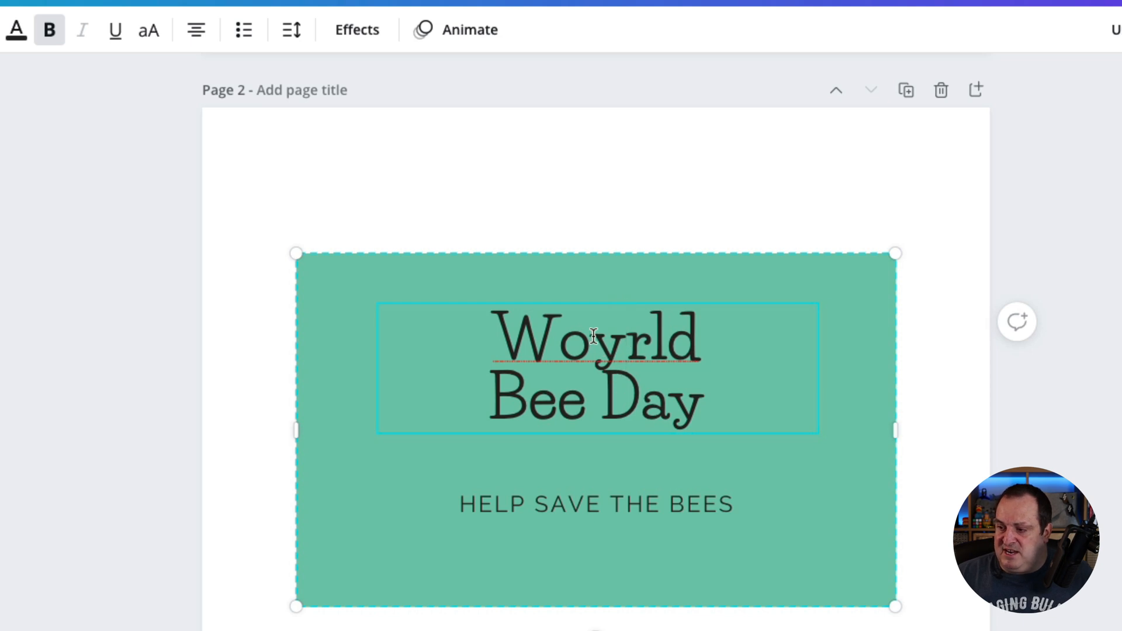
pyautogui.click(1089, 377)
# Set the line height of the "Woyrld Bee Day" heading on page 2 to 1.18
pyautogui.click(550, 334)
pyautogui.click(291, 30)
pyautogui.moveTo(429, 135); pyautogui.dragTo(441, 136)
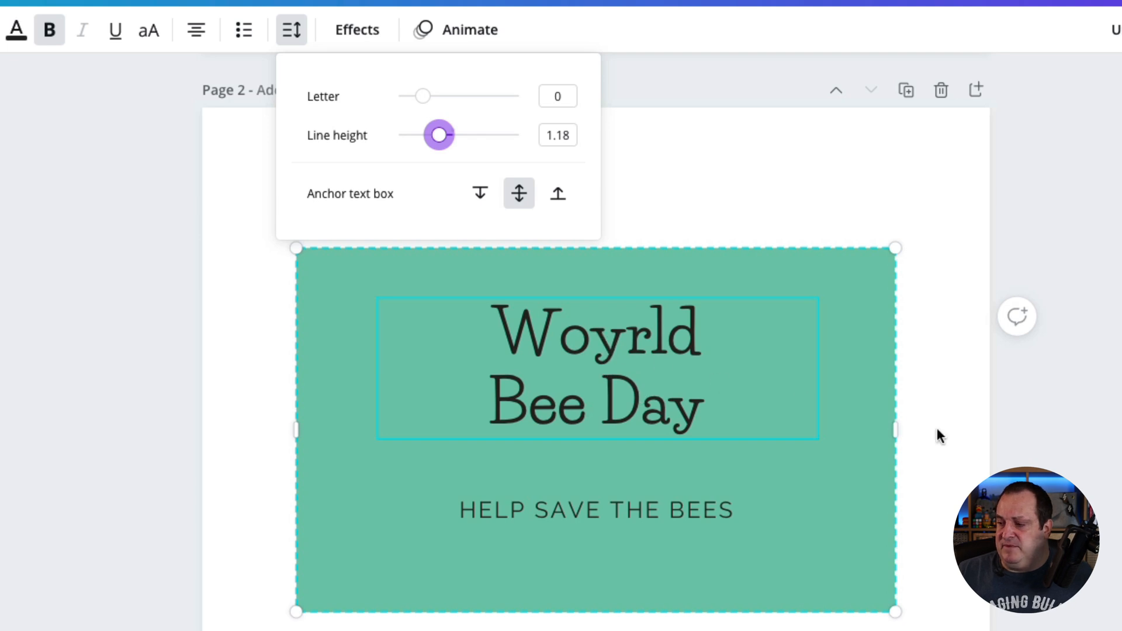
pyautogui.click(980, 437)
pyautogui.click(973, 411)
pyautogui.click(532, 408)
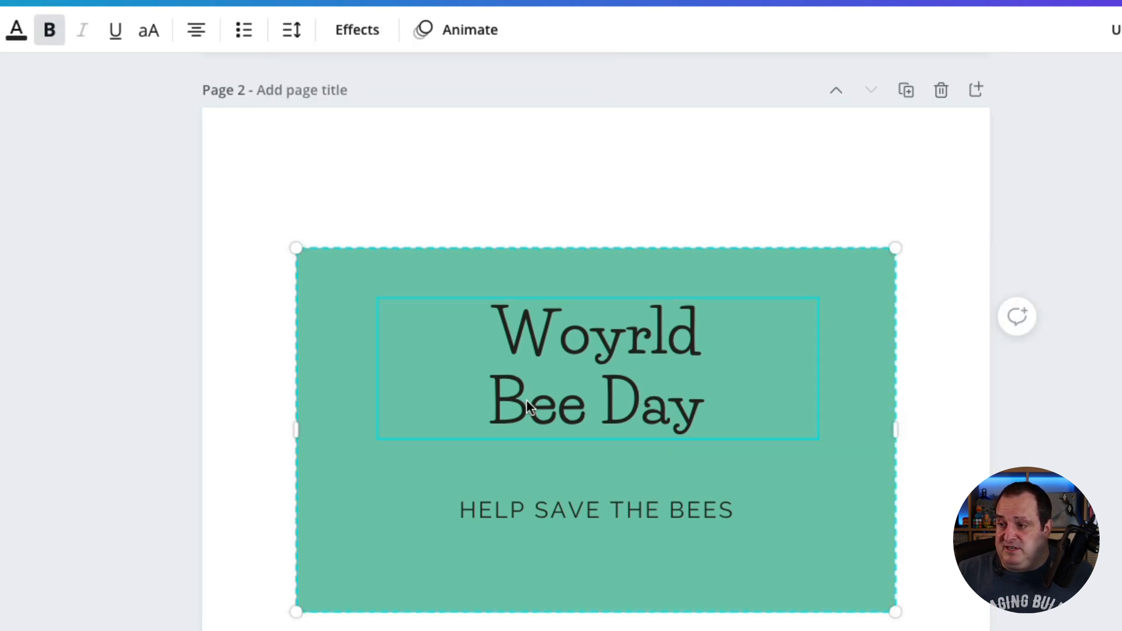
# Remove the stray "y" from "Woyrld" in the page 2 heading
pyautogui.click(291, 30)
pyautogui.click(623, 327)
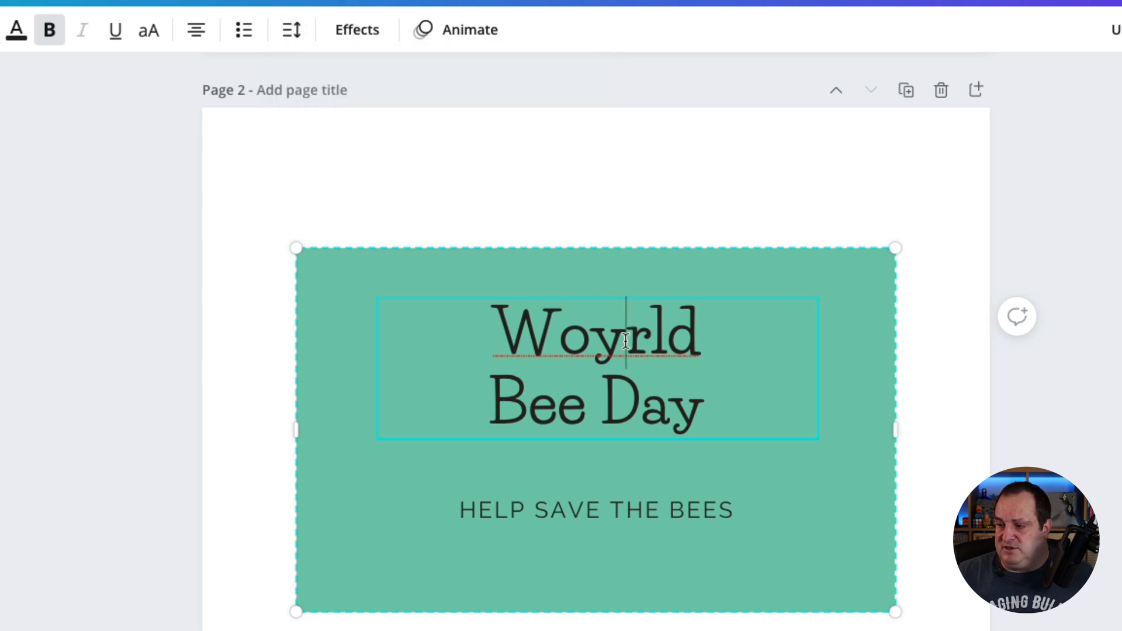
pyautogui.press('BackSpace')
pyautogui.click(111, 403)
# Try letter spacings of 180 and -200 on the page 2 "World Bee Day" heading and return it to 0
pyautogui.click(559, 326)
pyautogui.click(294, 32)
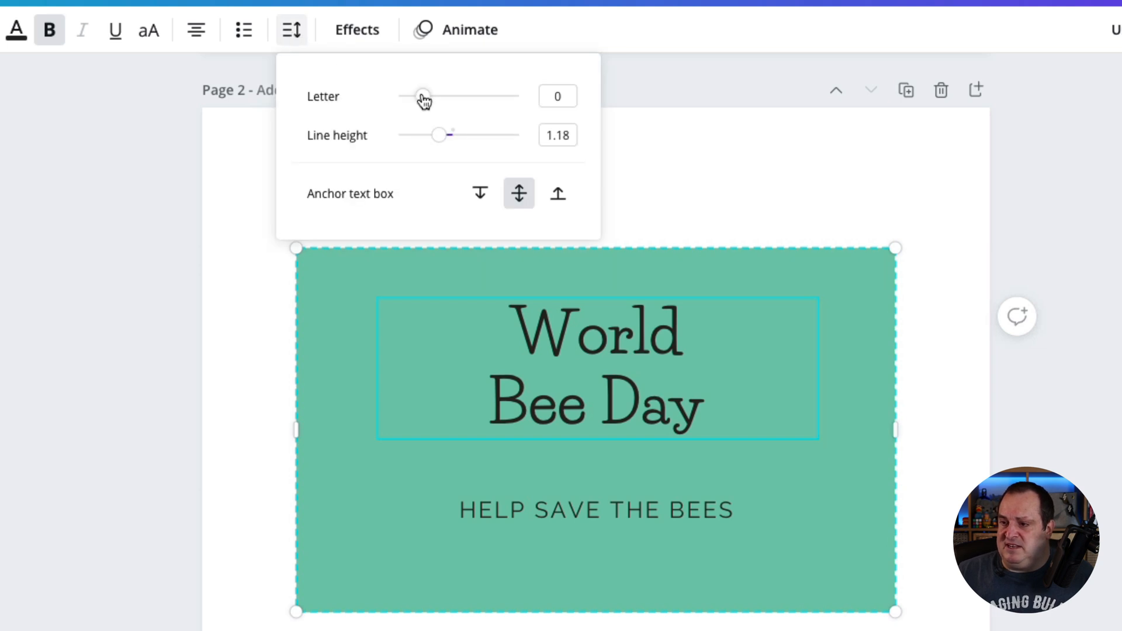
pyautogui.moveTo(424, 101); pyautogui.dragTo(446, 100)
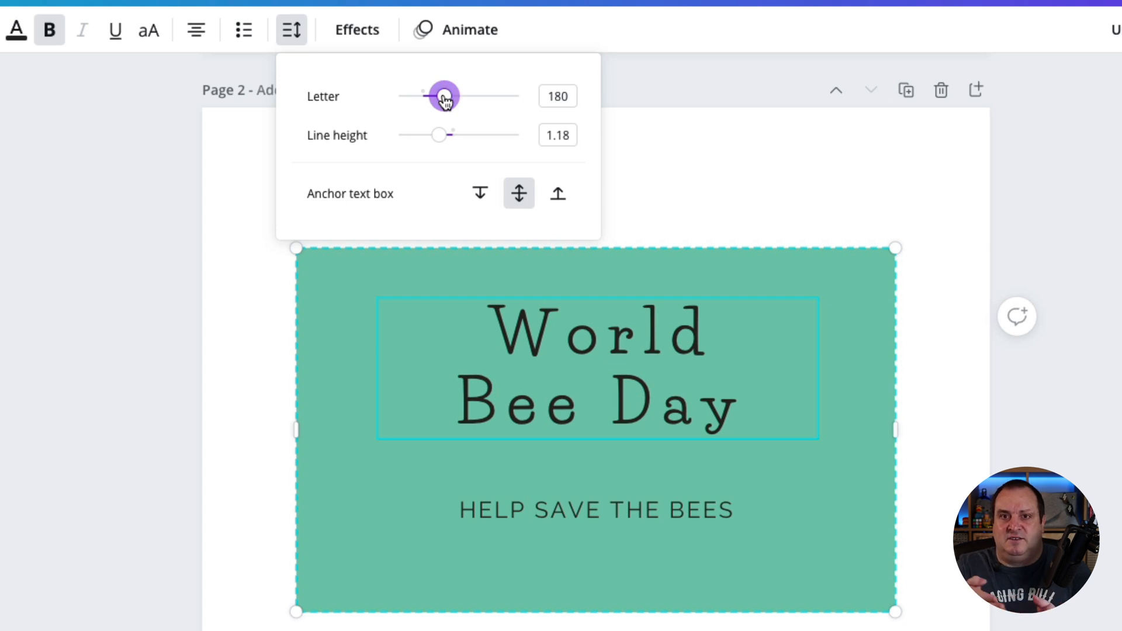
pyautogui.moveTo(444, 99); pyautogui.dragTo(423, 117)
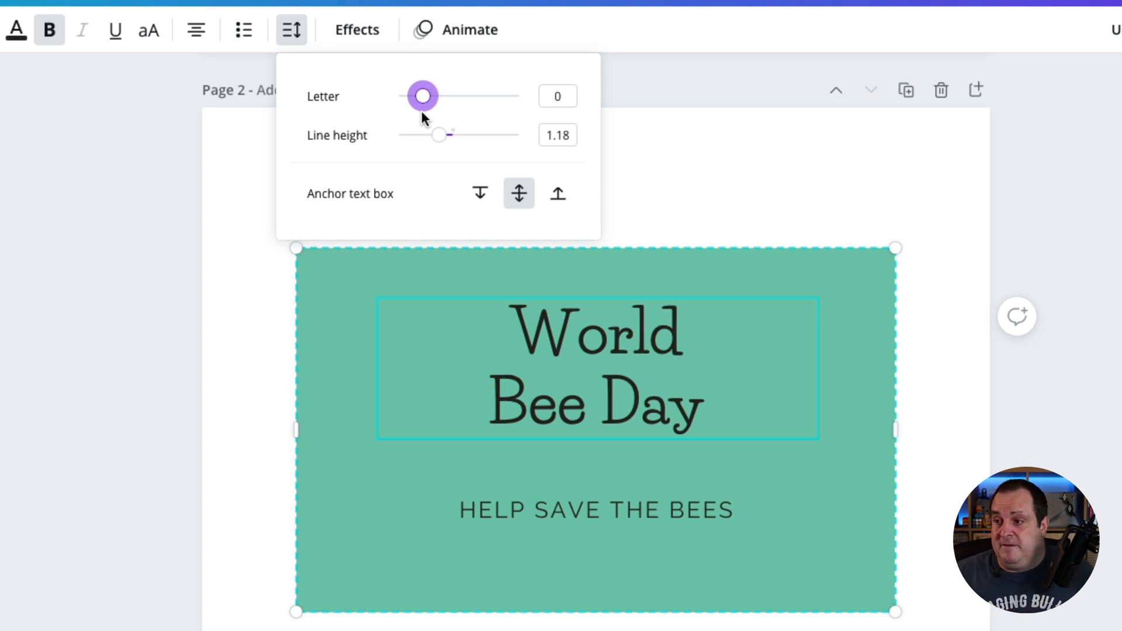
pyautogui.moveTo(422, 113); pyautogui.dragTo(377, 97)
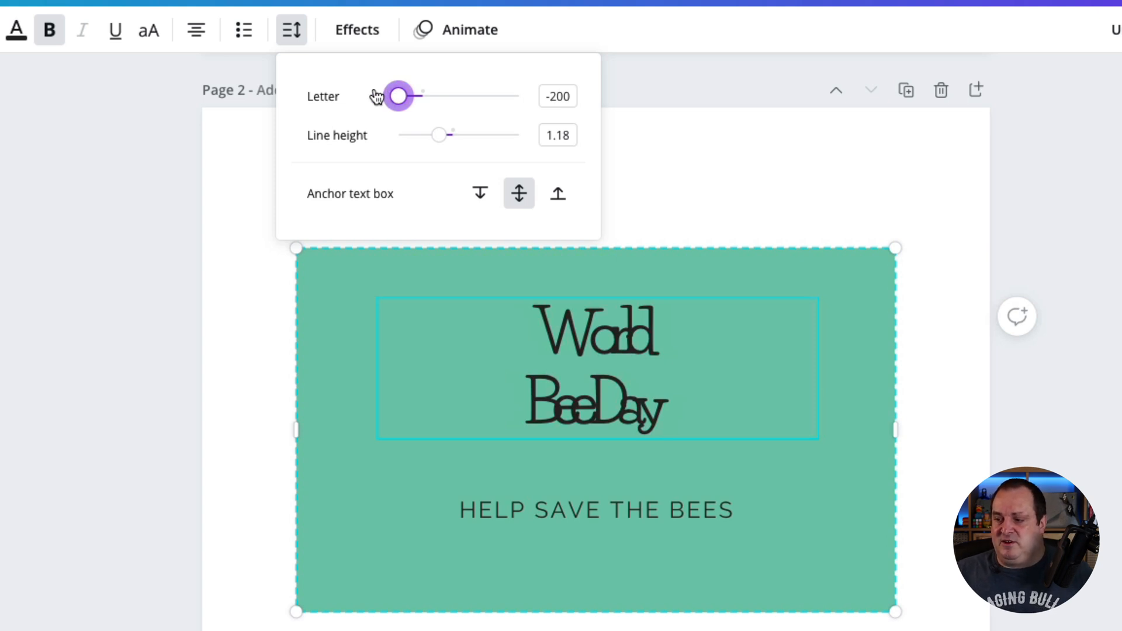
pyautogui.moveTo(377, 97); pyautogui.dragTo(423, 96)
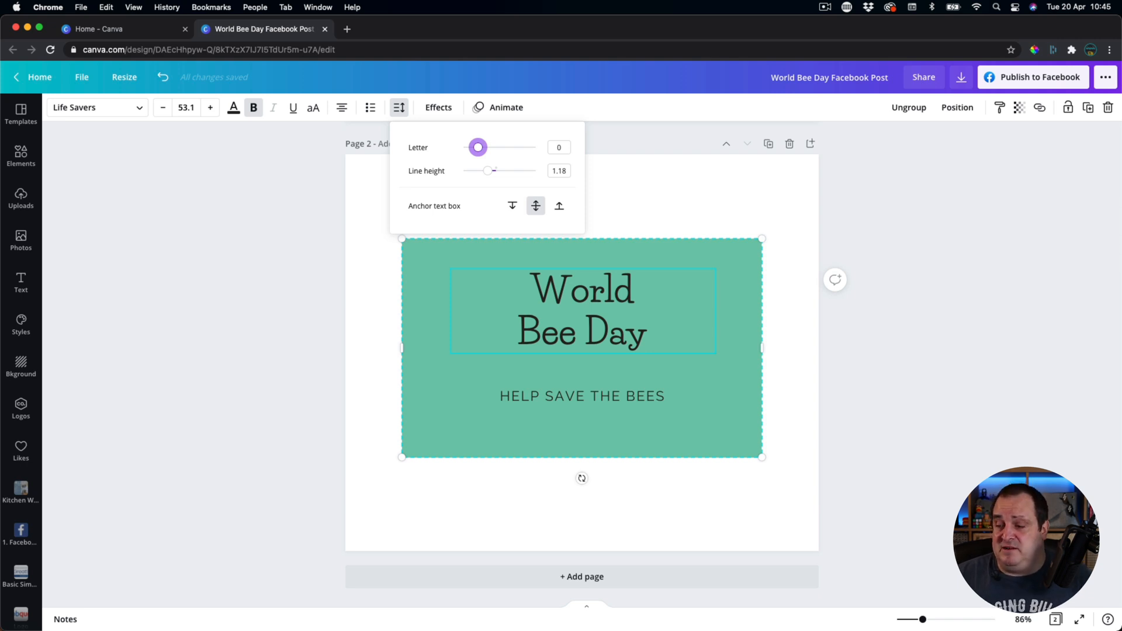
pyautogui.click(638, 328)
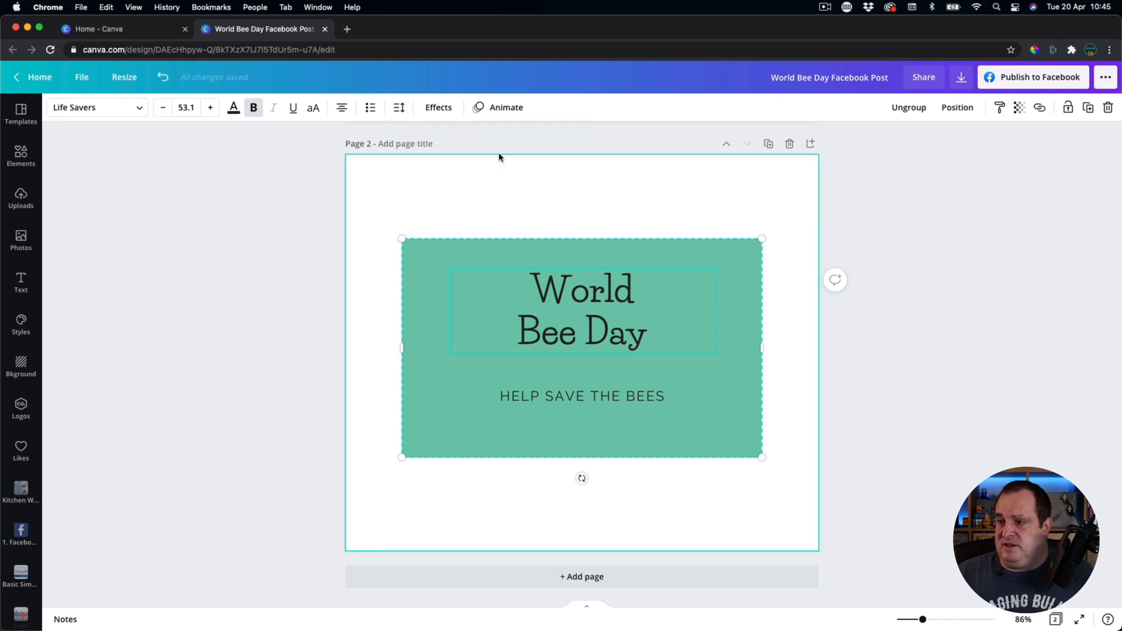
# Left-align the text of the "HELP SAVE THE BEES" tagline and the "World Bee Day" heading on page 2
pyautogui.click(862, 354)
pyautogui.click(563, 310)
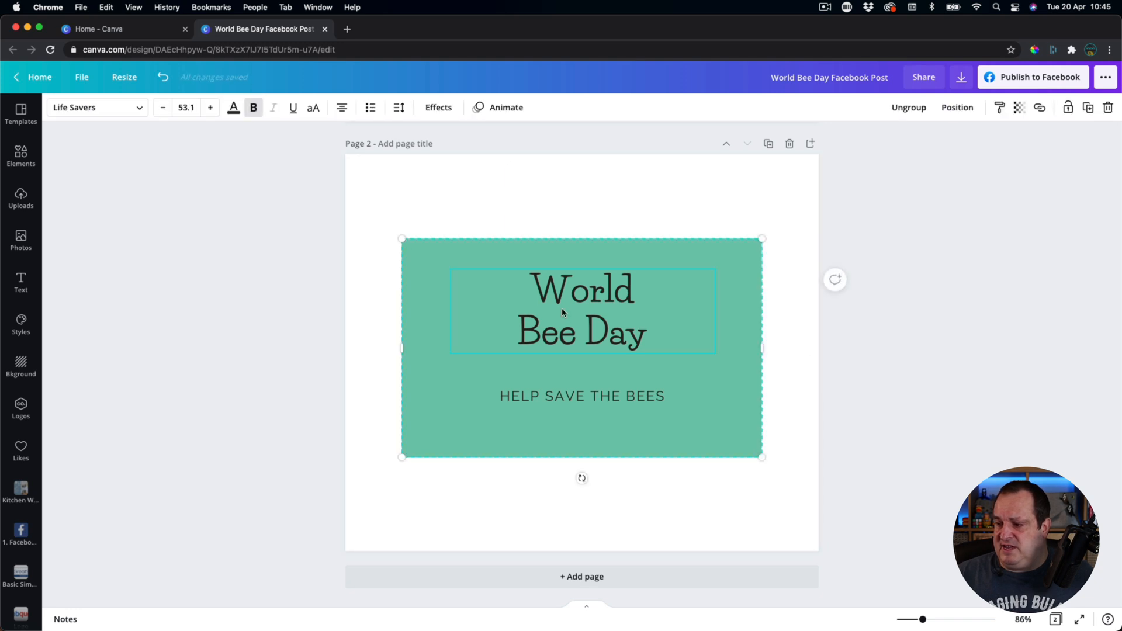
pyautogui.click(518, 409)
pyautogui.click(525, 403)
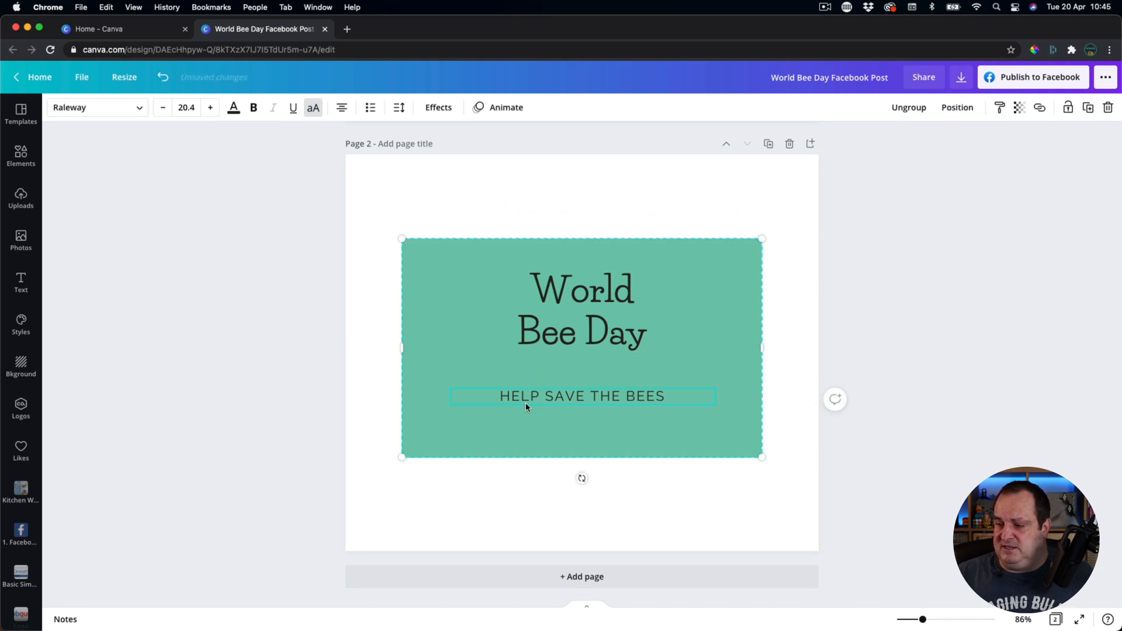
pyautogui.click(341, 108)
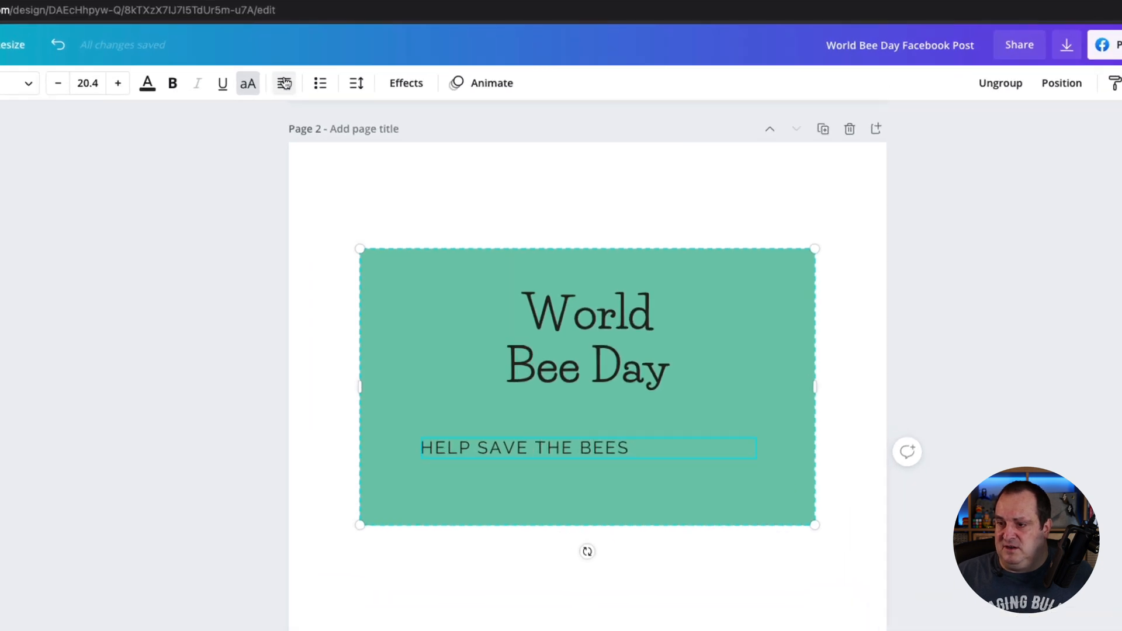
pyautogui.click(611, 384)
pyautogui.click(246, 68)
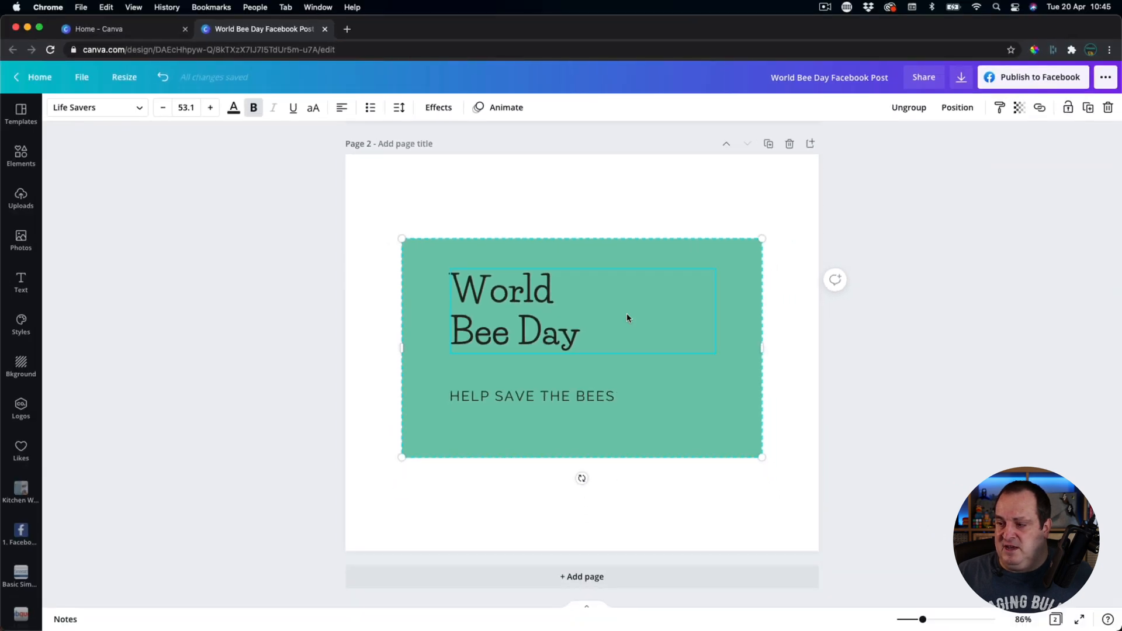
# Shift the green text group on page 2 slightly left and up, and ungroup it
pyautogui.click(969, 349)
pyautogui.moveTo(536, 318)
pyautogui.mouseDown()
pyautogui.moveTo(569, 317)
pyautogui.moveTo(525, 316)
pyautogui.mouseUp()
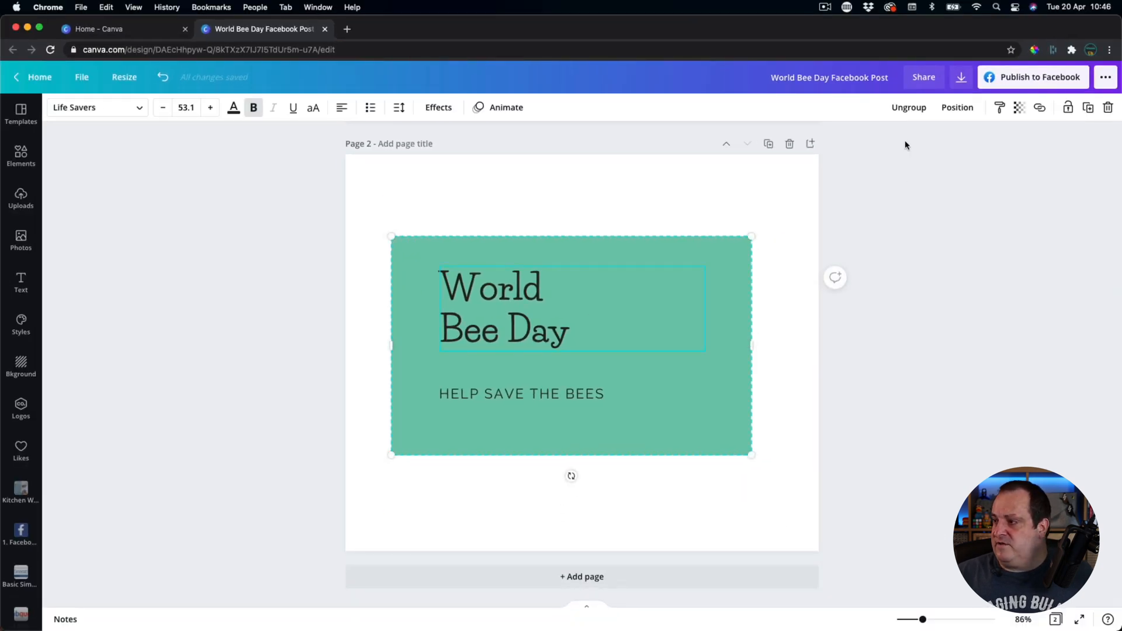
pyautogui.click(909, 108)
pyautogui.click(952, 223)
# Offset the page 2 heading to the right and align its text box with the tagline's along their left edges
pyautogui.click(462, 301)
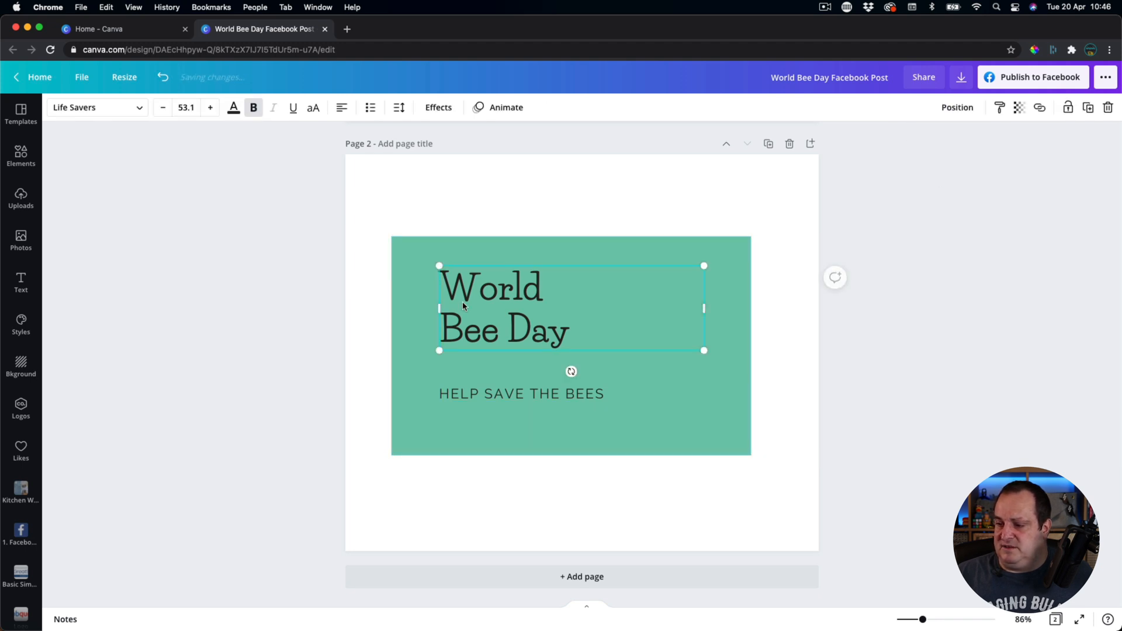
pyautogui.moveTo(503, 301); pyautogui.dragTo(542, 303)
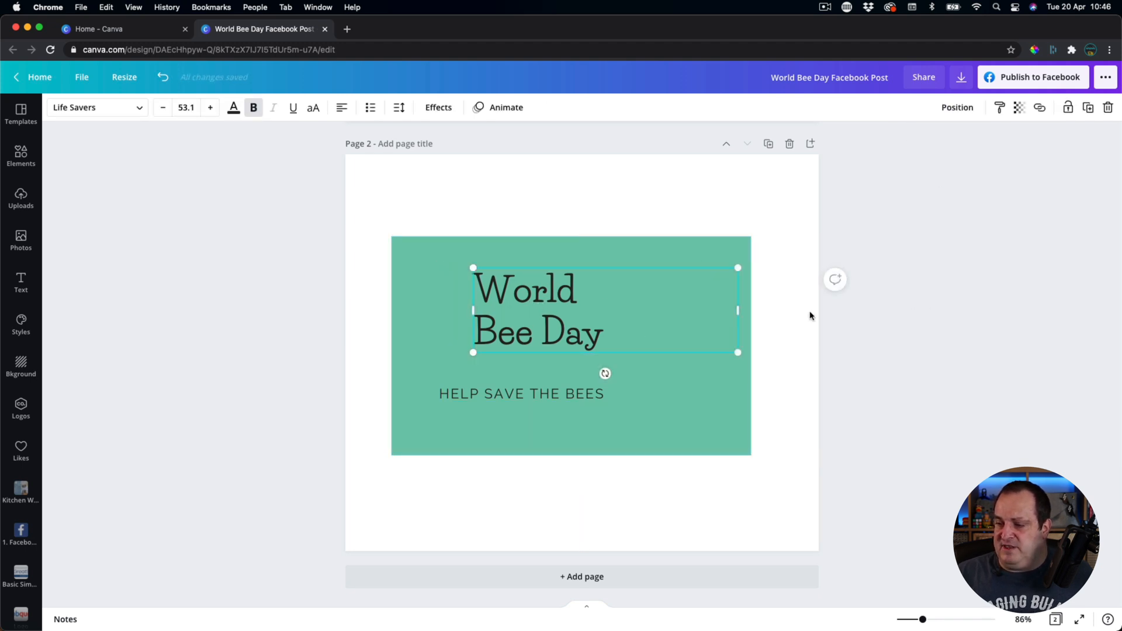
pyautogui.keyDown('shift'); pyautogui.click(481, 390); pyautogui.keyUp('shift')
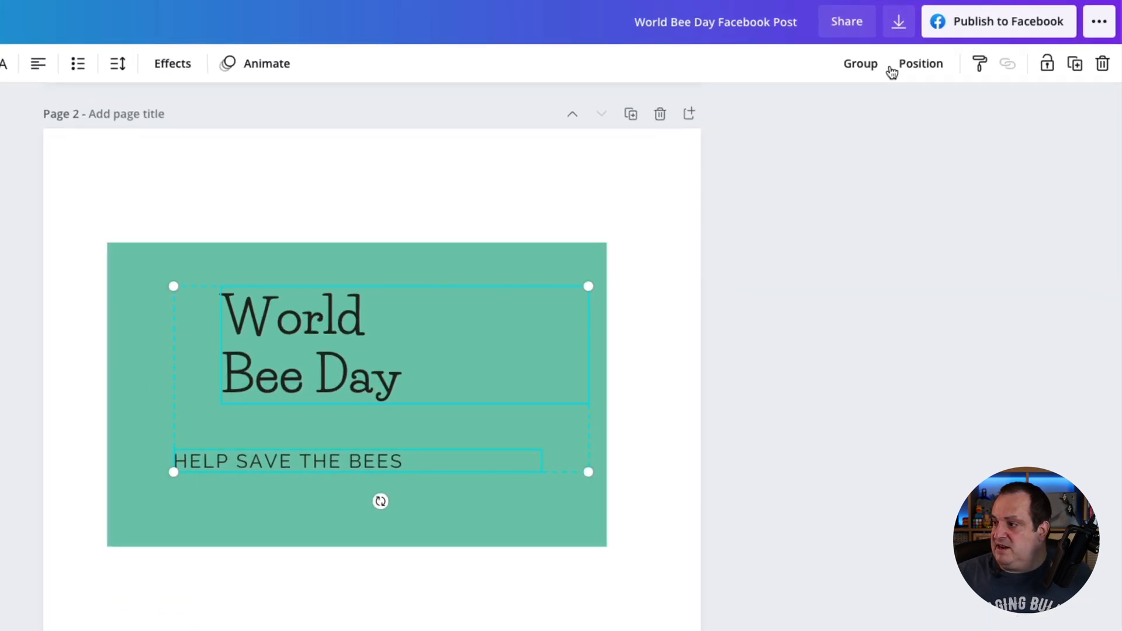
pyautogui.click(914, 63)
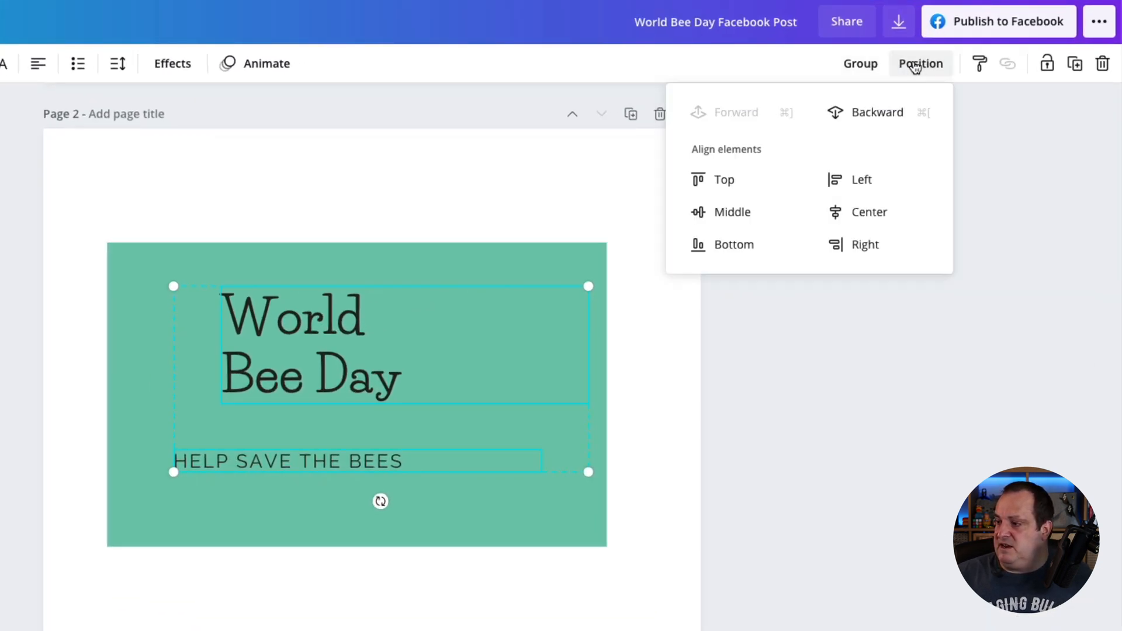
pyautogui.click(867, 186)
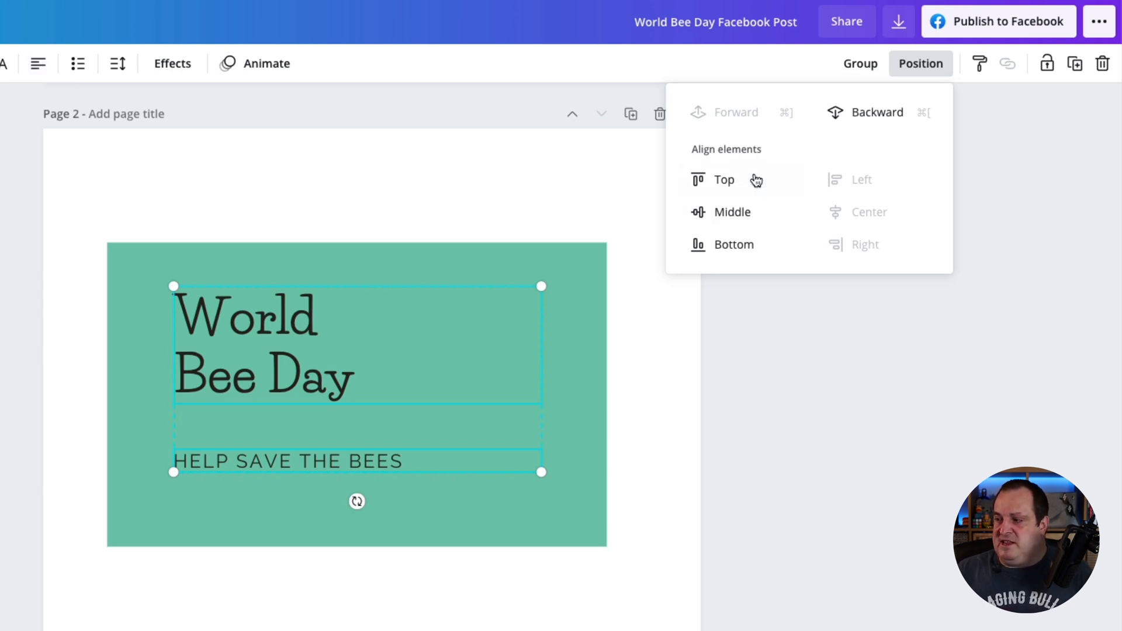
pyautogui.click(797, 325)
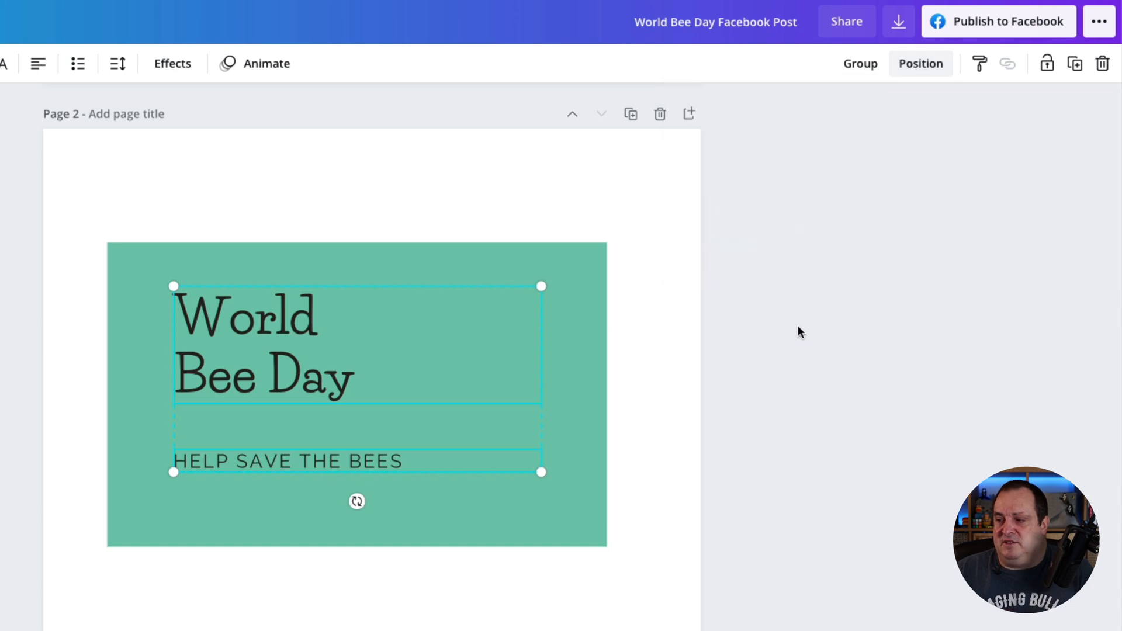
pyautogui.click(791, 342)
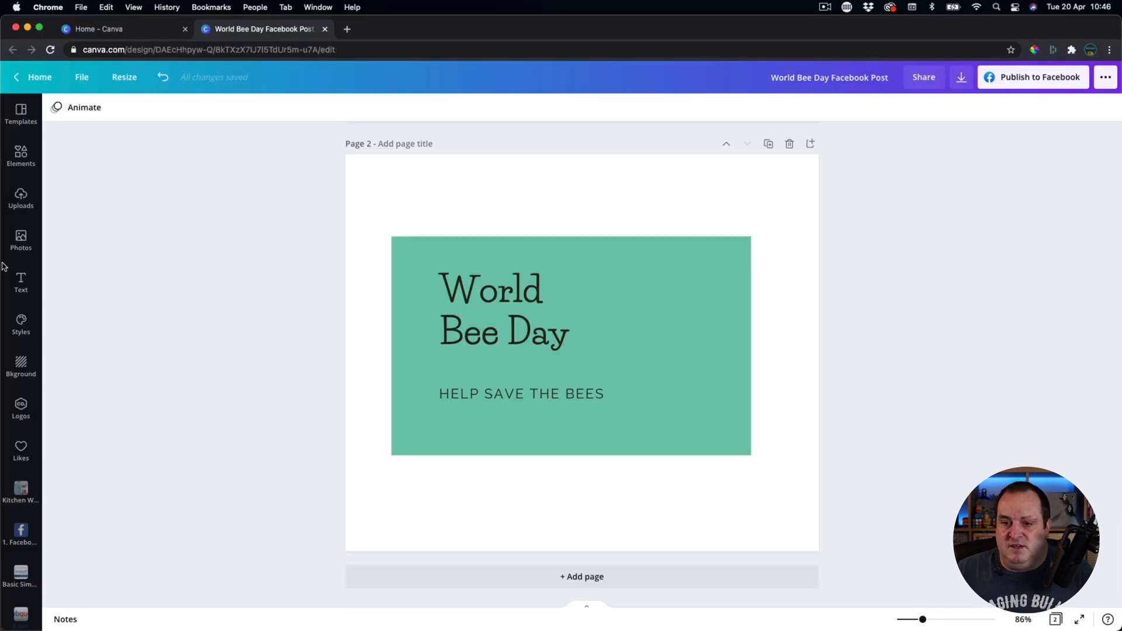
# Place a red and an orange blob graphic on page 2, with the orange one moved lower
pyautogui.click(19, 165)
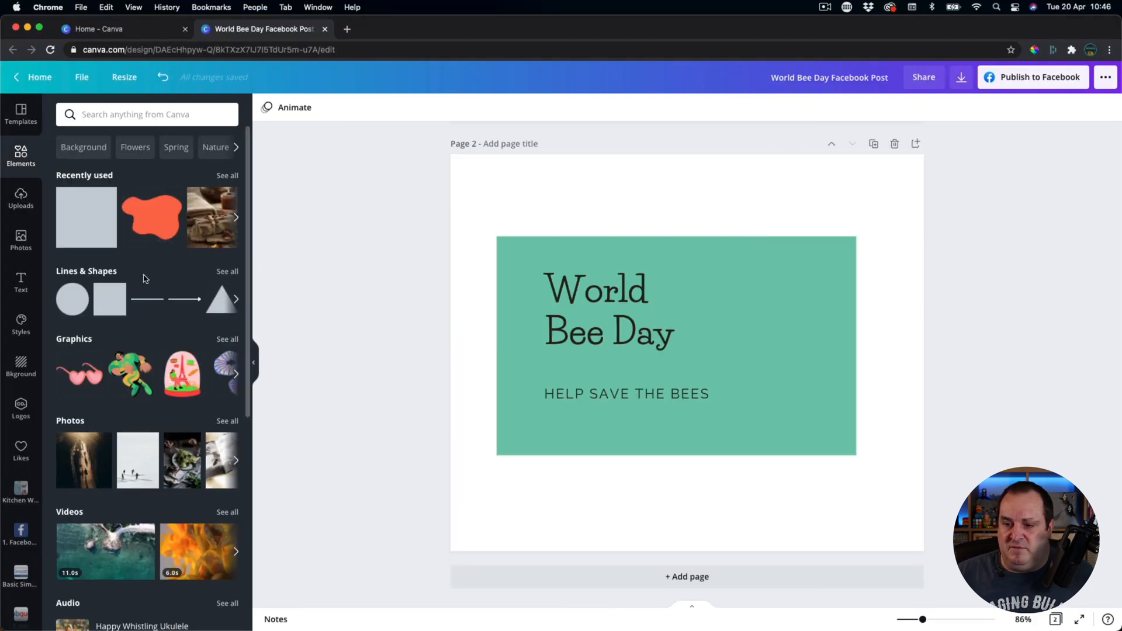
pyautogui.click(157, 217)
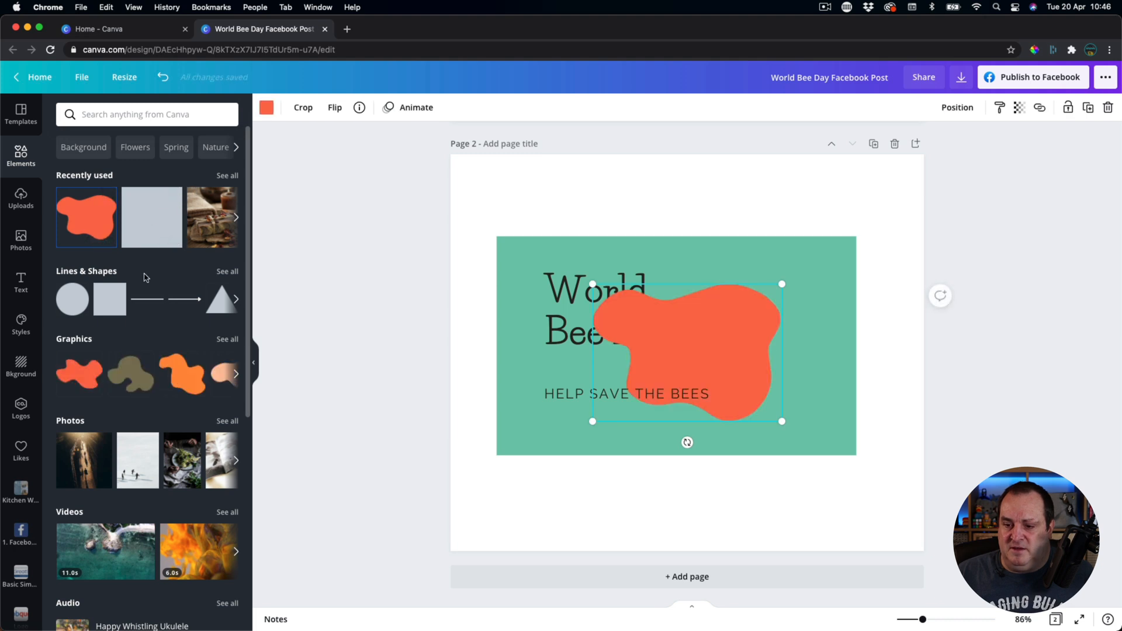
pyautogui.click(183, 375)
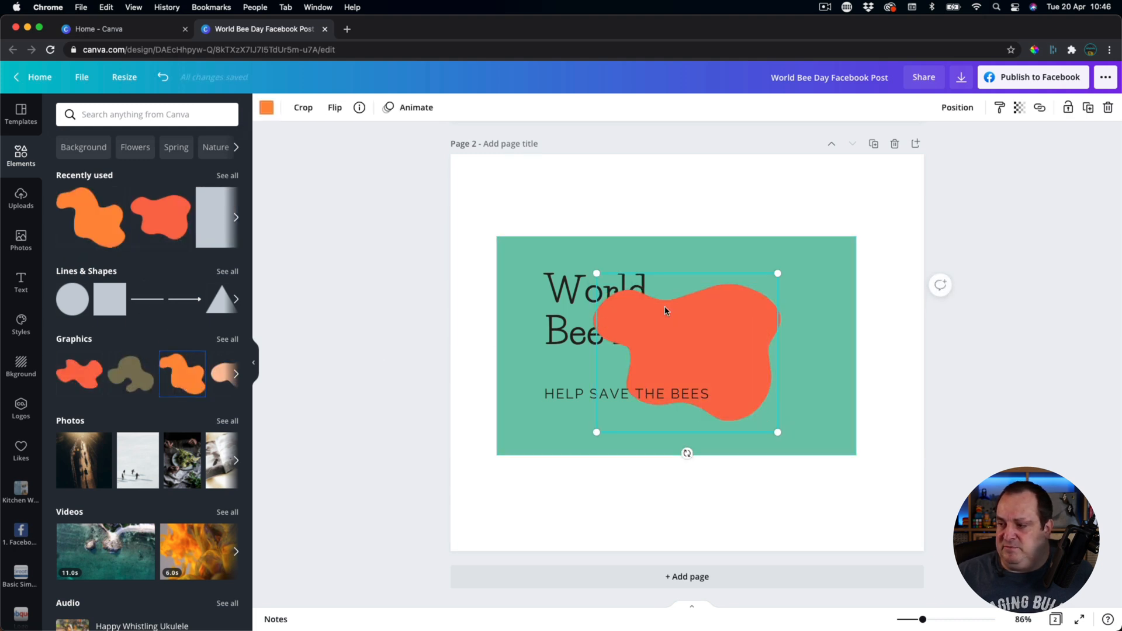
pyautogui.moveTo(706, 338); pyautogui.dragTo(710, 440)
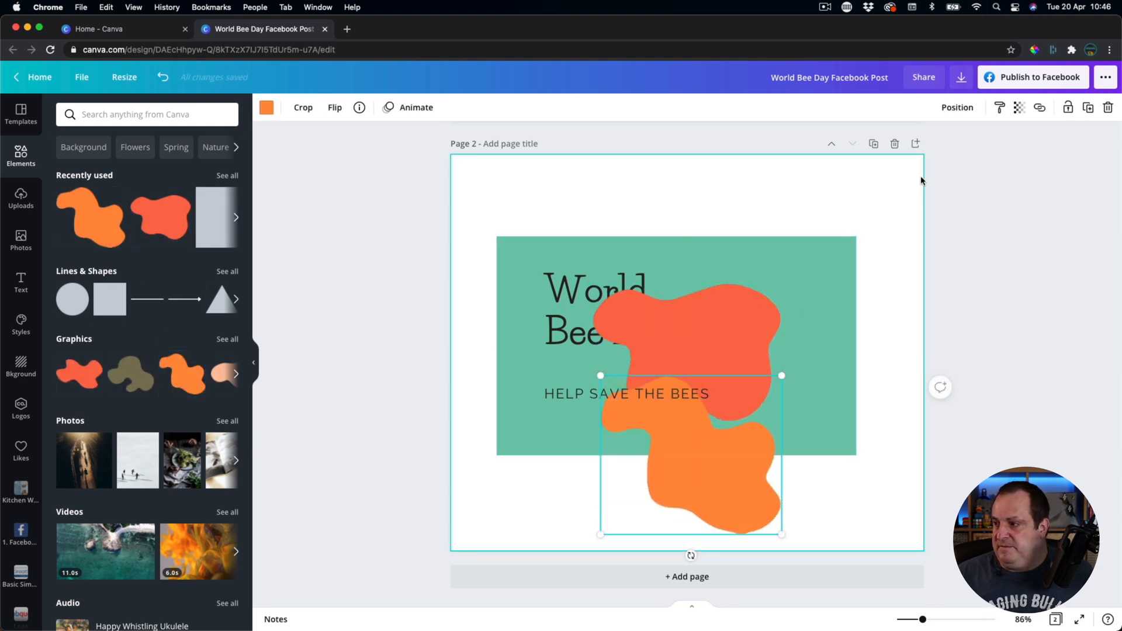
# Add a blank page after page 2 and delete both blob graphics from page 2
pyautogui.click(917, 143)
pyautogui.scroll(6, 1022, 245)
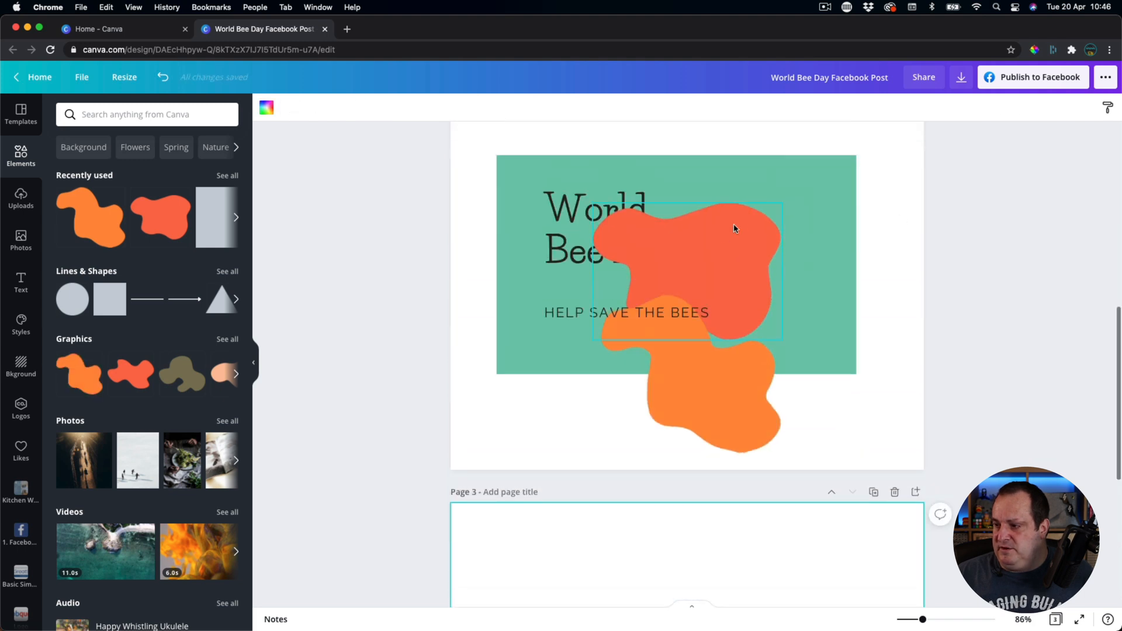
pyautogui.click(721, 303)
pyautogui.keyDown('shift'); pyautogui.click(698, 391); pyautogui.keyUp('shift')
pyautogui.press('Delete')
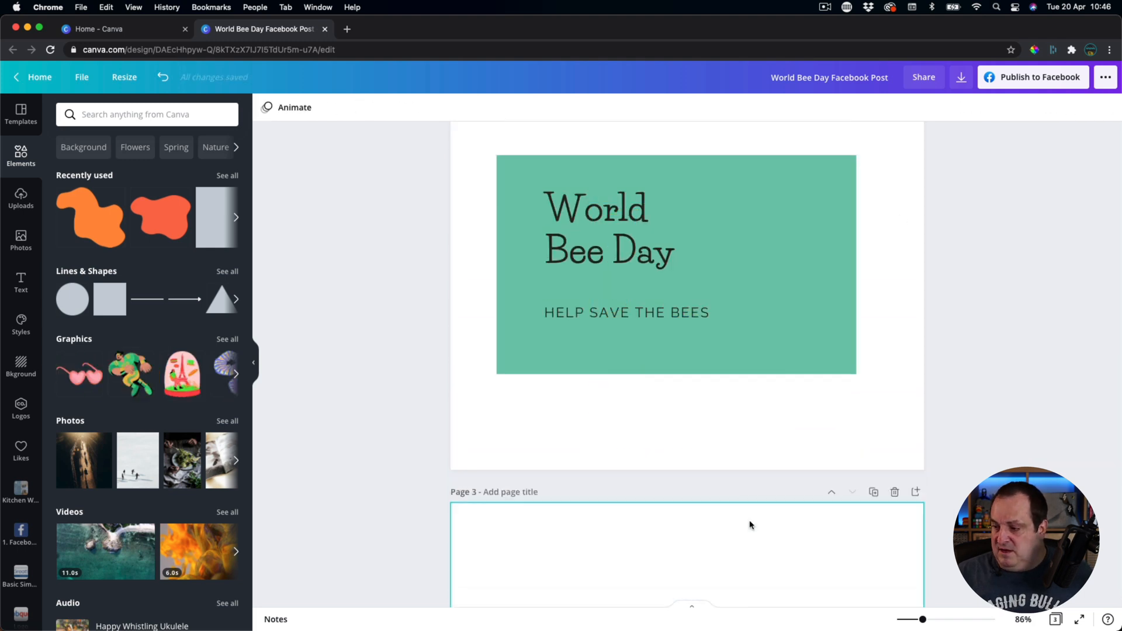
# Place the red and orange blobs on page 3, with the orange one at the upper left and the red one at the lower right
pyautogui.scroll(-6, 694, 443)
pyautogui.click(649, 365)
pyautogui.press('super+v')
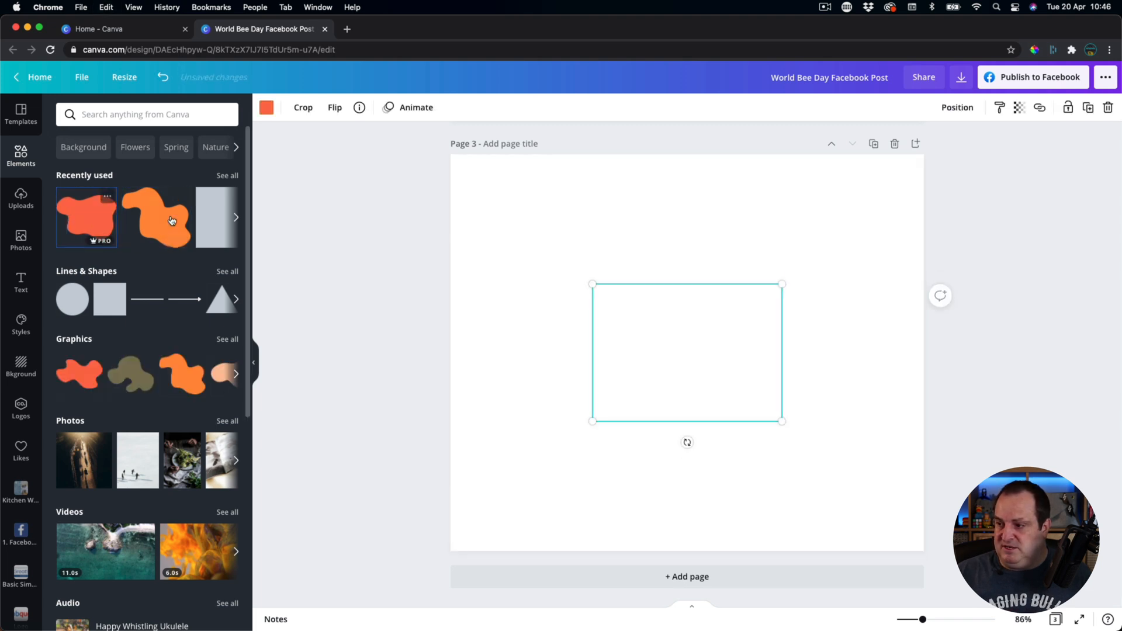
pyautogui.moveTo(659, 376); pyautogui.dragTo(681, 421)
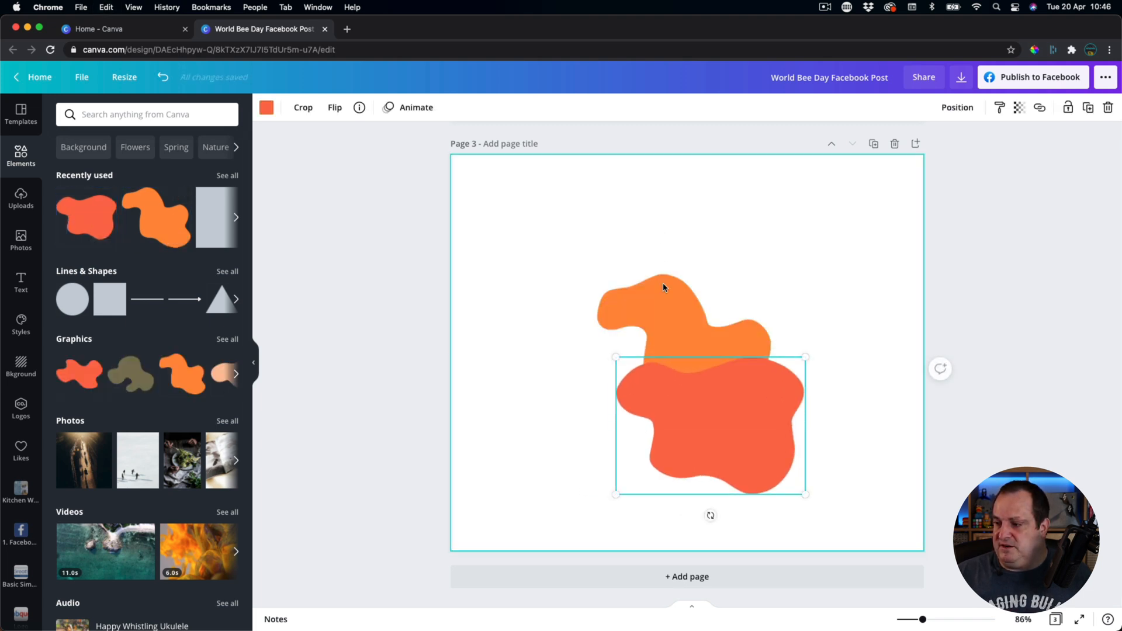
pyautogui.moveTo(655, 313); pyautogui.dragTo(596, 238)
# Align the two blobs on page 3 to each other along their left and top edges
pyautogui.click(752, 454)
pyautogui.keyDown('shift'); pyautogui.click(627, 250); pyautogui.keyUp('shift')
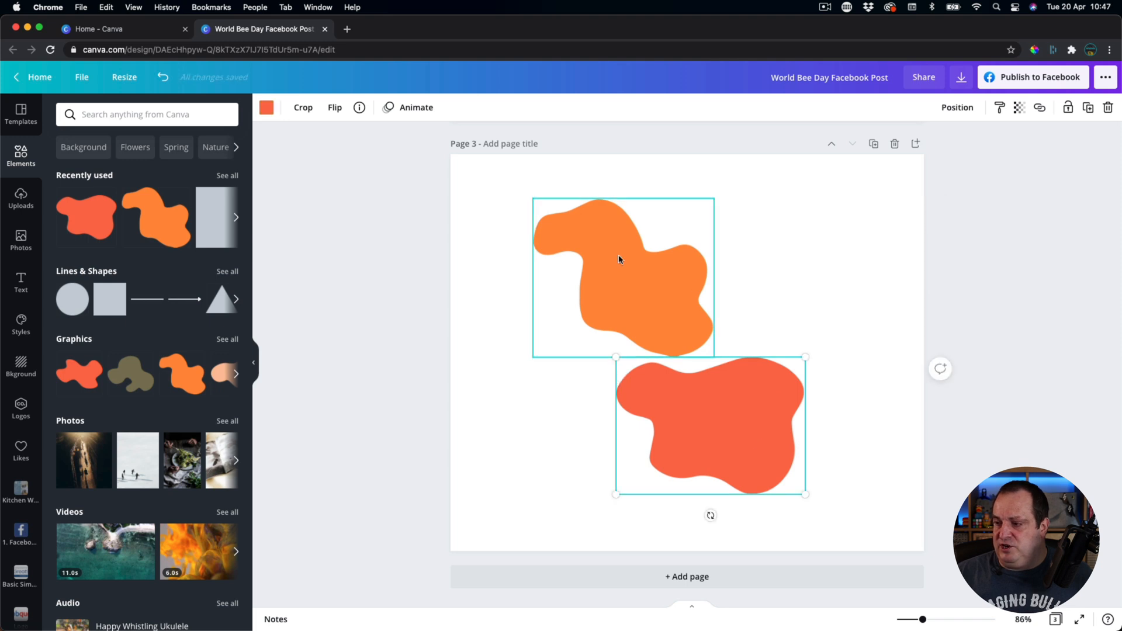
pyautogui.click(977, 107)
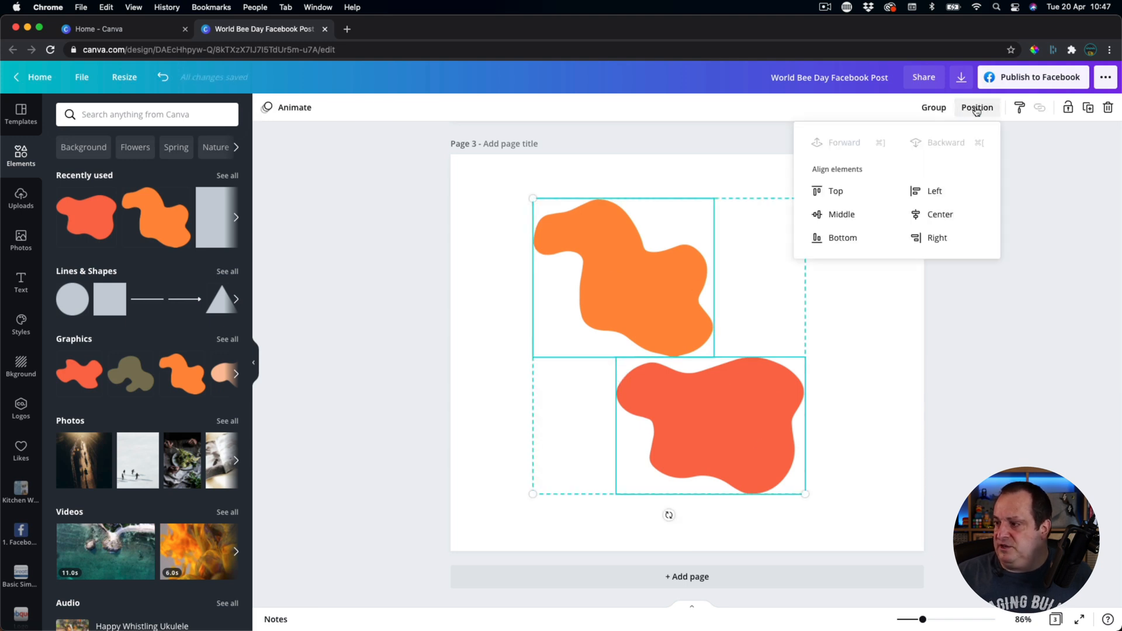
pyautogui.click(931, 193)
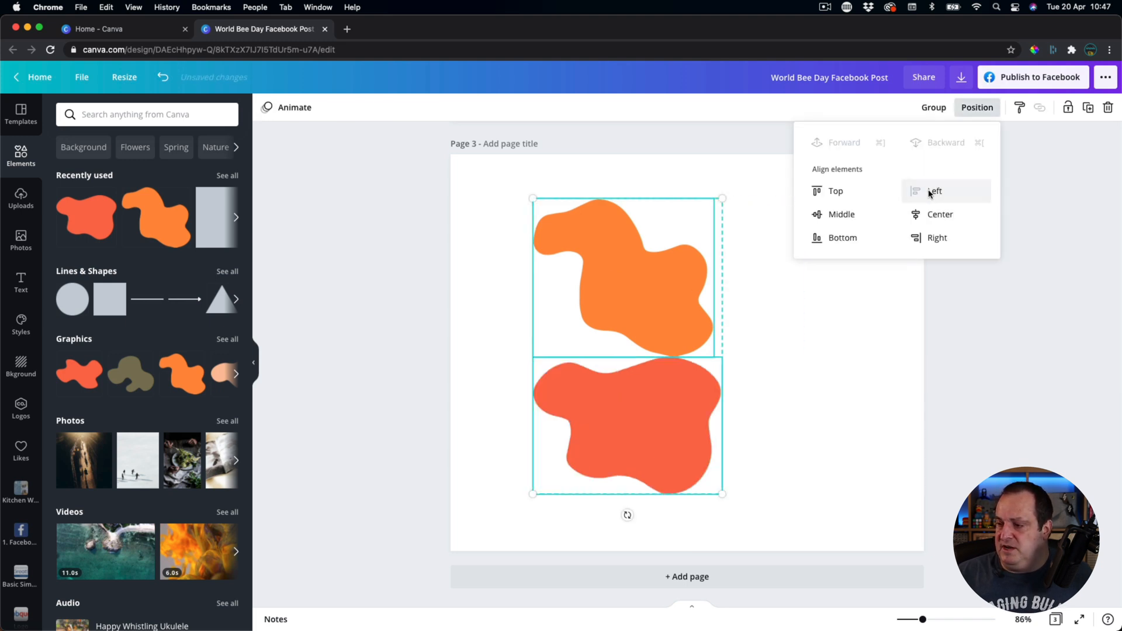
pyautogui.click(841, 193)
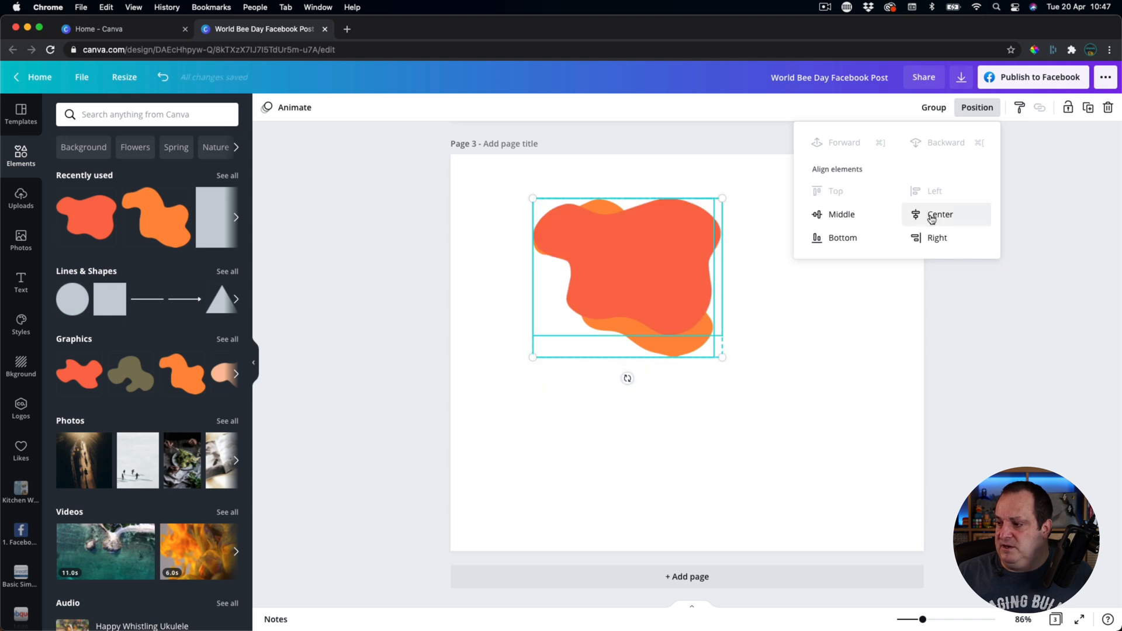
# Align the two blobs on page 3 by center and middle, and finally along their bottom edges
pyautogui.click(933, 217)
pyautogui.click(839, 215)
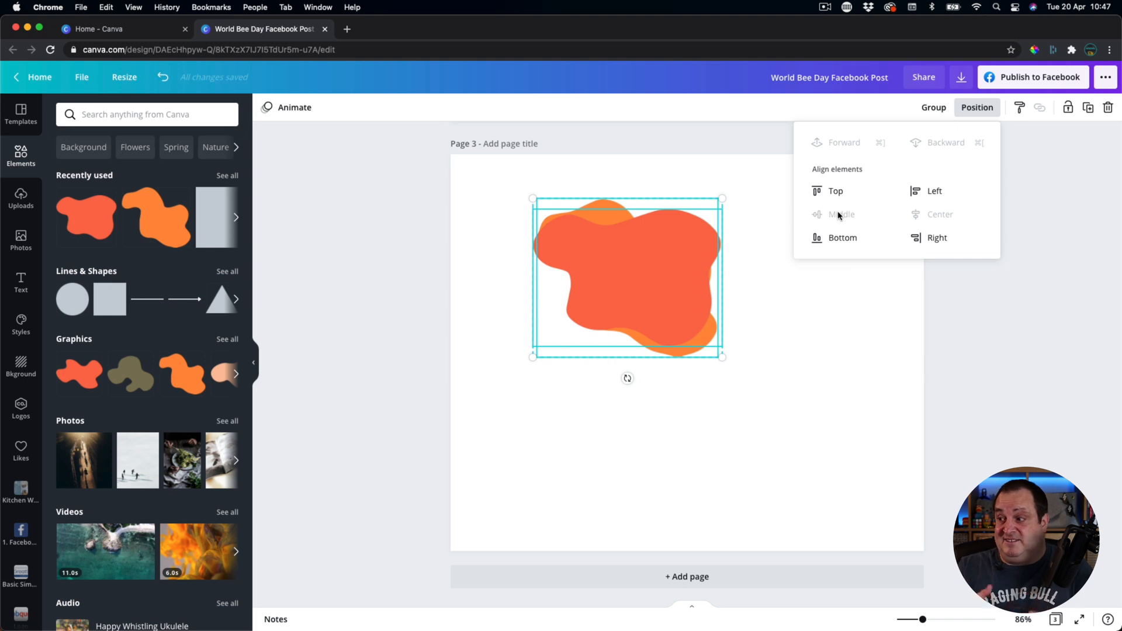
pyautogui.click(834, 238)
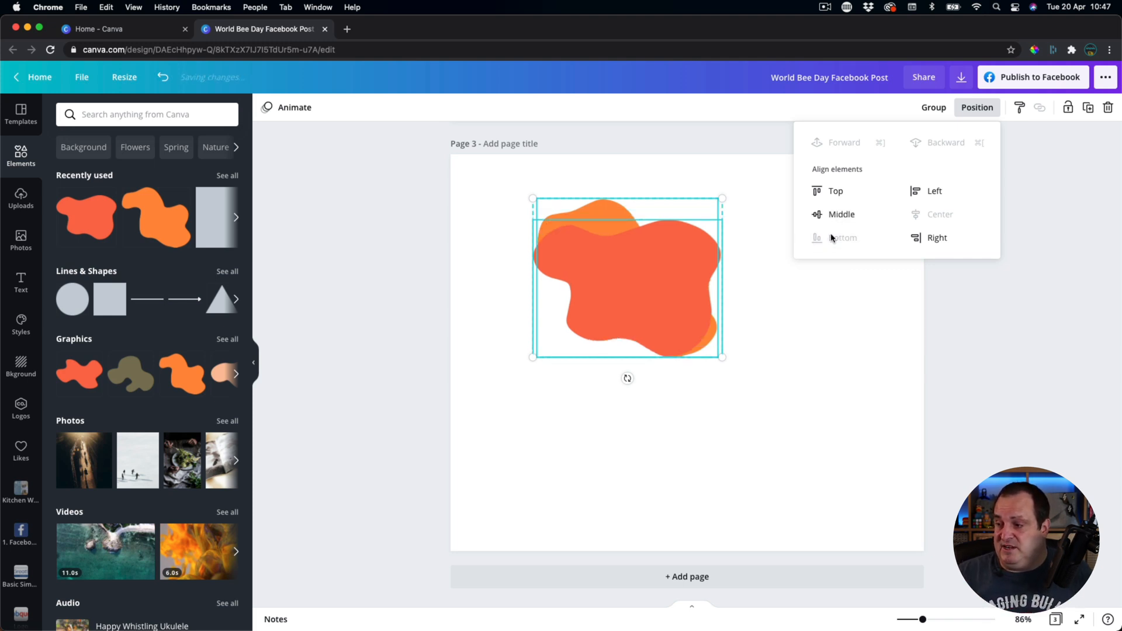
# Move the two blobs on page 3 apart so the red one overlaps the orange one's lower right, and return to page 2
pyautogui.click(679, 261)
pyautogui.moveTo(678, 260); pyautogui.dragTo(718, 296)
pyautogui.click(1073, 290)
pyautogui.moveTo(616, 323); pyautogui.dragTo(669, 392)
pyautogui.moveTo(659, 293); pyautogui.dragTo(628, 284)
pyautogui.click(791, 373)
pyautogui.moveTo(764, 368); pyautogui.dragTo(738, 345)
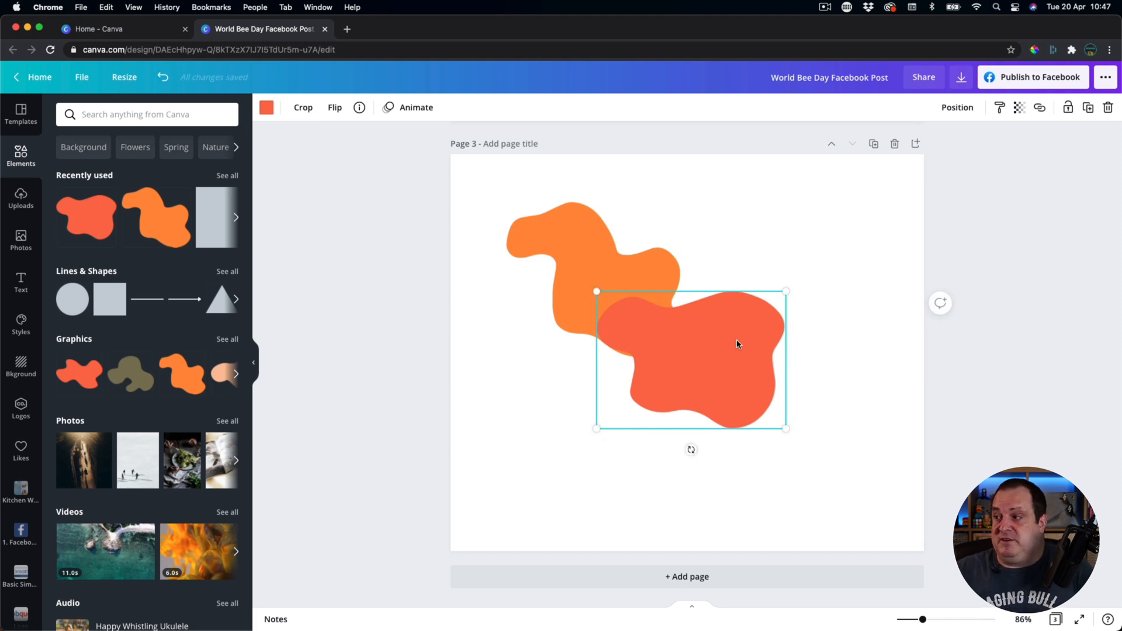
pyautogui.scroll(10, 816, 306)
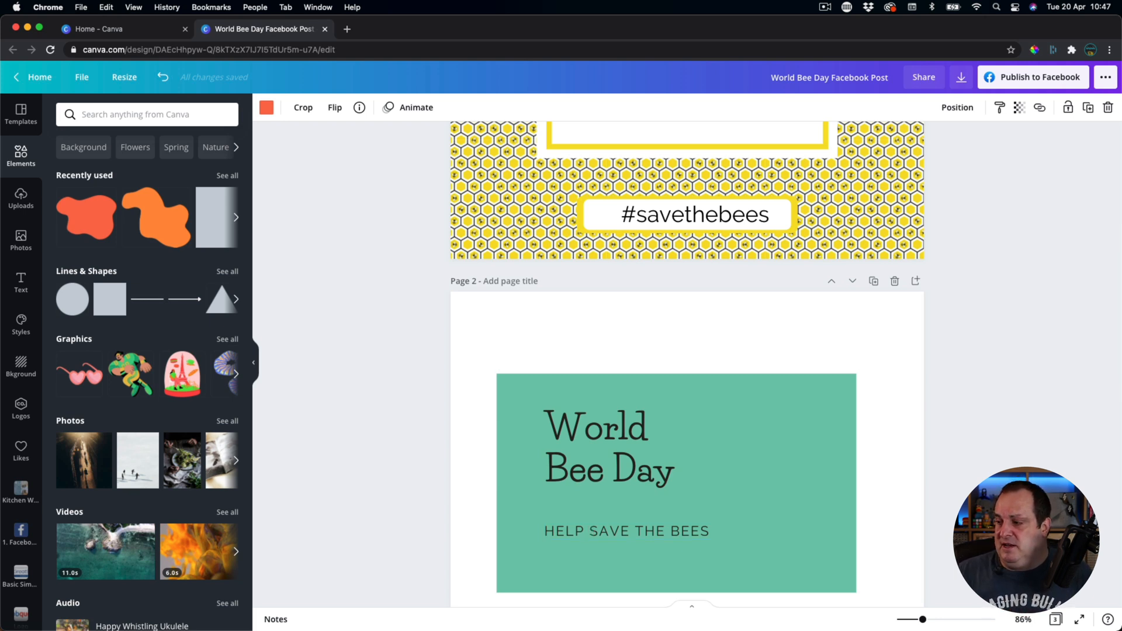
# Center-align the "World Bee Day" heading text inside its text box on page 2
pyautogui.scroll(-5, 961, 437)
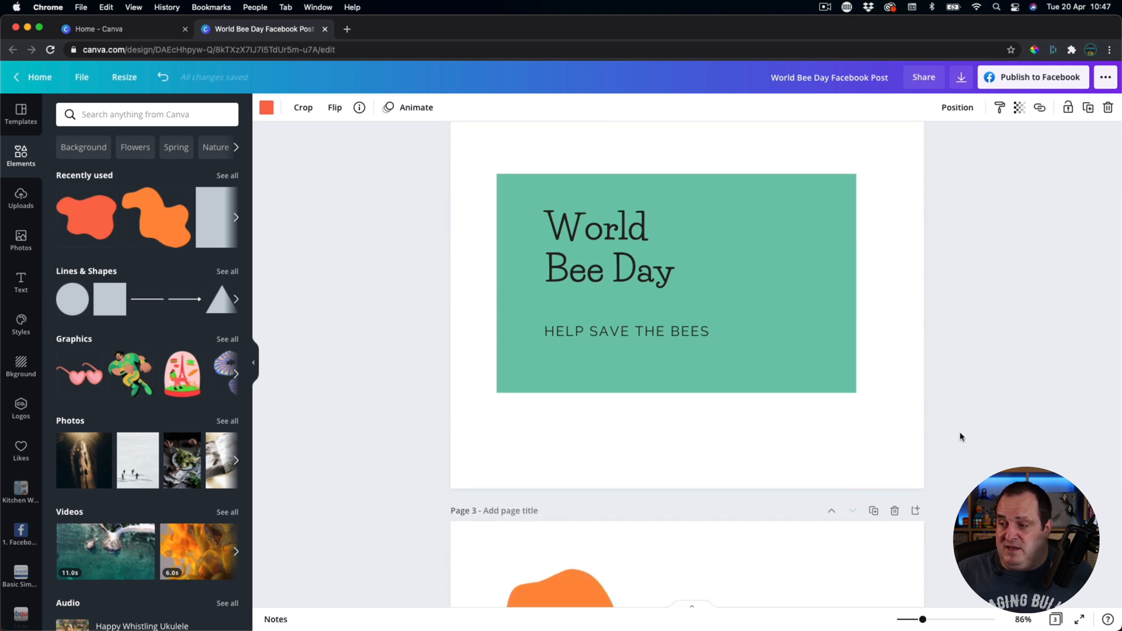
pyautogui.click(608, 250)
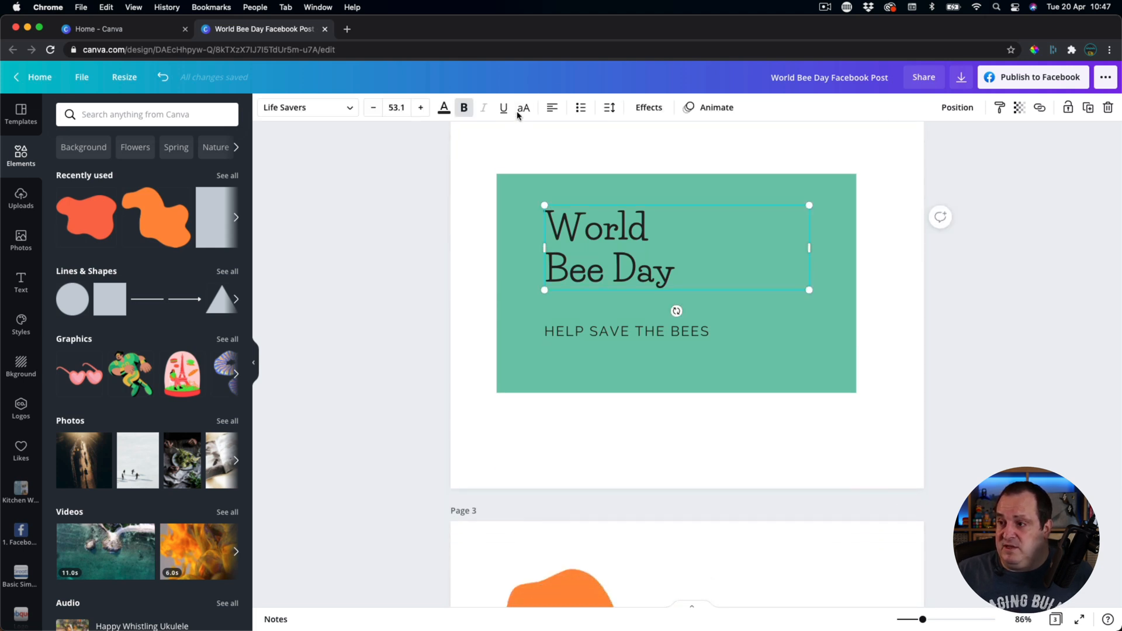
pyautogui.click(552, 108)
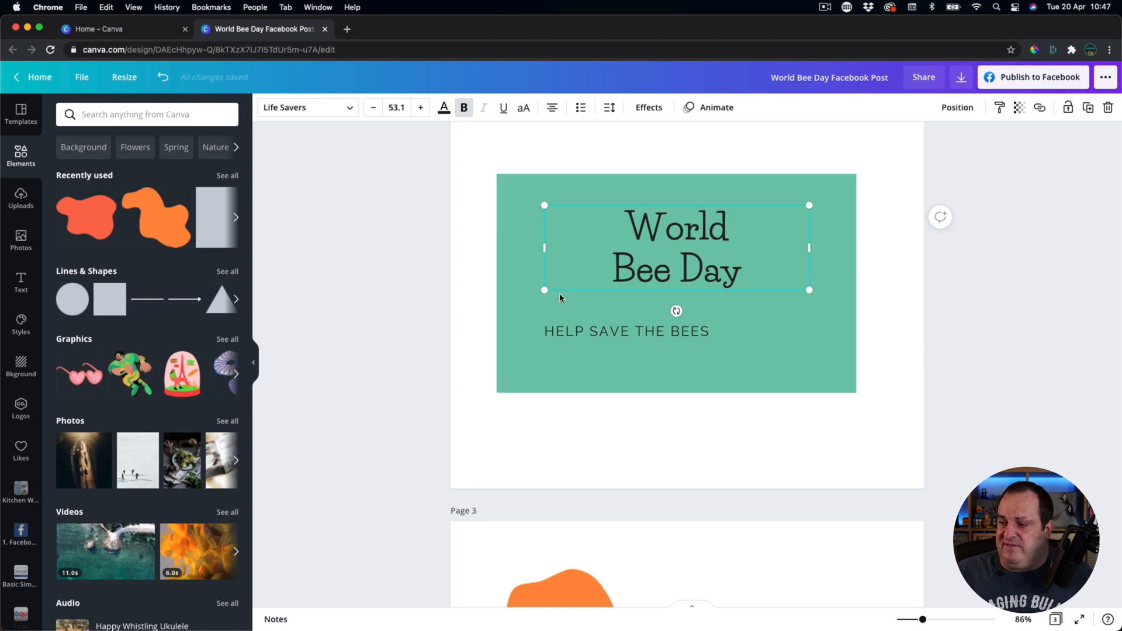
pyautogui.click(567, 332)
pyautogui.click(661, 220)
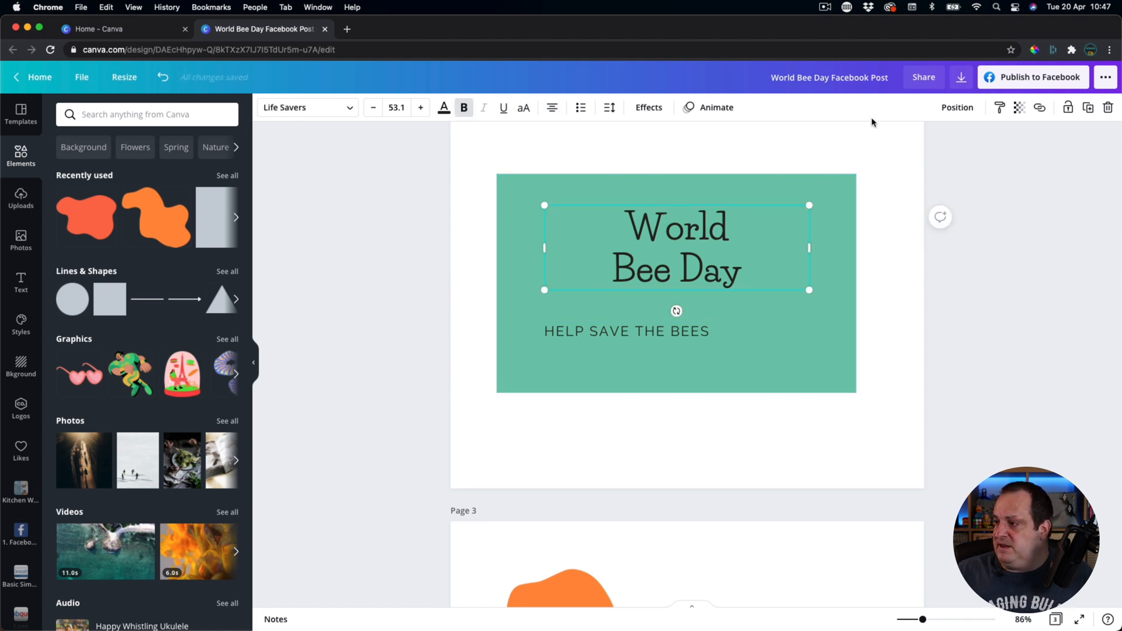
# Examine the position and alignment options for the heading alone and for the heading and subtitle selected together
pyautogui.click(948, 114)
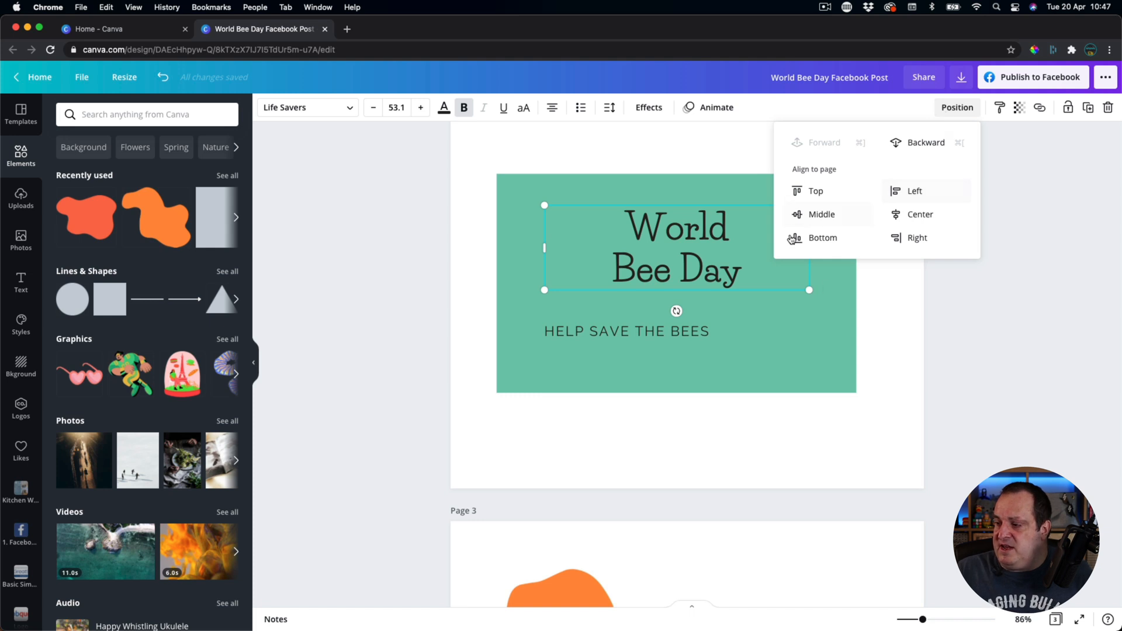
pyautogui.keyDown('shift'); pyautogui.click(626, 329); pyautogui.keyUp('shift')
pyautogui.click(978, 107)
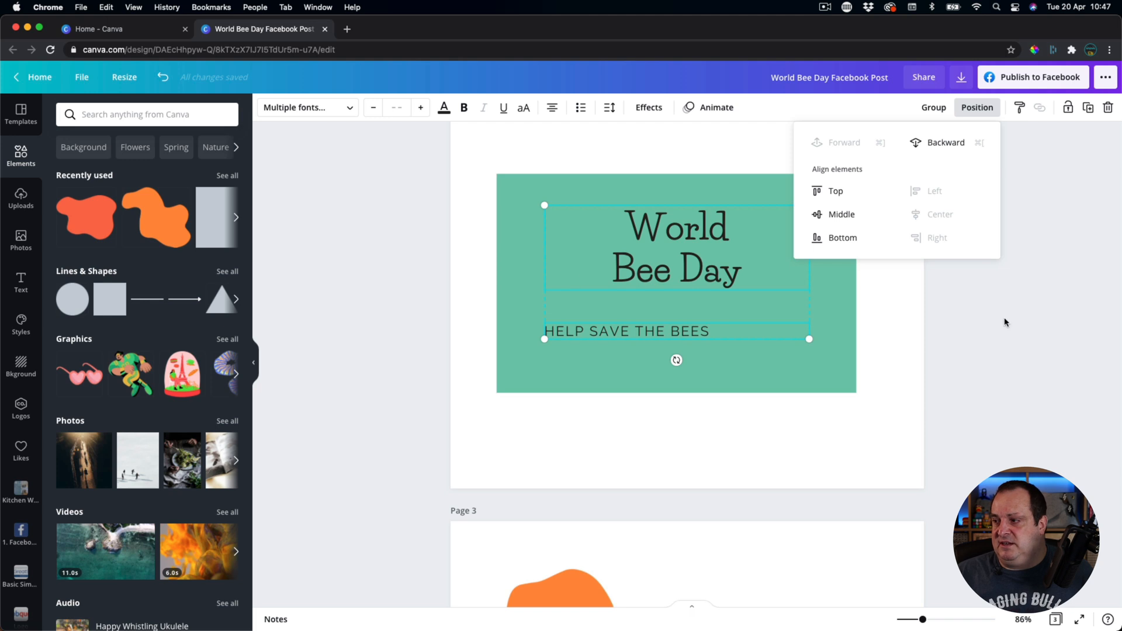
pyautogui.click(1021, 344)
# Set the "World Bee Day" heading text back to left alignment
pyautogui.click(954, 326)
pyautogui.click(666, 255)
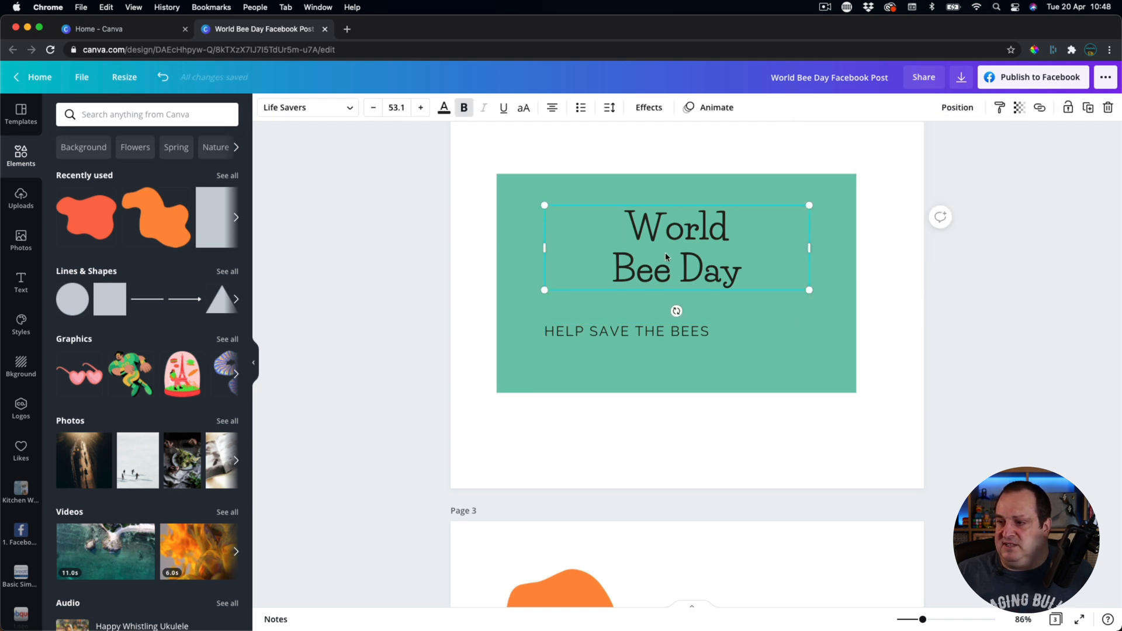
pyautogui.click(552, 107)
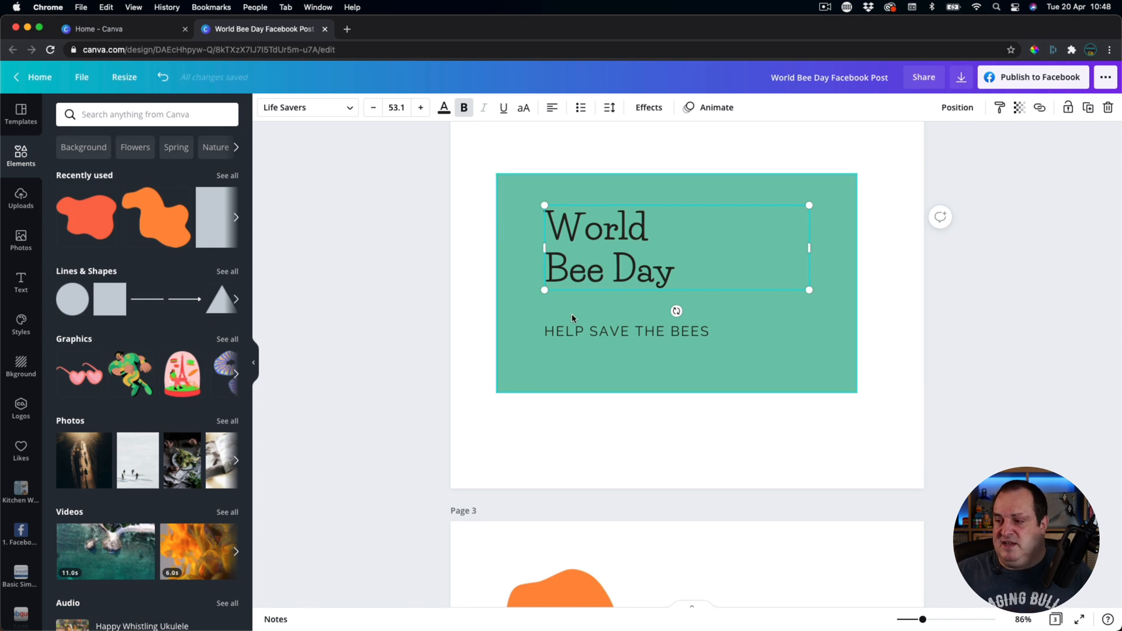
# Show the rulers and guides, and place a vertical guide along the left edge of page 2's text
pyautogui.click(86, 81)
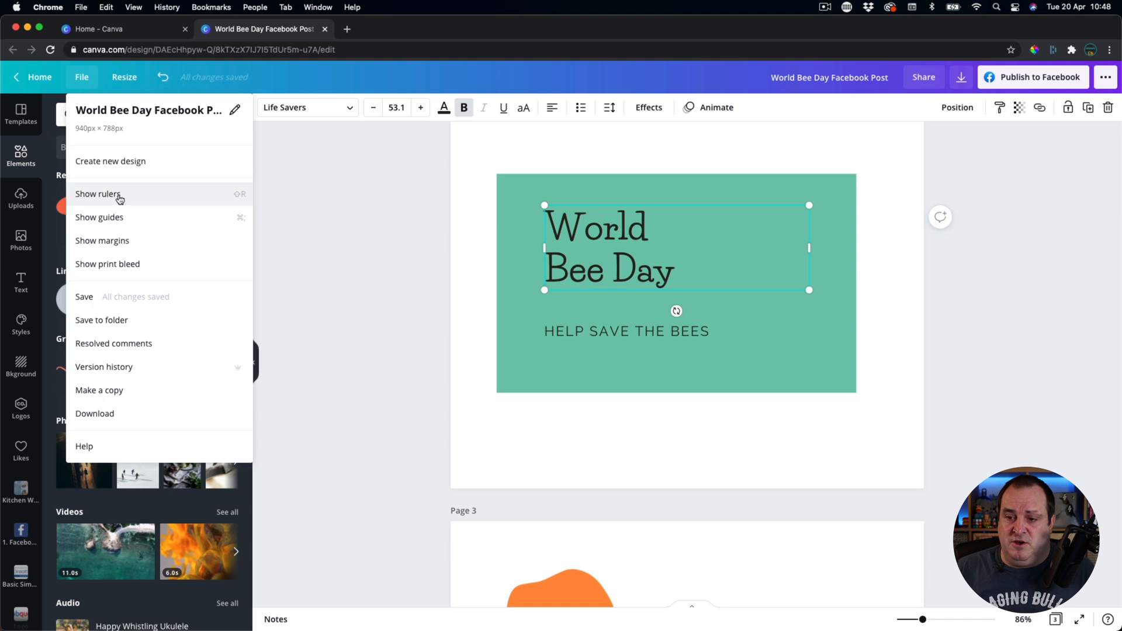
pyautogui.click(119, 200)
pyautogui.click(83, 78)
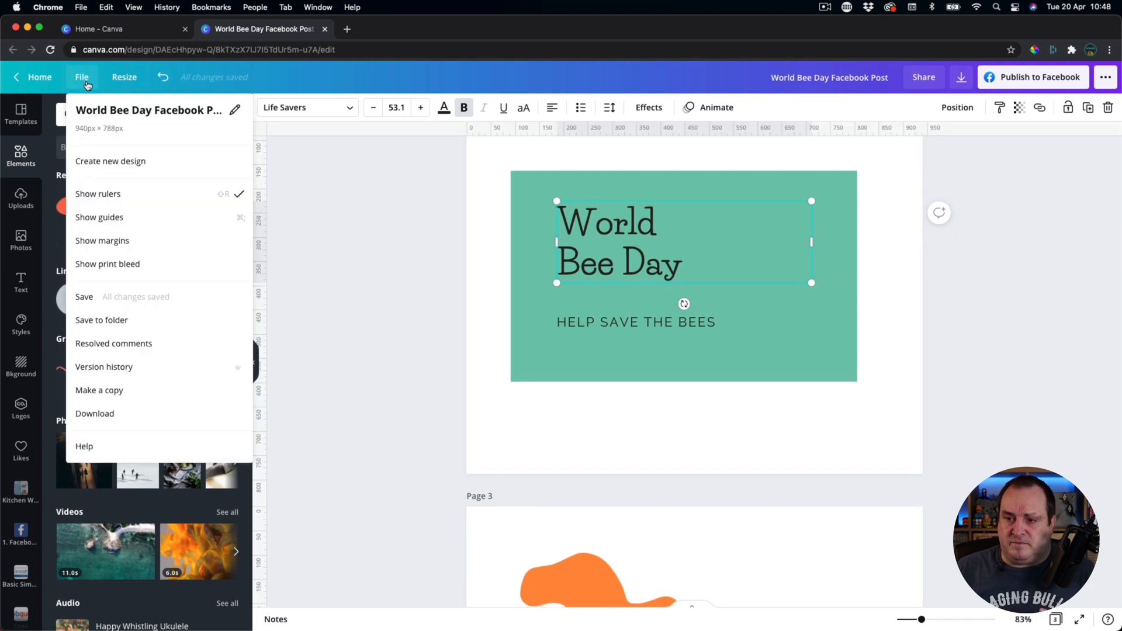
pyautogui.click(130, 219)
pyautogui.moveTo(263, 223); pyautogui.dragTo(557, 284)
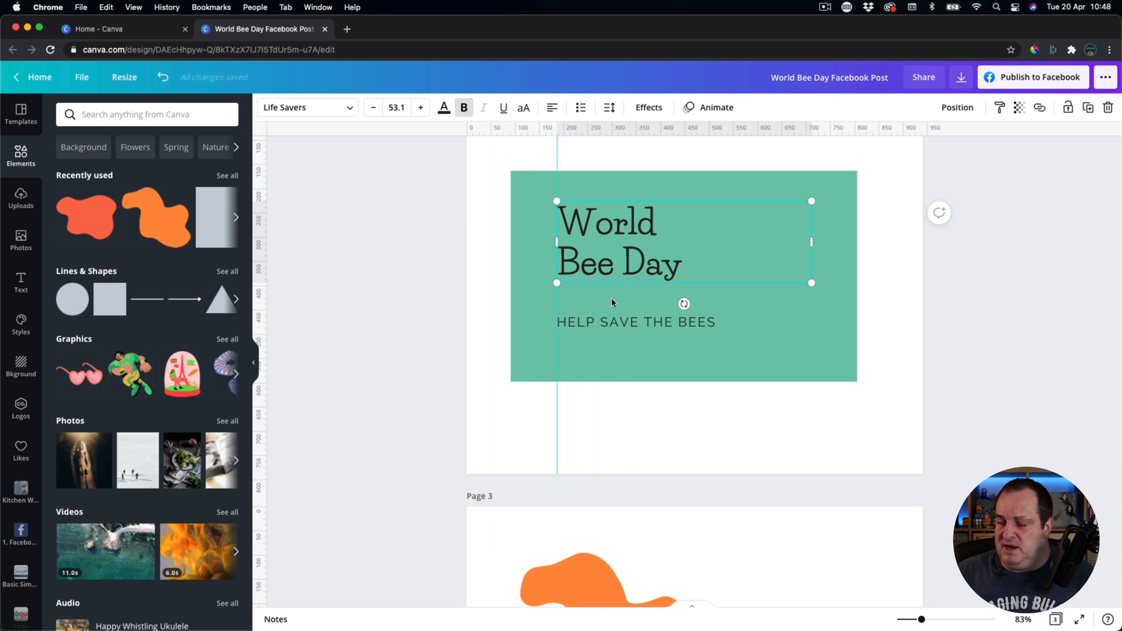
pyautogui.click(1002, 371)
# Nudge the heading and the subtitle text boxes so their left edges sit on the vertical guide
pyautogui.click(711, 251)
pyautogui.moveTo(710, 252)
pyautogui.mouseDown()
pyautogui.moveTo(723, 251)
pyautogui.moveTo(710, 253)
pyautogui.mouseUp()
pyautogui.click(654, 322)
pyautogui.moveTo(654, 322)
pyautogui.mouseDown()
pyautogui.moveTo(665, 322)
pyautogui.moveTo(655, 322)
pyautogui.mouseUp()
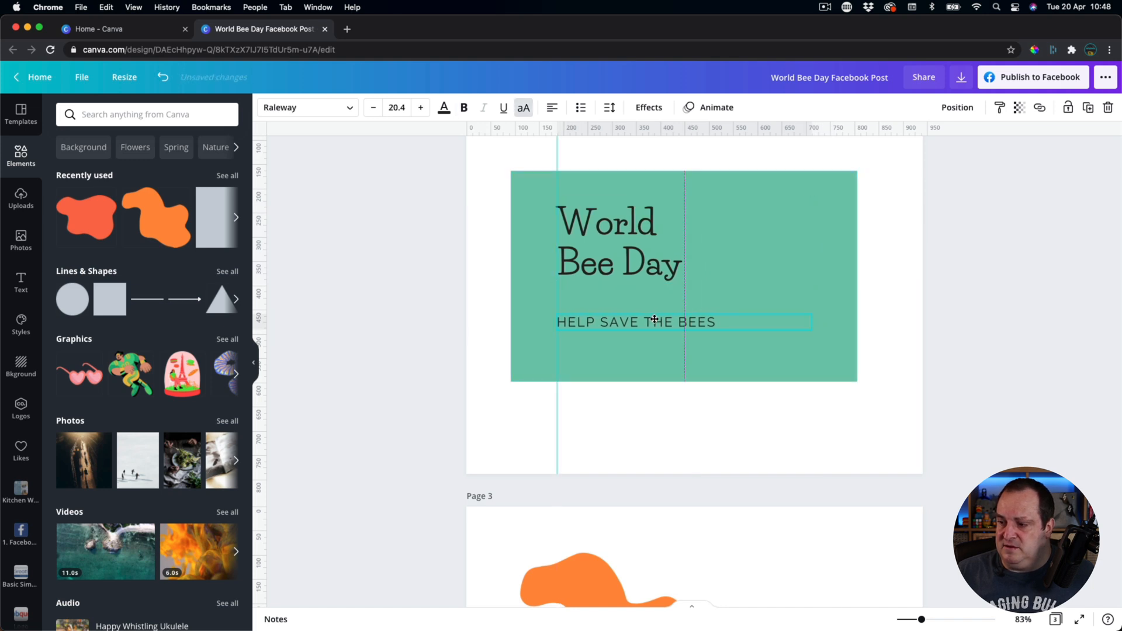
pyautogui.click(906, 245)
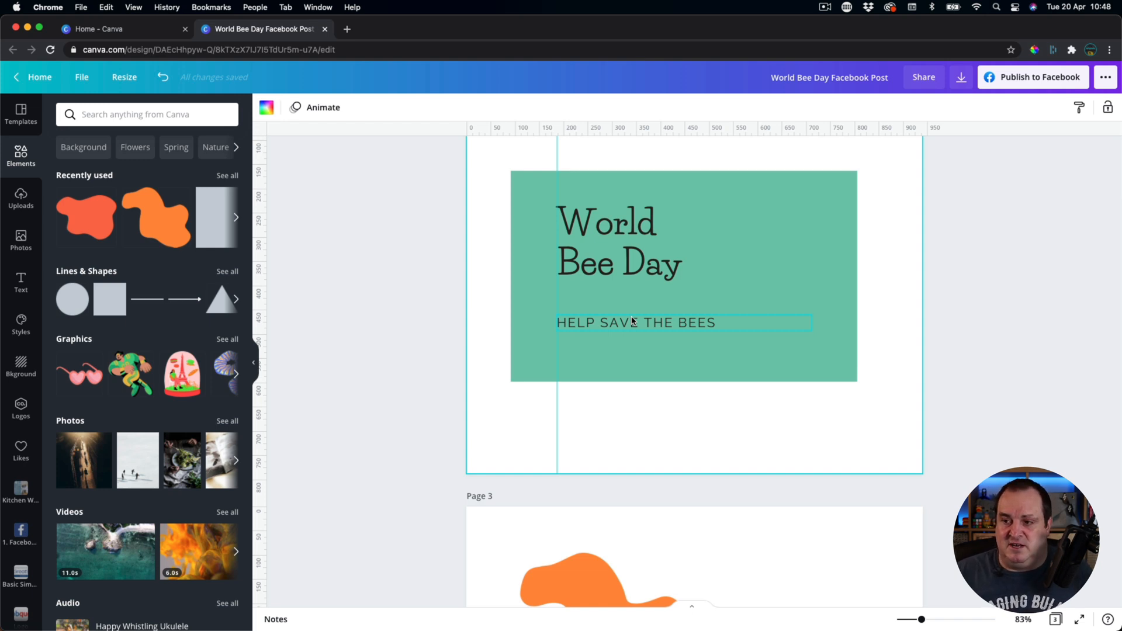
# Turn off uppercase for the "HELP SAVE THE BEES" subtitle on page 2
pyautogui.scroll(3, 633, 321)
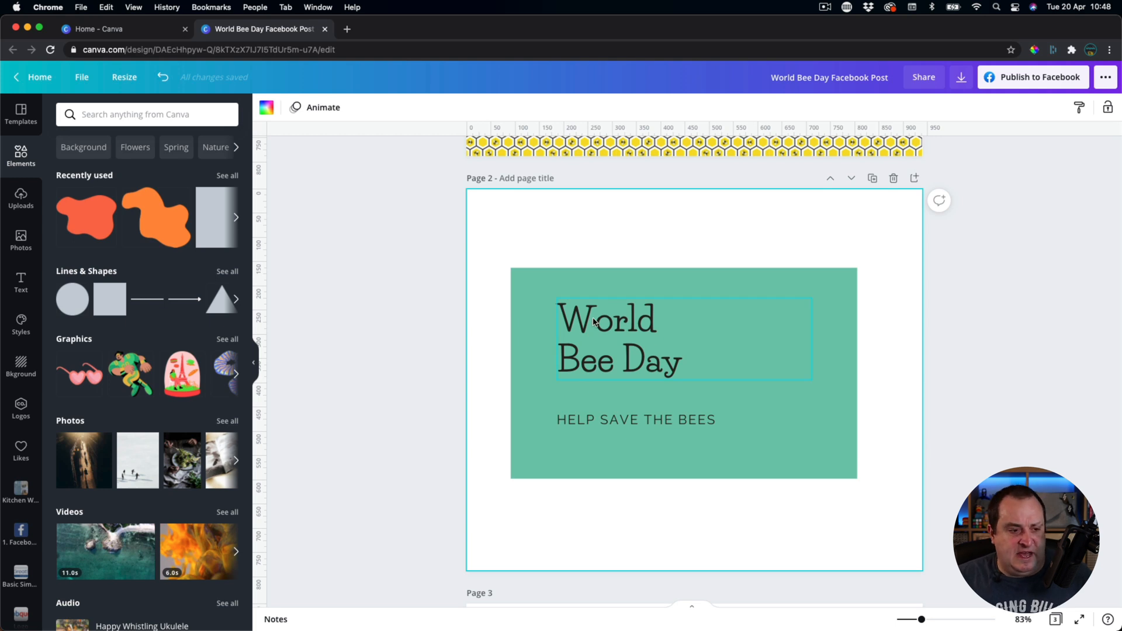
pyautogui.click(623, 341)
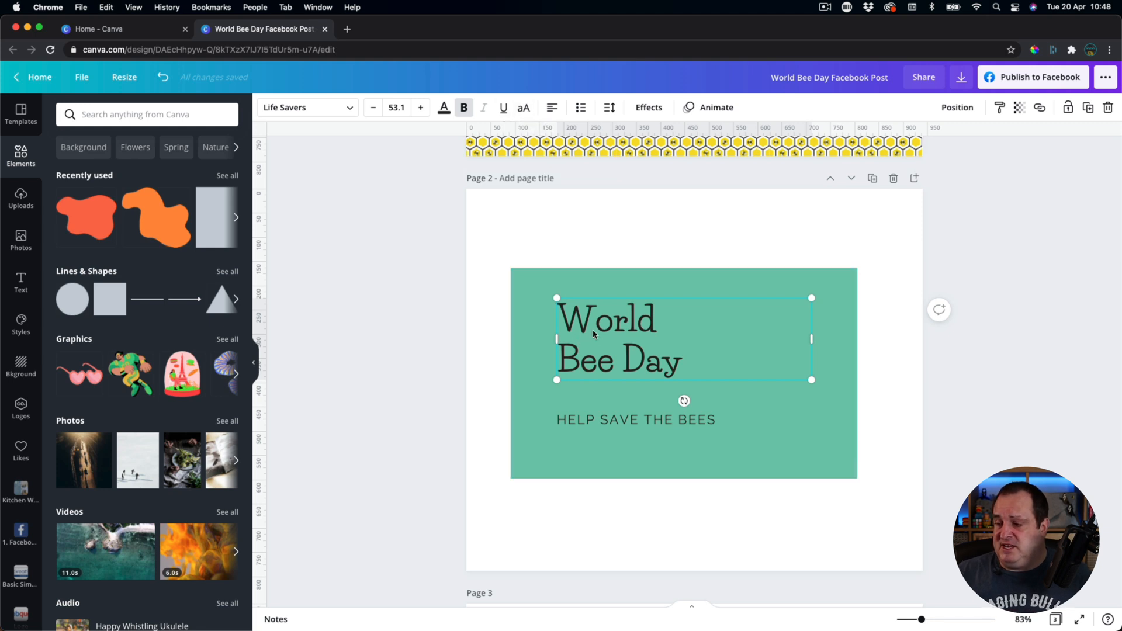
pyautogui.click(598, 422)
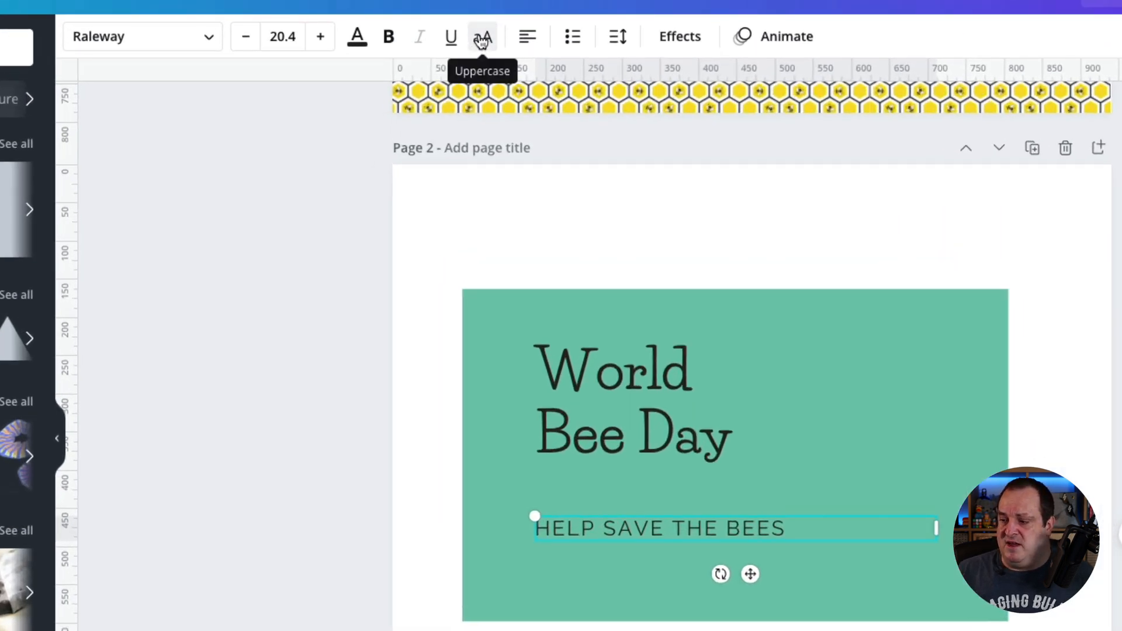
pyautogui.click(481, 39)
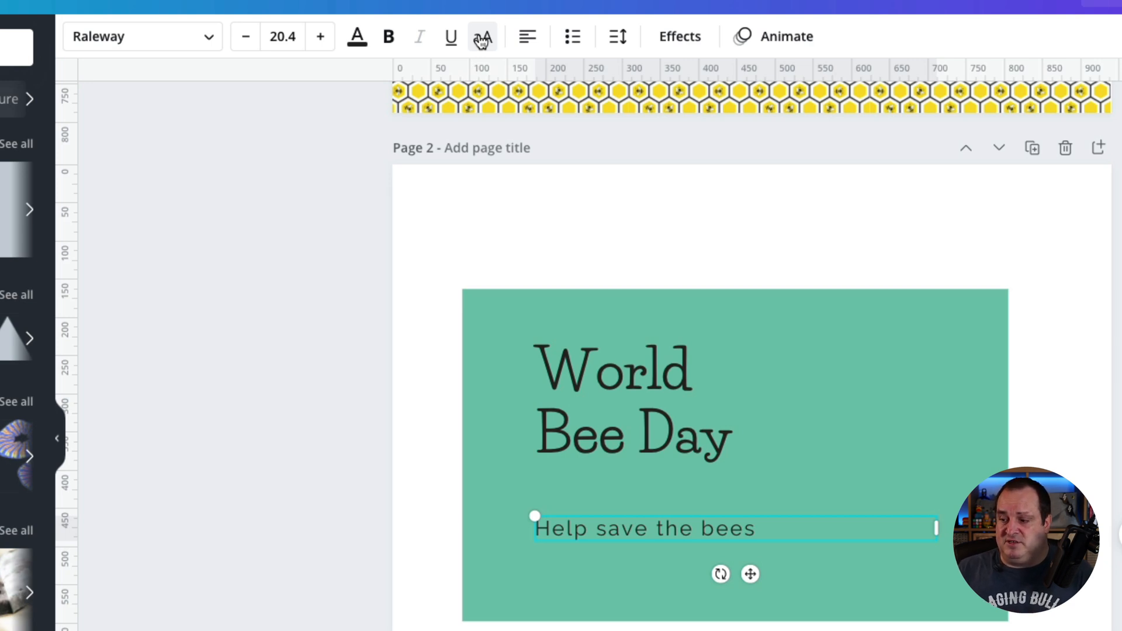
# Replace the capital H in the subtitle with a lowercase h so it reads "help save the bees"
pyautogui.doubleClick(551, 528)
pyautogui.click(553, 529)
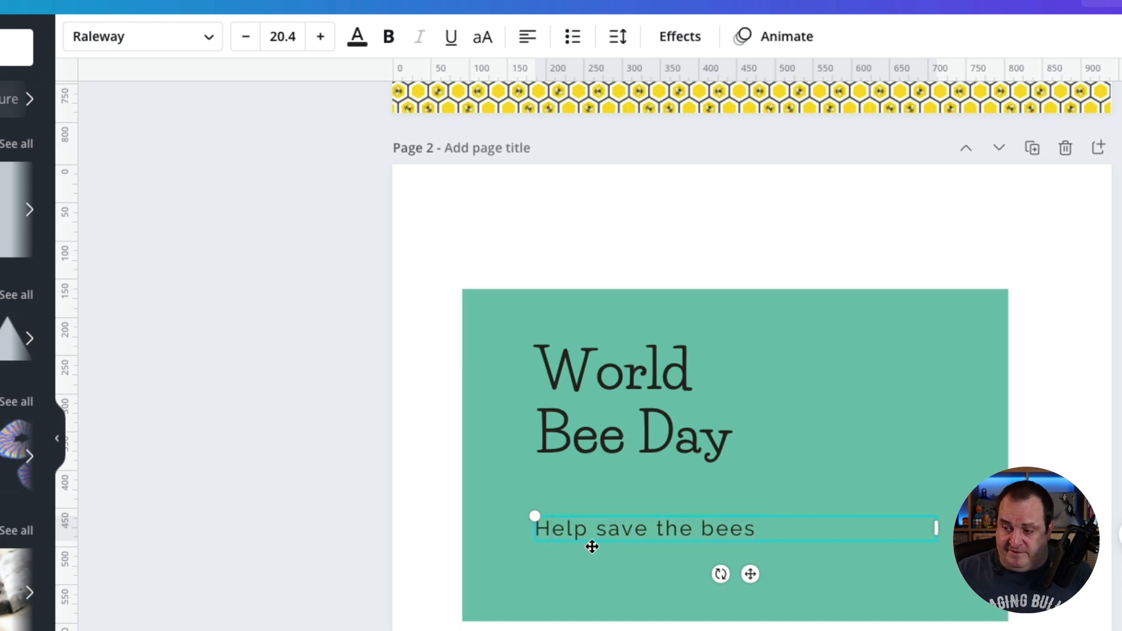
pyautogui.press('BackSpace')
pyautogui.write('h')
pyautogui.click(361, 521)
pyautogui.click(664, 532)
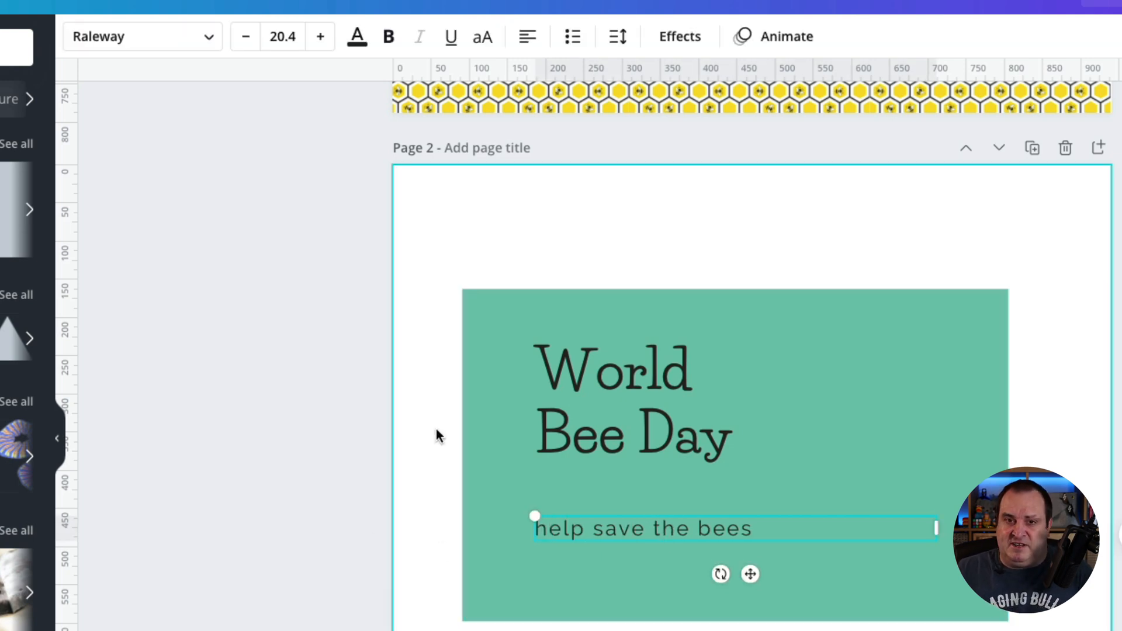
# Toggle uppercase on the subtitle several times and leave it switched on
pyautogui.click(485, 36)
pyautogui.click(486, 37)
pyautogui.click(487, 36)
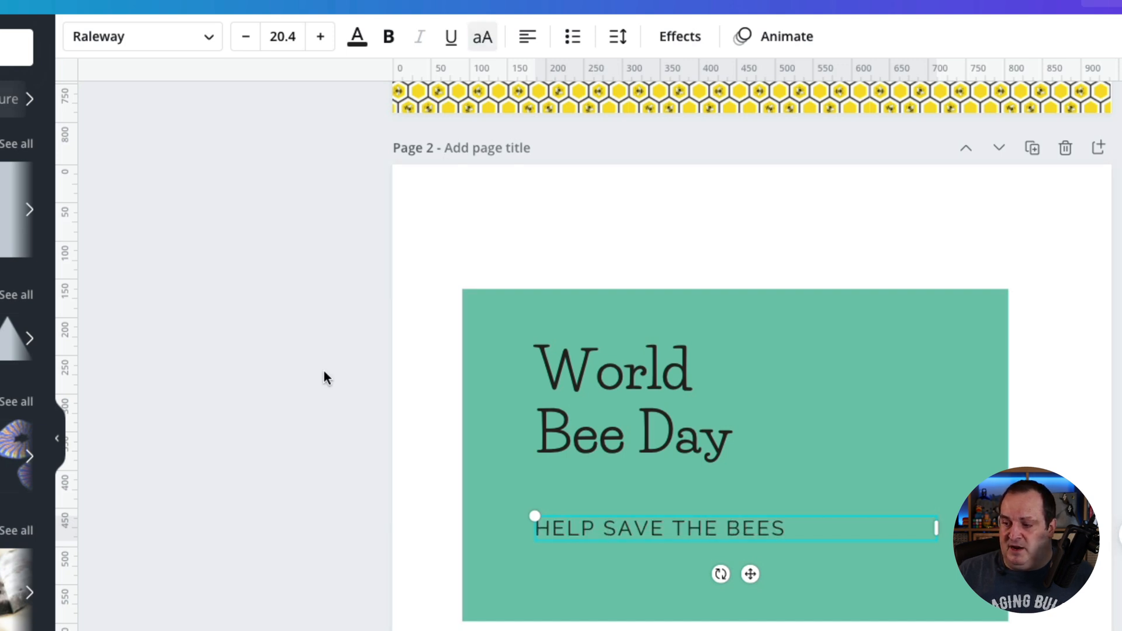
pyautogui.click(294, 468)
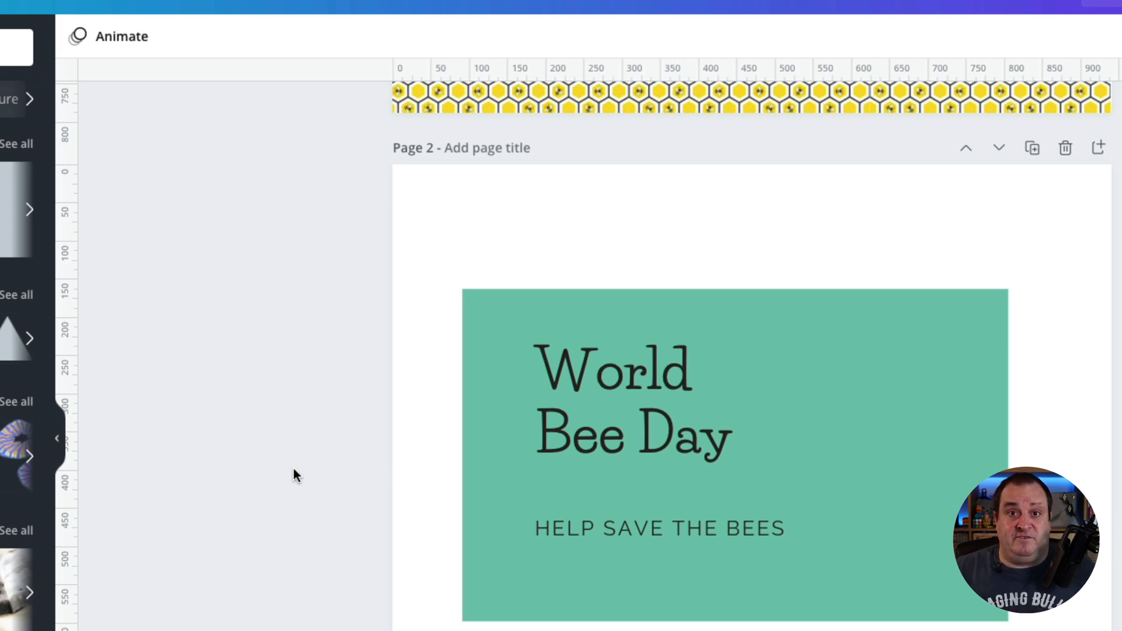
# Center-align the text of both the "World Bee Day" heading and the "HELP SAVE THE BEES" subtitle
pyautogui.click(593, 333)
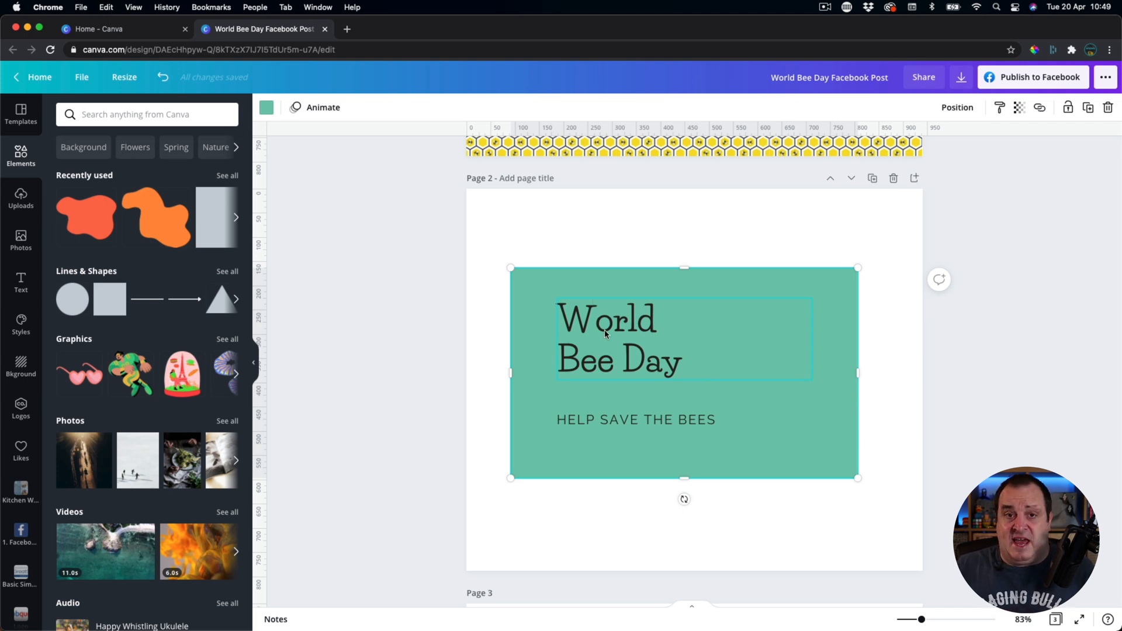
pyautogui.click(581, 333)
pyautogui.click(518, 306)
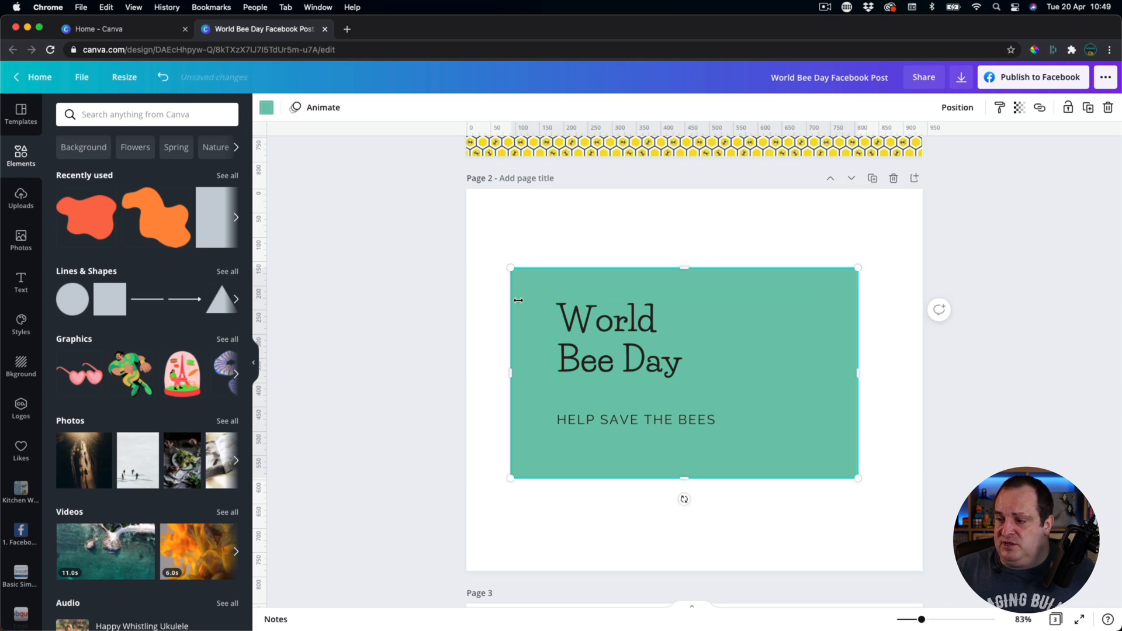
pyautogui.click(593, 325)
pyautogui.click(552, 108)
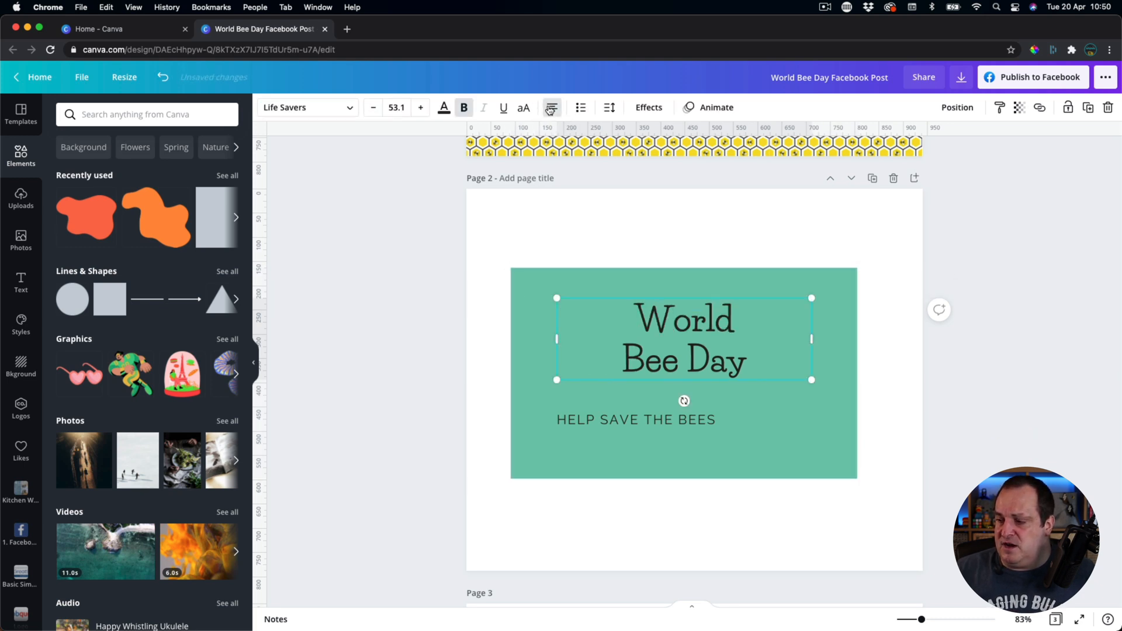
pyautogui.click(584, 419)
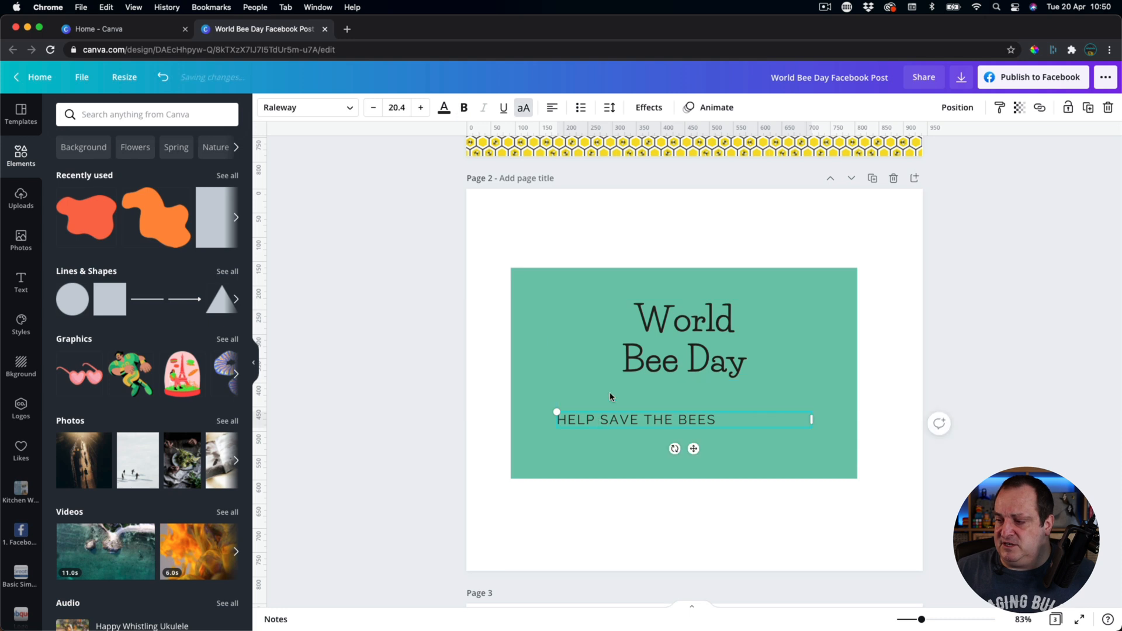
pyautogui.click(551, 107)
pyautogui.click(471, 295)
# Narrow the green rectangle from both sides to about 350 px wide, so it just encloses the visible text
pyautogui.click(552, 304)
pyautogui.click(512, 321)
pyautogui.moveTo(511, 374); pyautogui.dragTo(599, 370)
pyautogui.moveTo(848, 372); pyautogui.dragTo(770, 372)
pyautogui.click(920, 371)
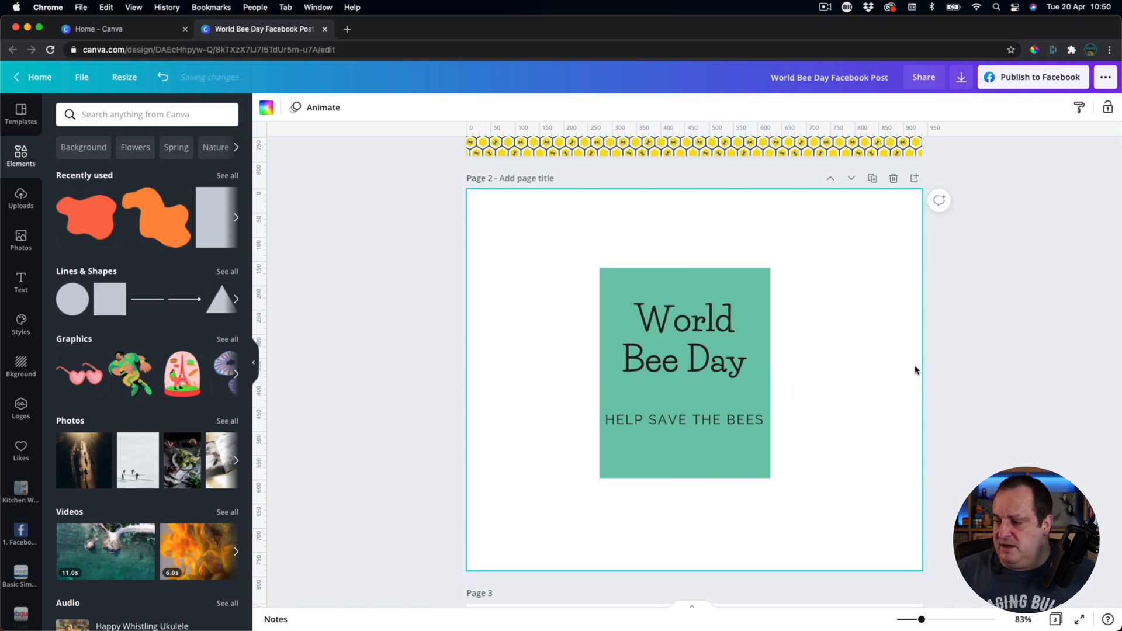
# Group the heading, the subtitle and the narrowed green rectangle on page 2
pyautogui.click(684, 322)
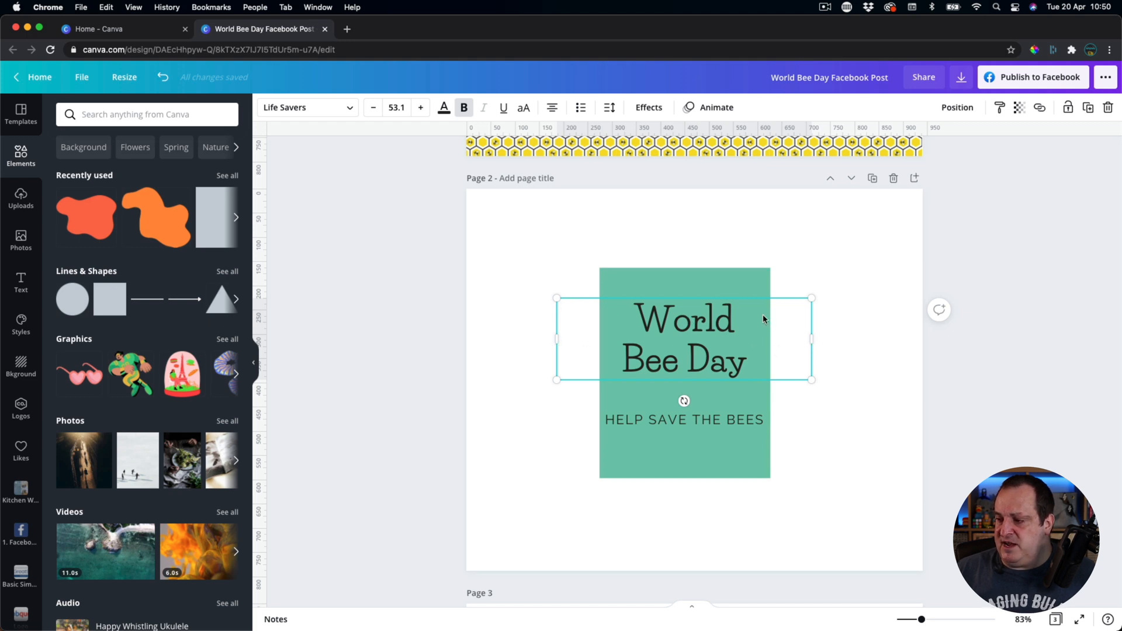
pyautogui.click(698, 274)
pyautogui.click(997, 291)
pyautogui.moveTo(994, 235); pyautogui.dragTo(459, 551)
pyautogui.click(929, 108)
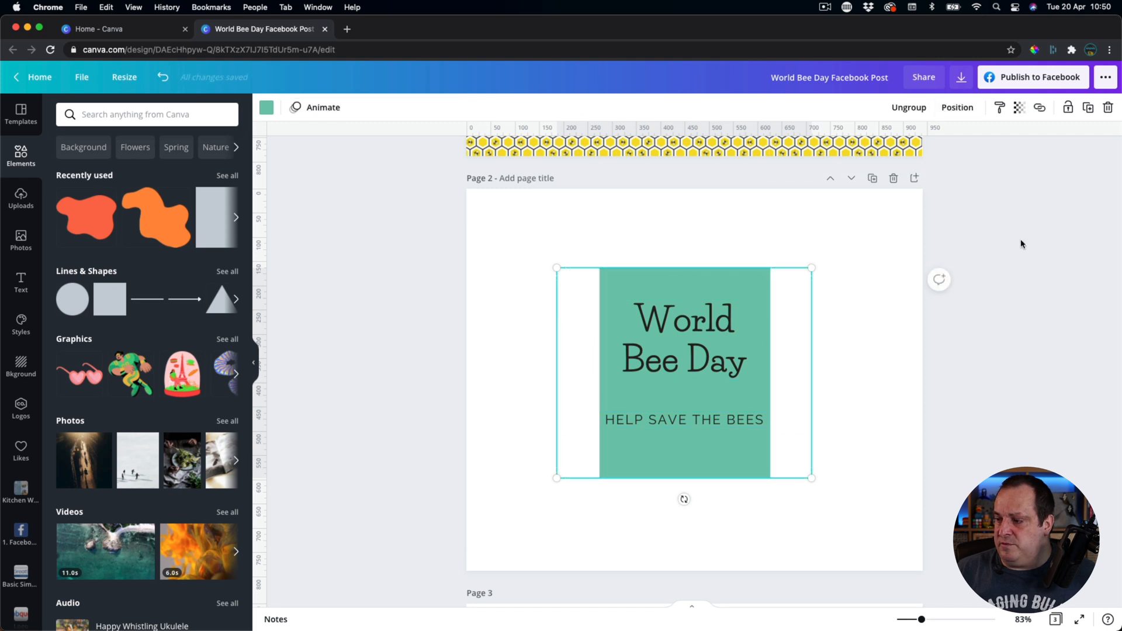
# Insert line breaks after the W of "World" in the grouped heading and remove them again
pyautogui.click(561, 337)
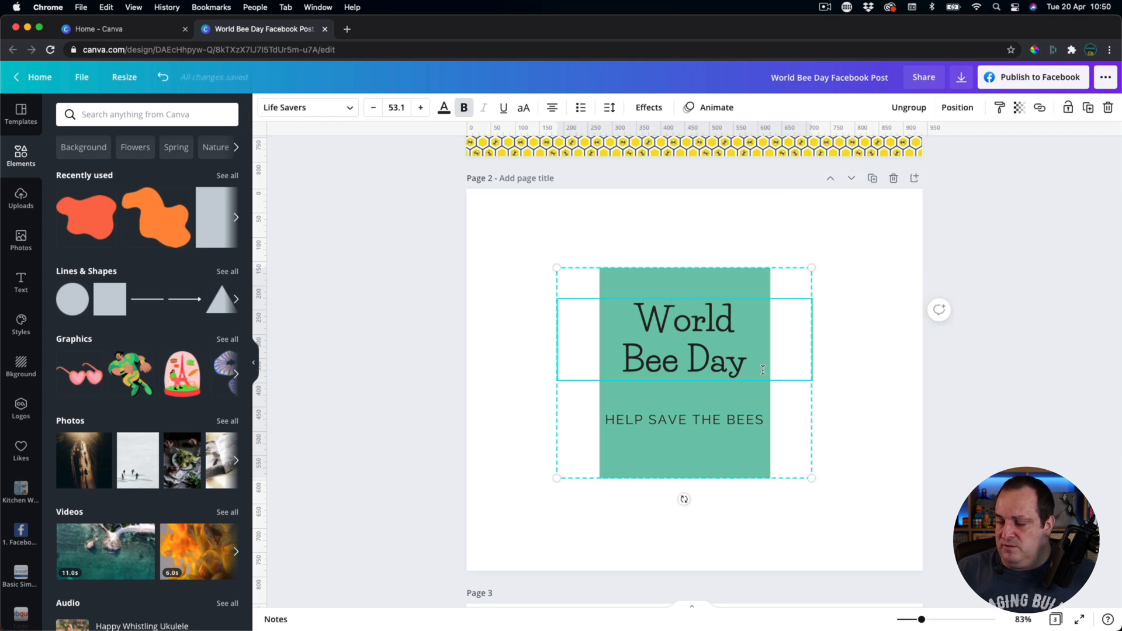
pyautogui.press('Return')
pyautogui.press('Return')
pyautogui.press('Return')
pyautogui.press('BackSpace')
pyautogui.press('BackSpace')
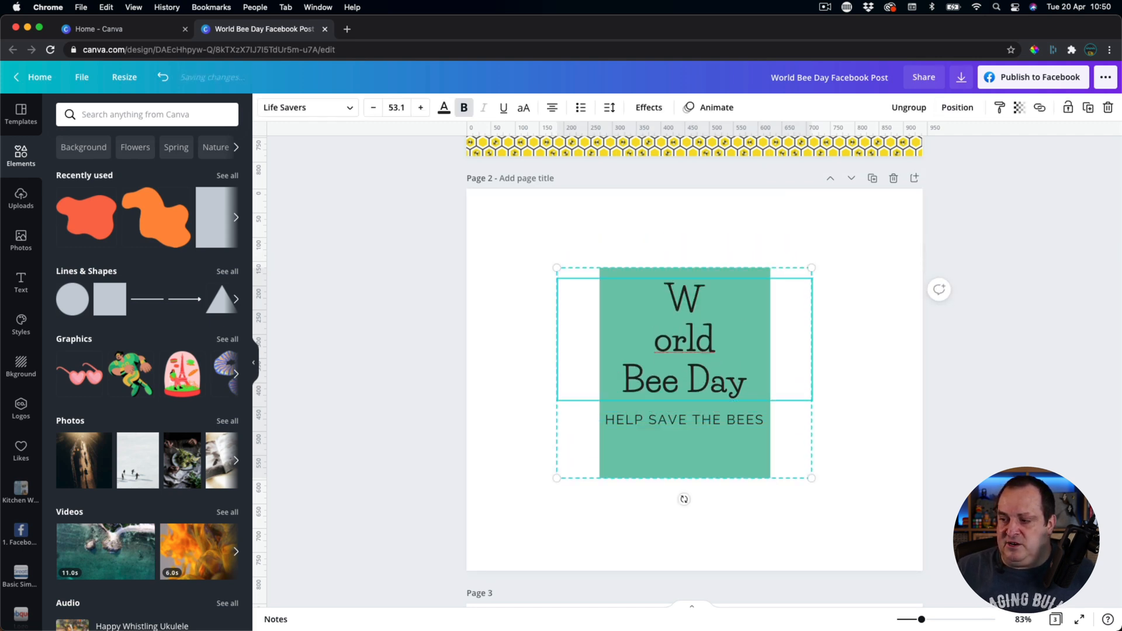
pyautogui.press('BackSpace')
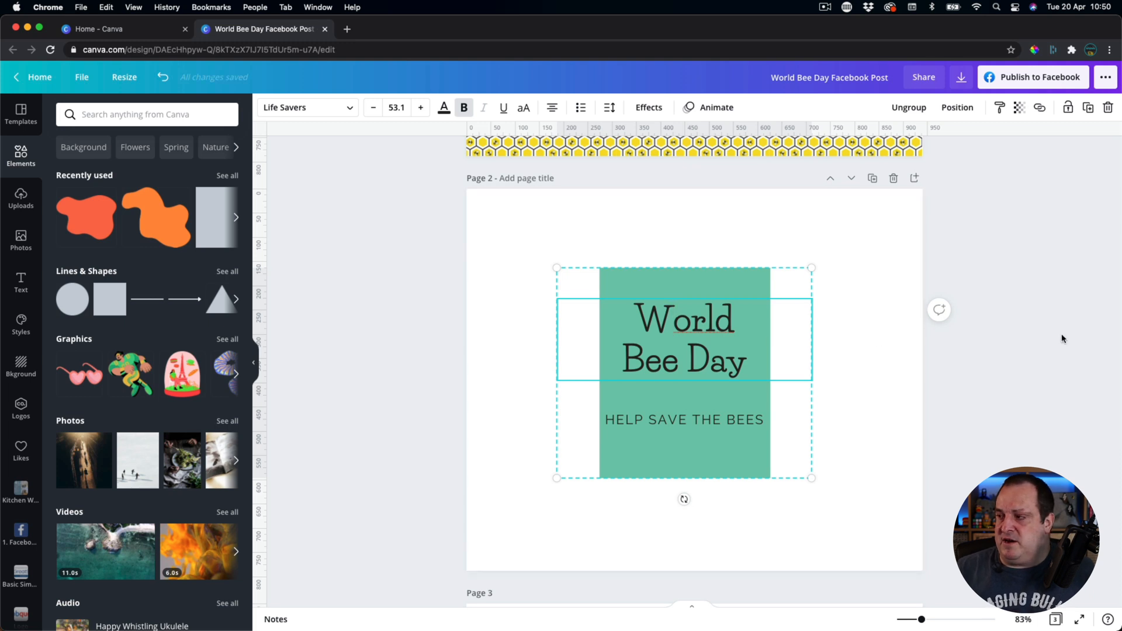
# Ungroup the elements and widen the green rectangle on both sides to about 610 px, beyond the text boxes
pyautogui.press('Escape')
pyautogui.click(966, 173)
pyautogui.click(626, 301)
pyautogui.click(629, 279)
pyautogui.moveTo(770, 373); pyautogui.dragTo(842, 372)
pyautogui.moveTo(602, 372); pyautogui.dragTo(546, 371)
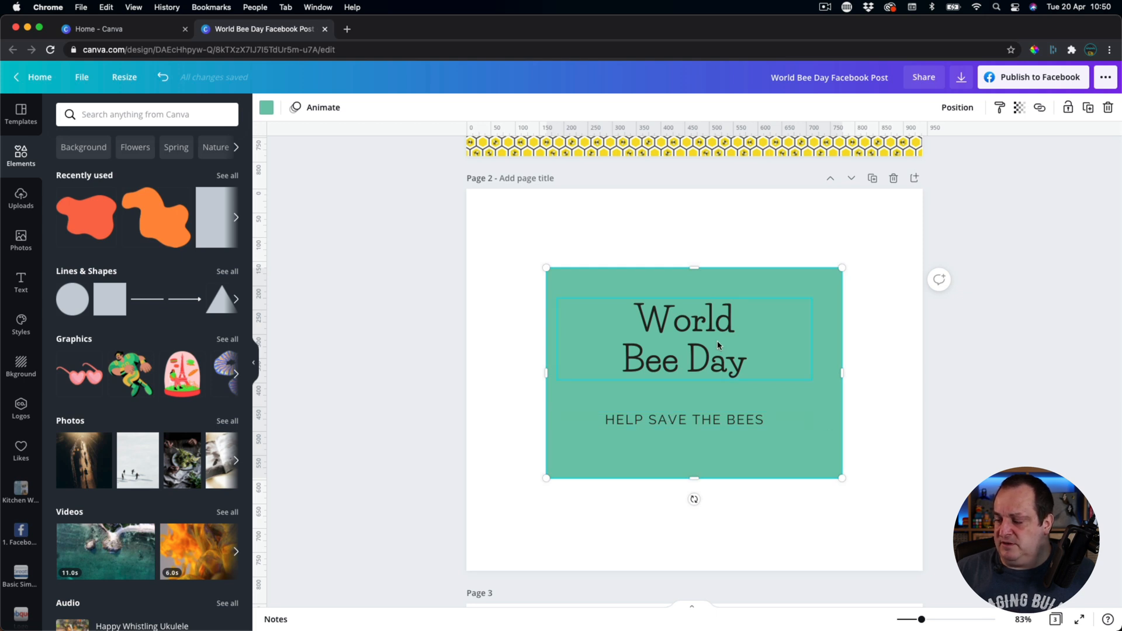
# Group both text lines with the widened green rectangle
pyautogui.click(963, 239)
pyautogui.moveTo(994, 236); pyautogui.dragTo(310, 549)
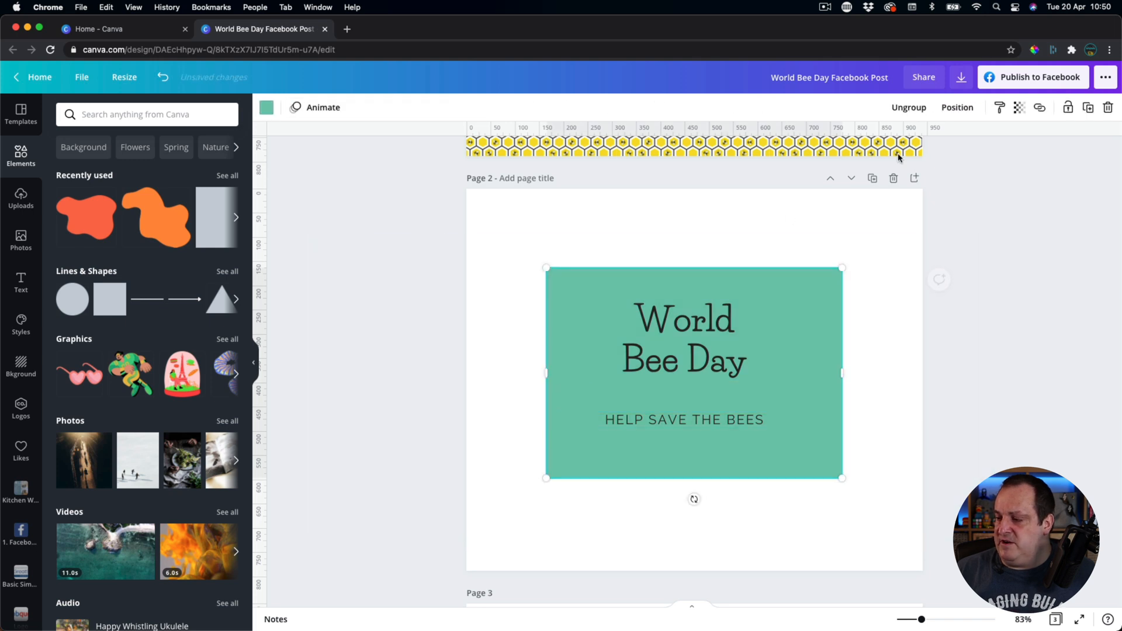
# Try adding two line breaks inside "World" in the regrouped heading, remove them, and leave text editing
pyautogui.click(691, 326)
pyautogui.press('Return')
pyautogui.press('Return')
pyautogui.press('BackSpace')
pyautogui.press('BackSpace')
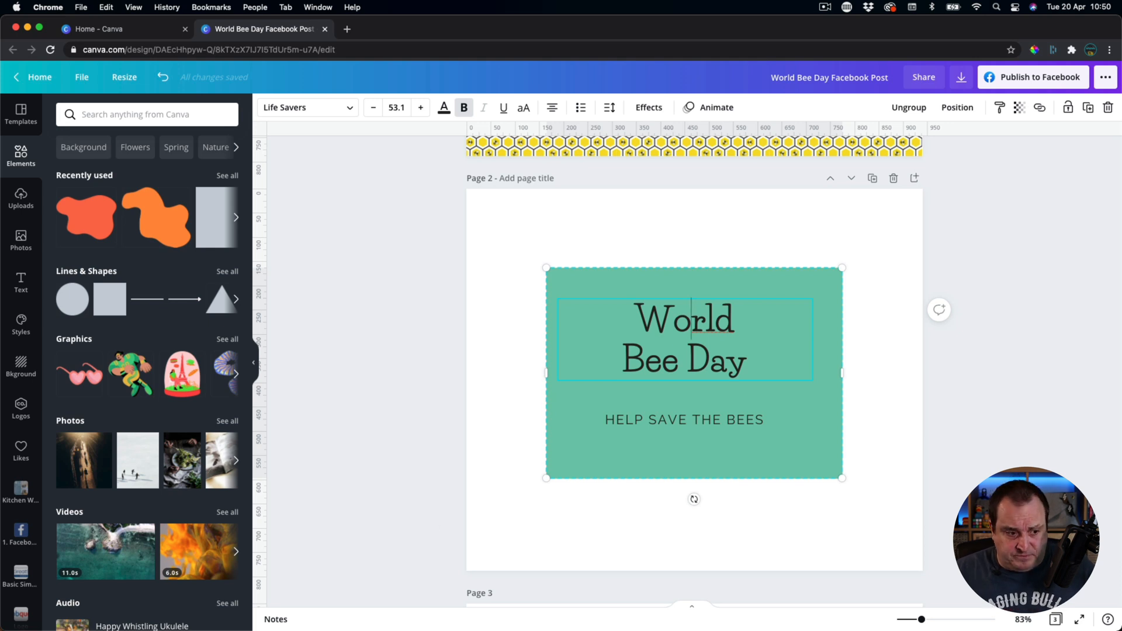
pyautogui.press('Escape')
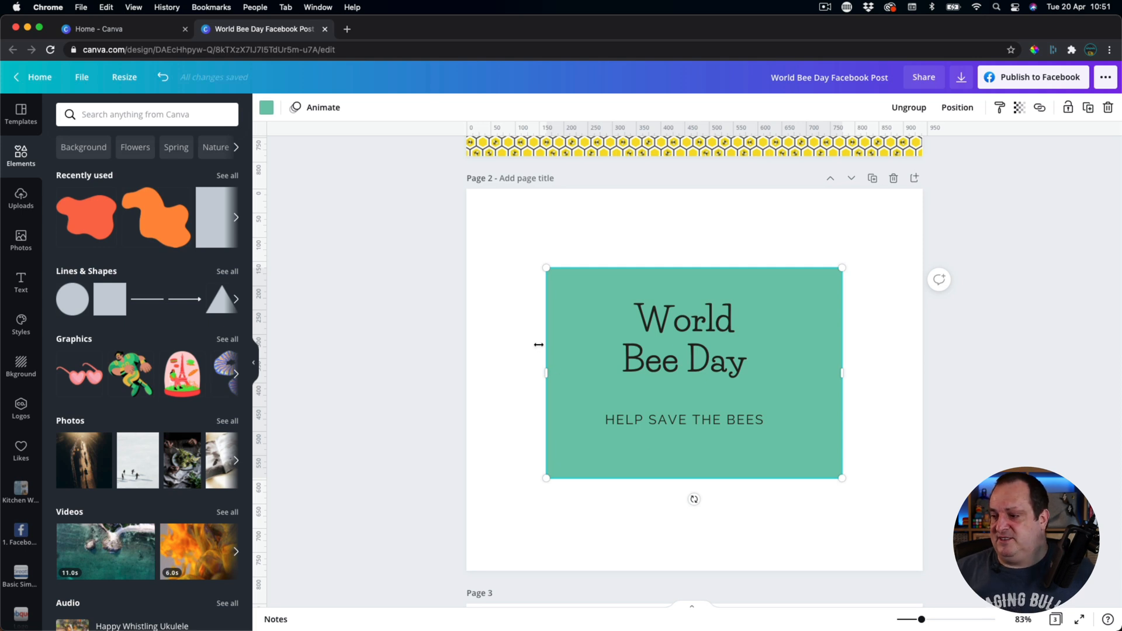
# Delete the grouped heading and rectangle from page 2 and add the pink and yellow "WOW!" text design
pyautogui.press('Delete')
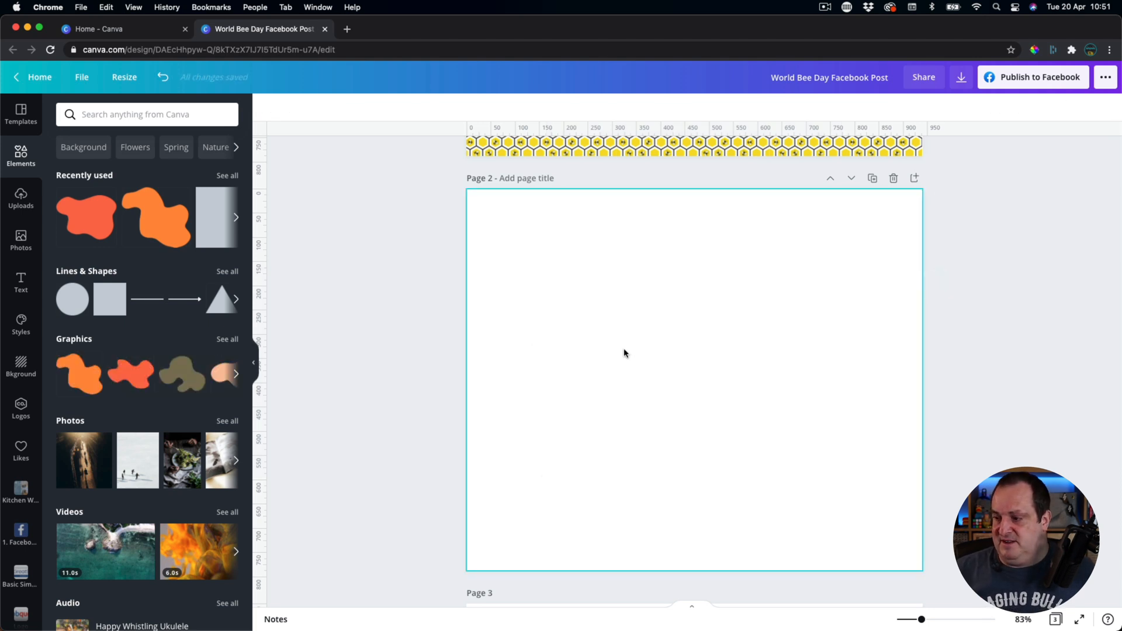
pyautogui.click(22, 285)
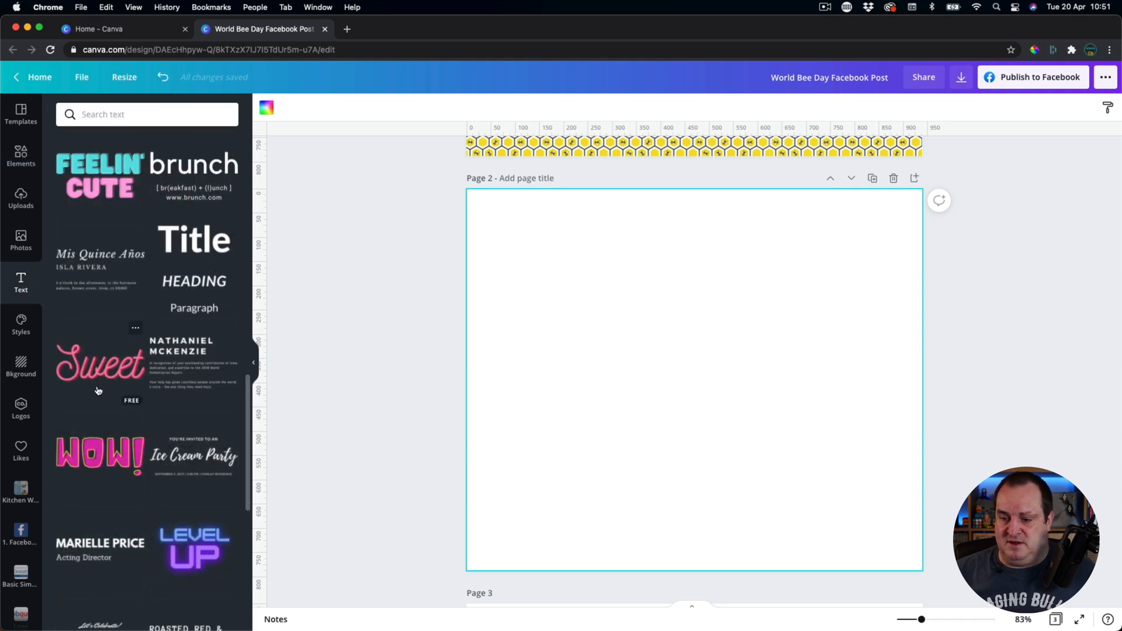
pyautogui.click(88, 455)
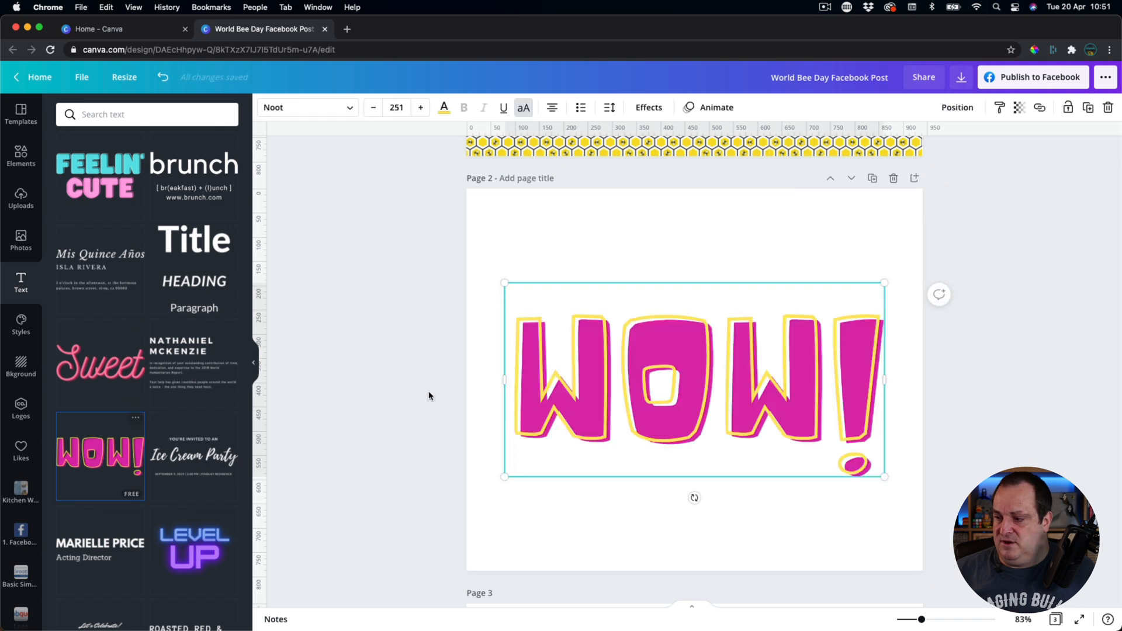
# Apply the Curve shape to the "WOW!" text and set its curve to 88
pyautogui.click(649, 107)
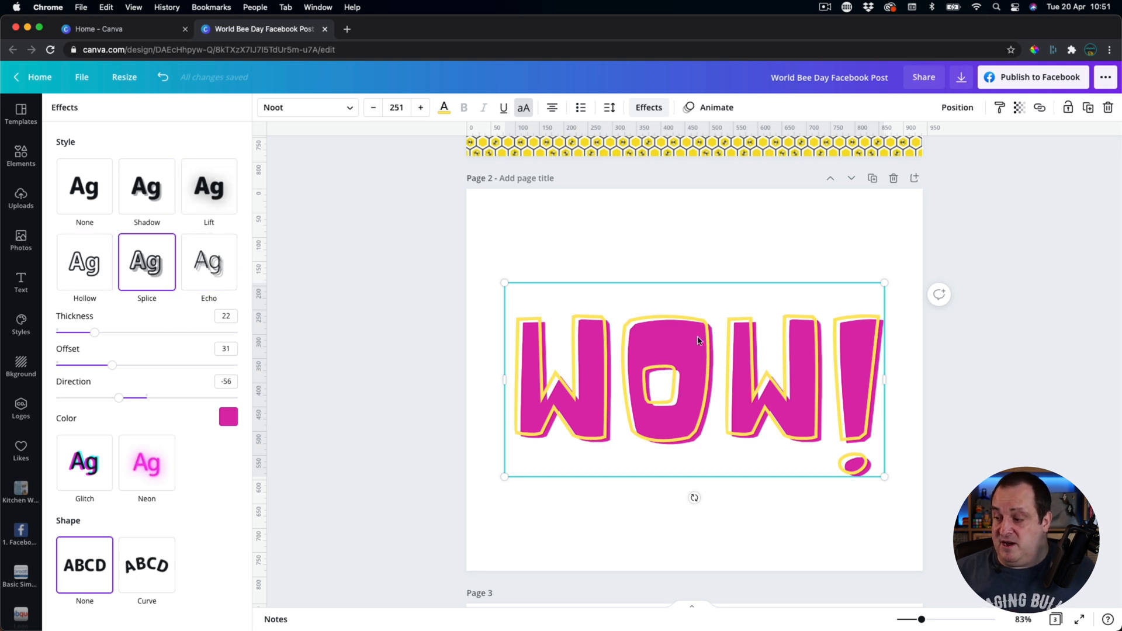
pyautogui.click(146, 563)
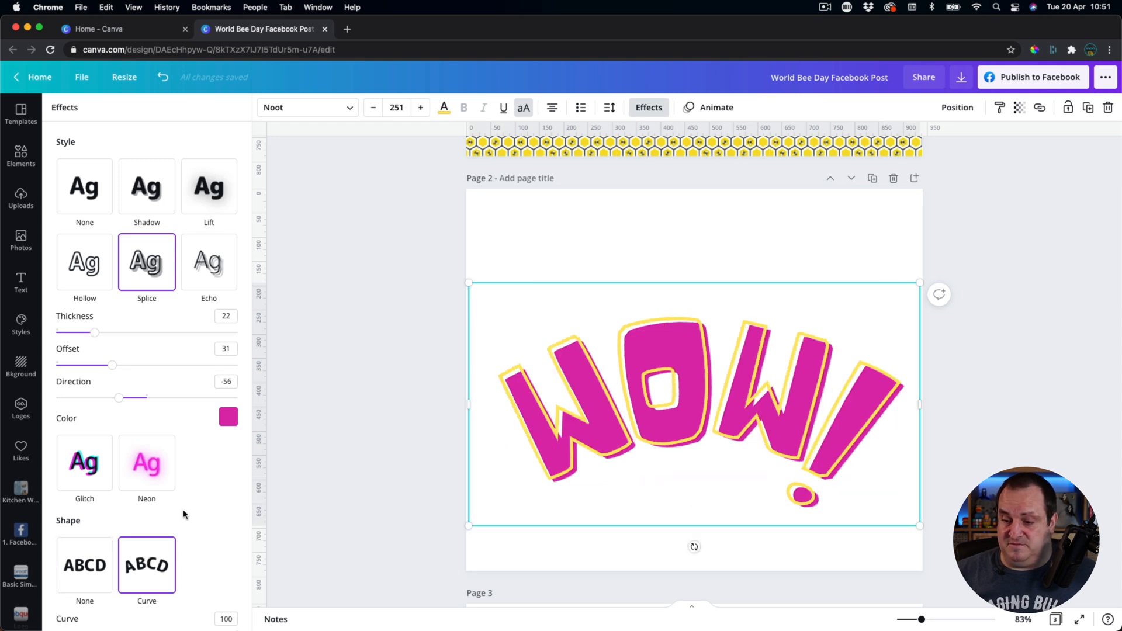
pyautogui.scroll(-1, 184, 514)
pyautogui.moveTo(237, 608)
pyautogui.mouseDown()
pyautogui.moveTo(155, 614)
pyautogui.moveTo(227, 609)
pyautogui.mouseUp()
pyautogui.scroll(1, 204, 348)
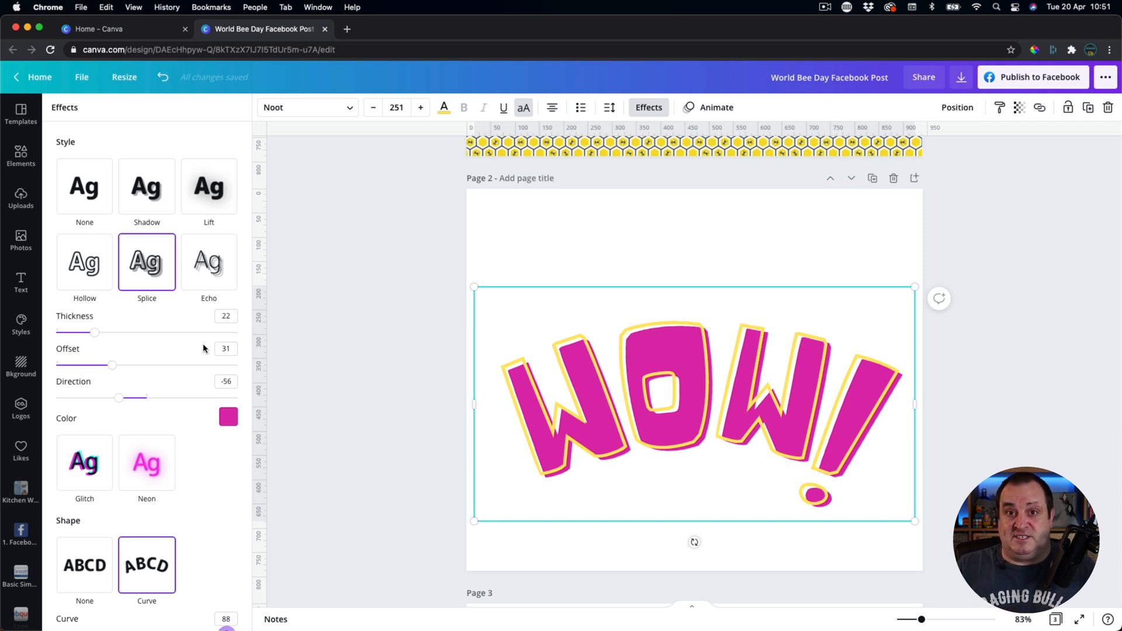
# Give the "WOW!" text a Shadow effect in the brand palette's green and recolour the letters dark brown
pyautogui.click(144, 171)
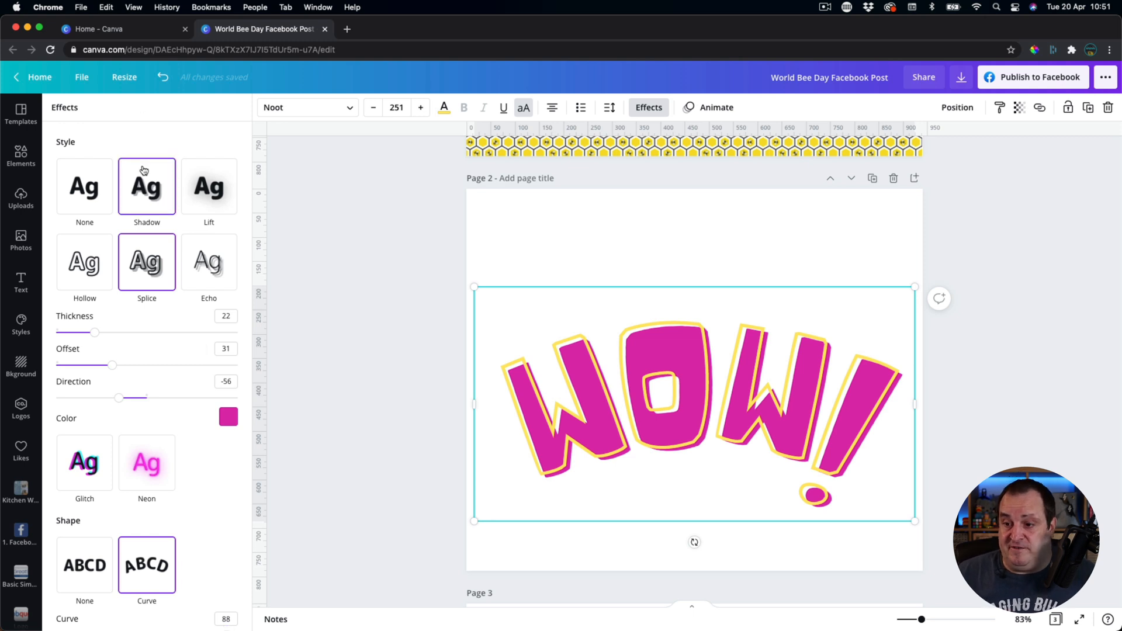
pyautogui.click(228, 374)
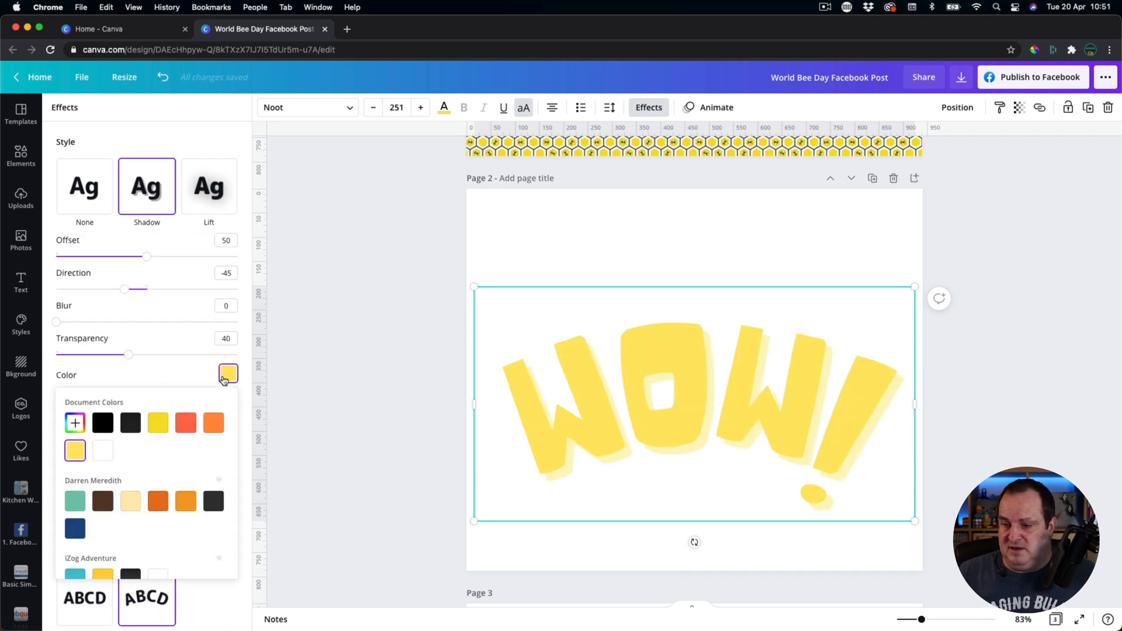
pyautogui.click(76, 506)
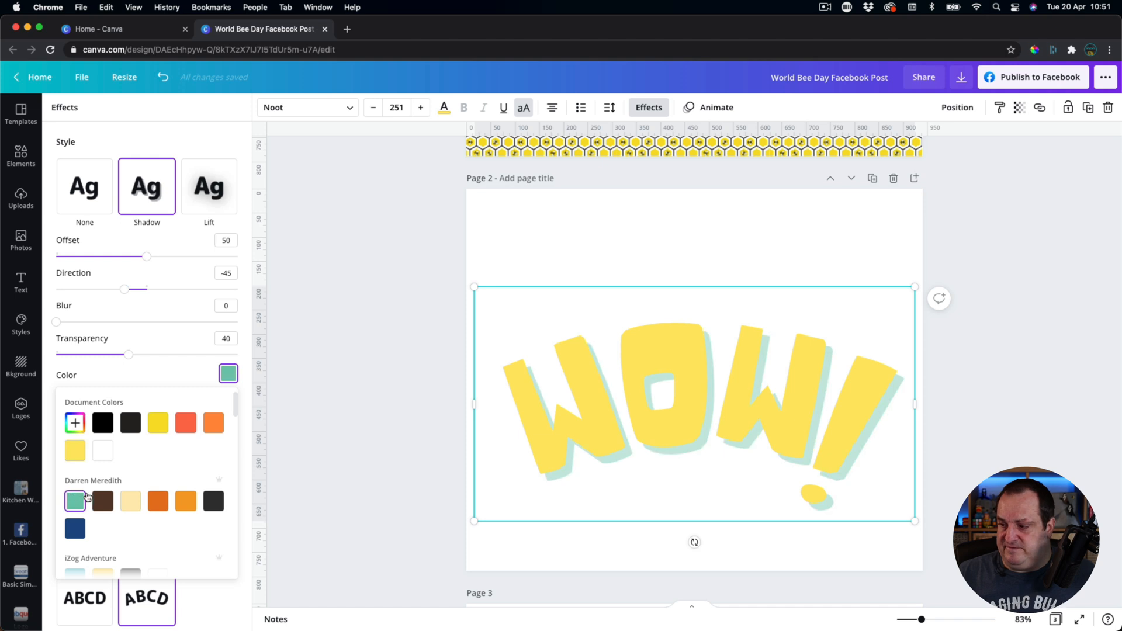
pyautogui.click(445, 107)
pyautogui.click(100, 272)
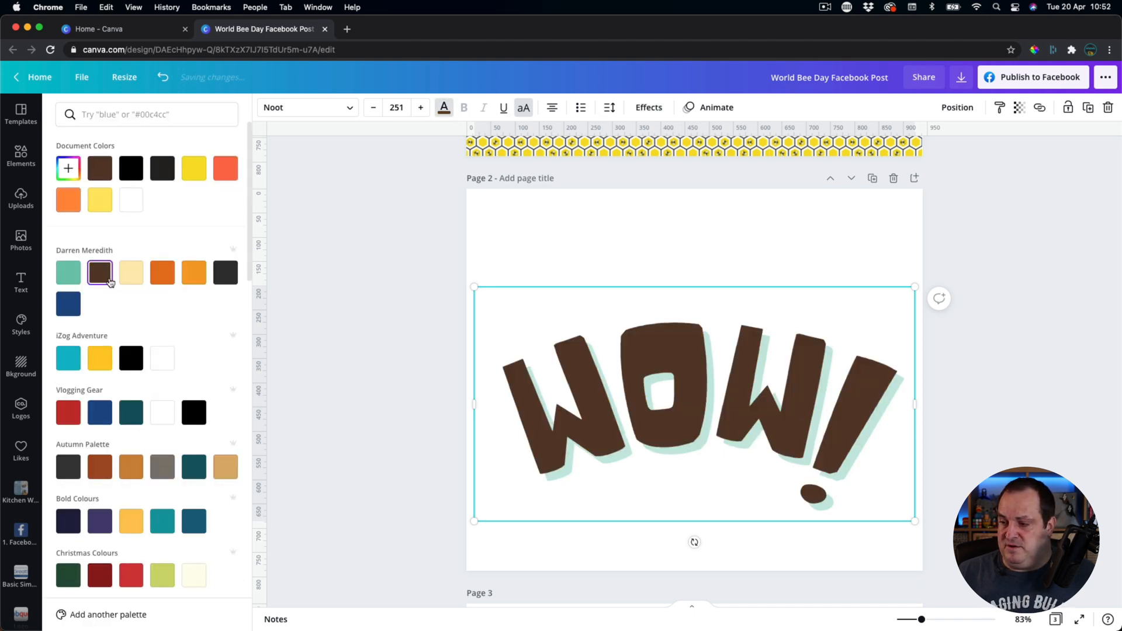
# Set the page 2 background to the pale cream colour from the brand palette
pyautogui.click(522, 233)
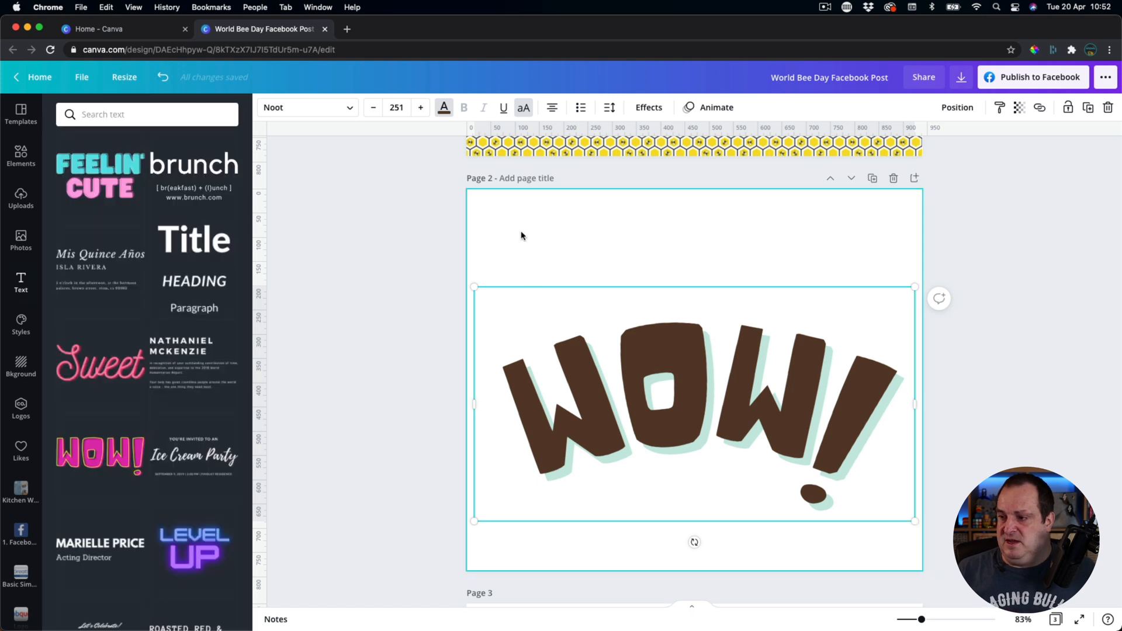
pyautogui.click(496, 249)
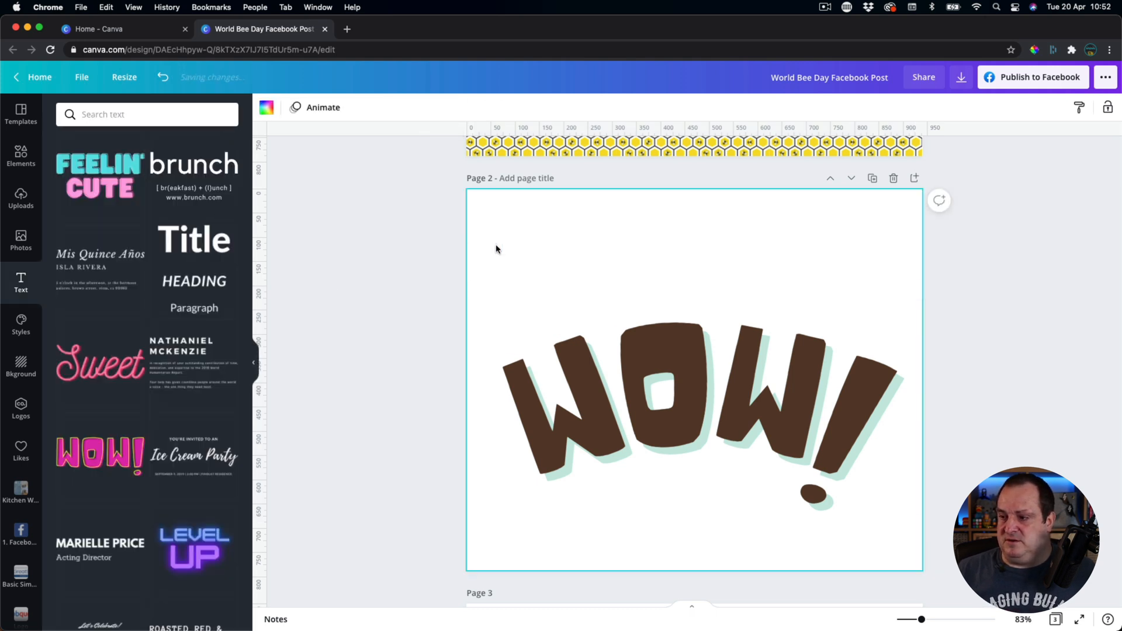
pyautogui.click(266, 108)
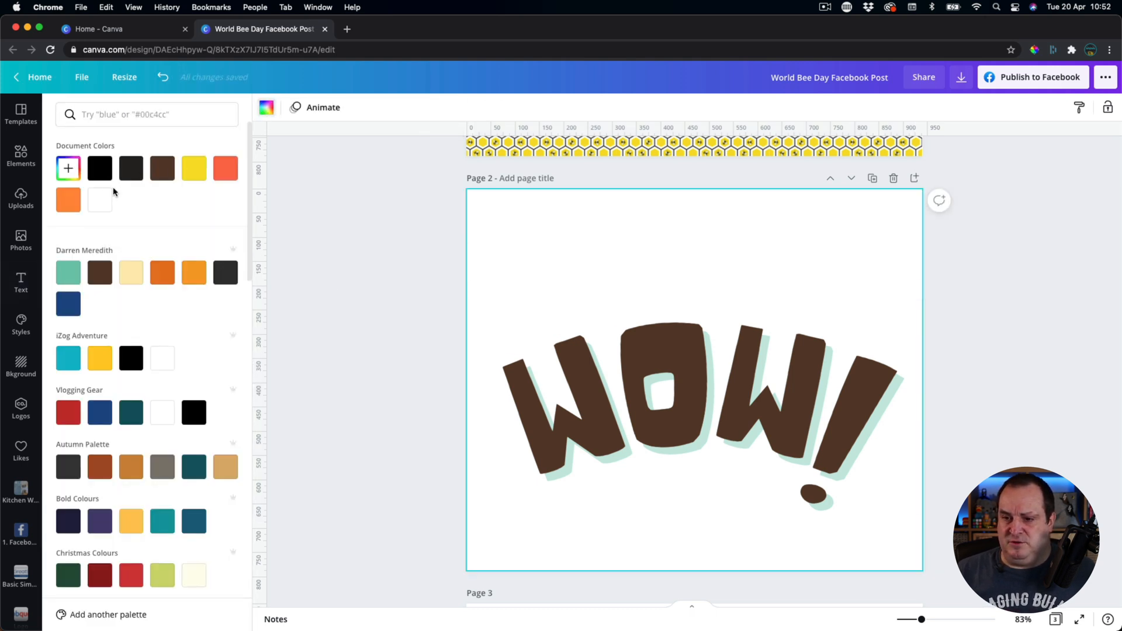
pyautogui.click(130, 273)
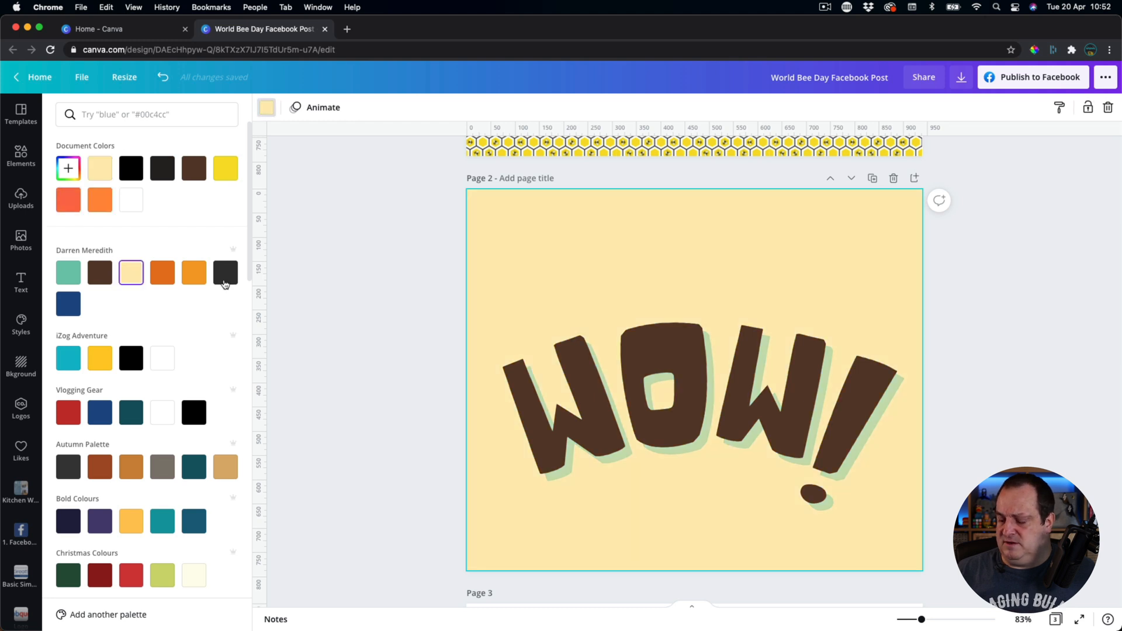
pyautogui.click(338, 326)
# Try the Hollow effect with a curve of 23 on the "WOW!" text, and the Glitch effect with a curve of -100
pyautogui.click(594, 372)
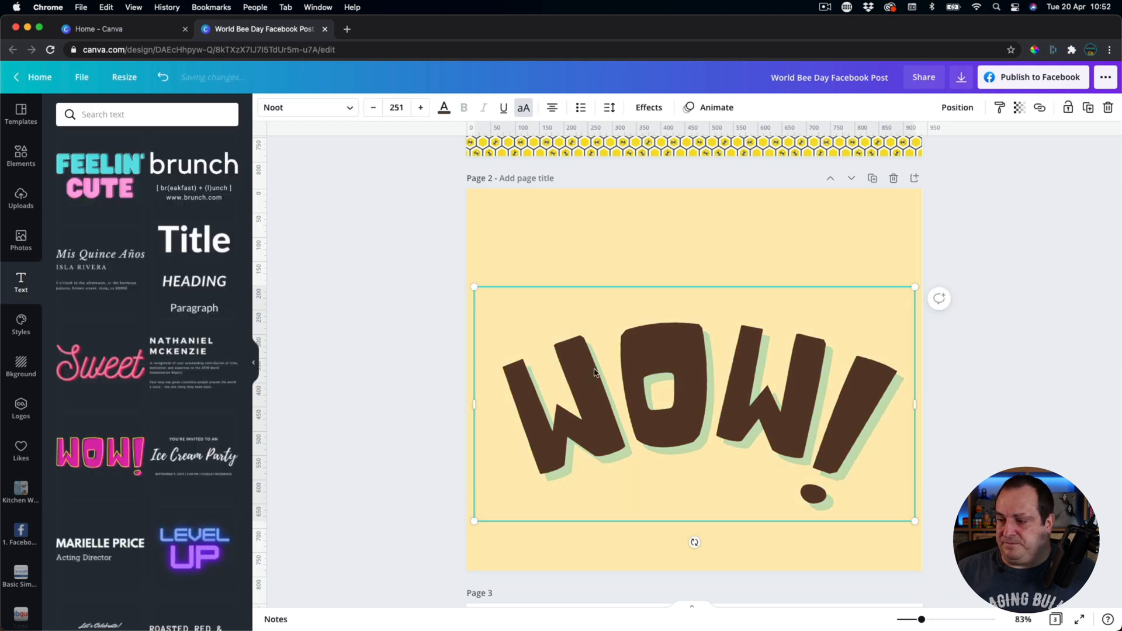
pyautogui.click(649, 107)
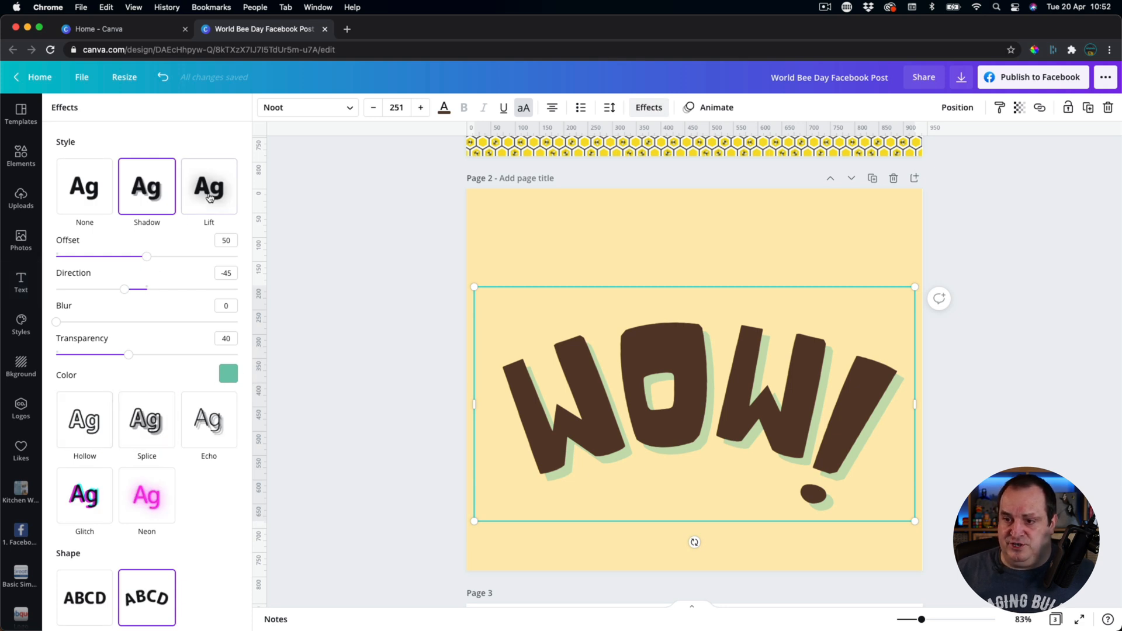
pyautogui.click(85, 421)
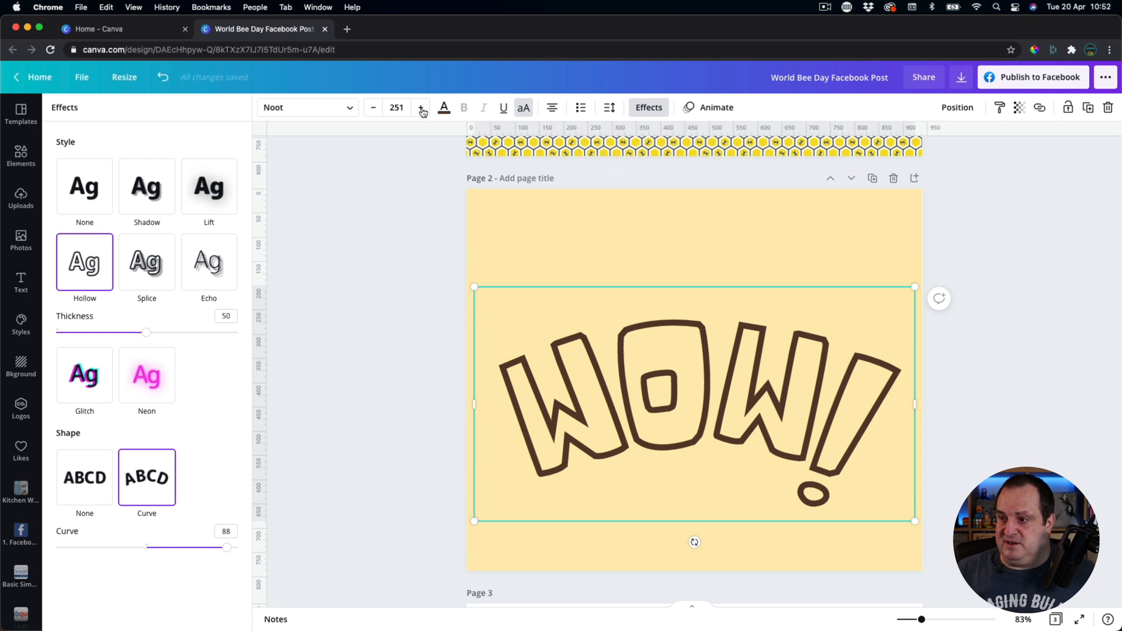
pyautogui.click(407, 105)
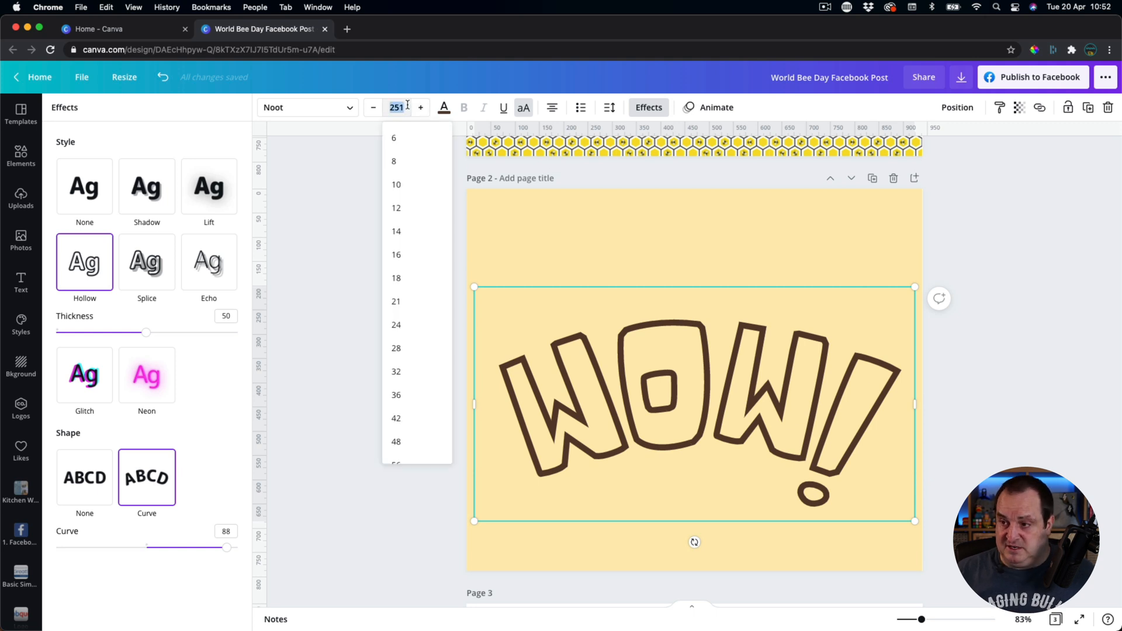
pyautogui.moveTo(226, 548); pyautogui.dragTo(168, 546)
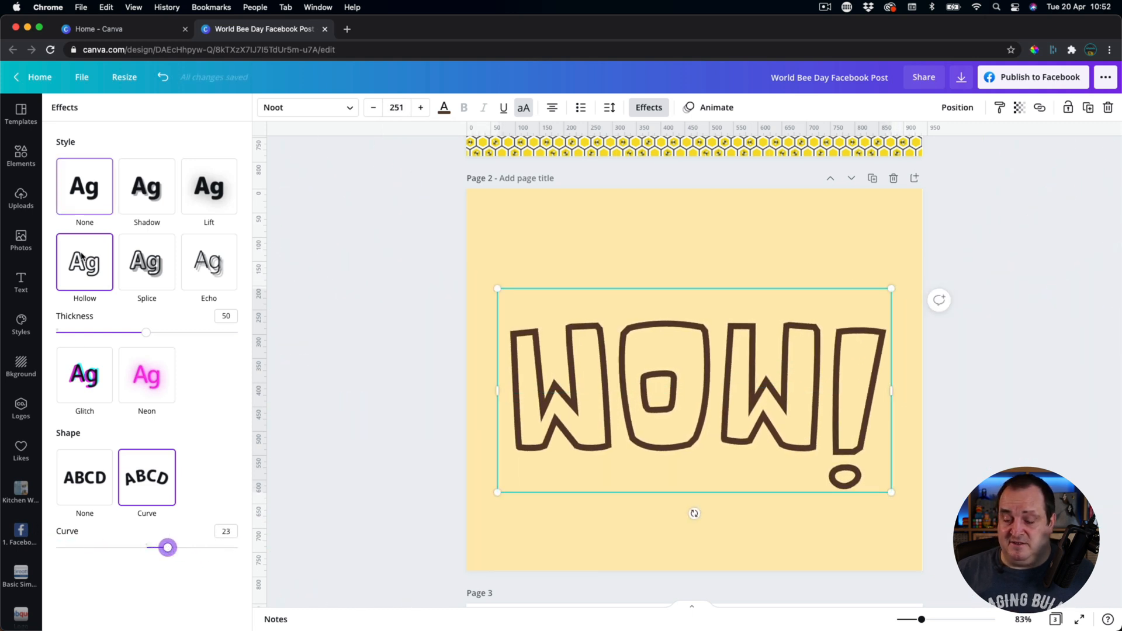
pyautogui.click(108, 376)
pyautogui.moveTo(168, 602); pyautogui.dragTo(56, 602)
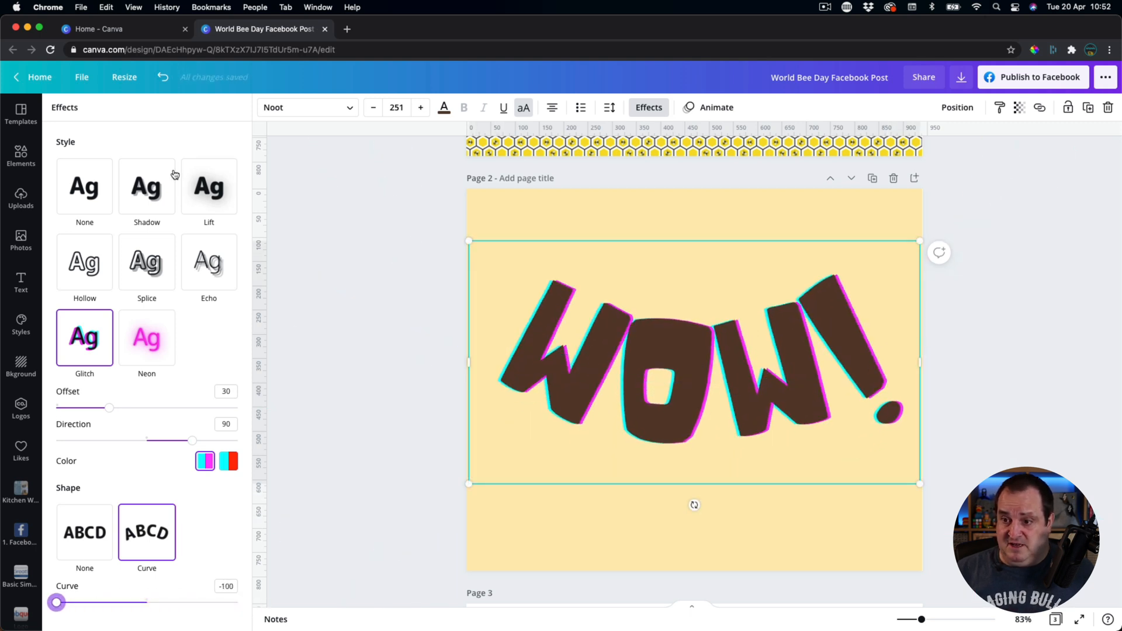
# Apply the Shadow effect to the "WOW!" text with an offset of 54 and remove its curve
pyautogui.click(131, 212)
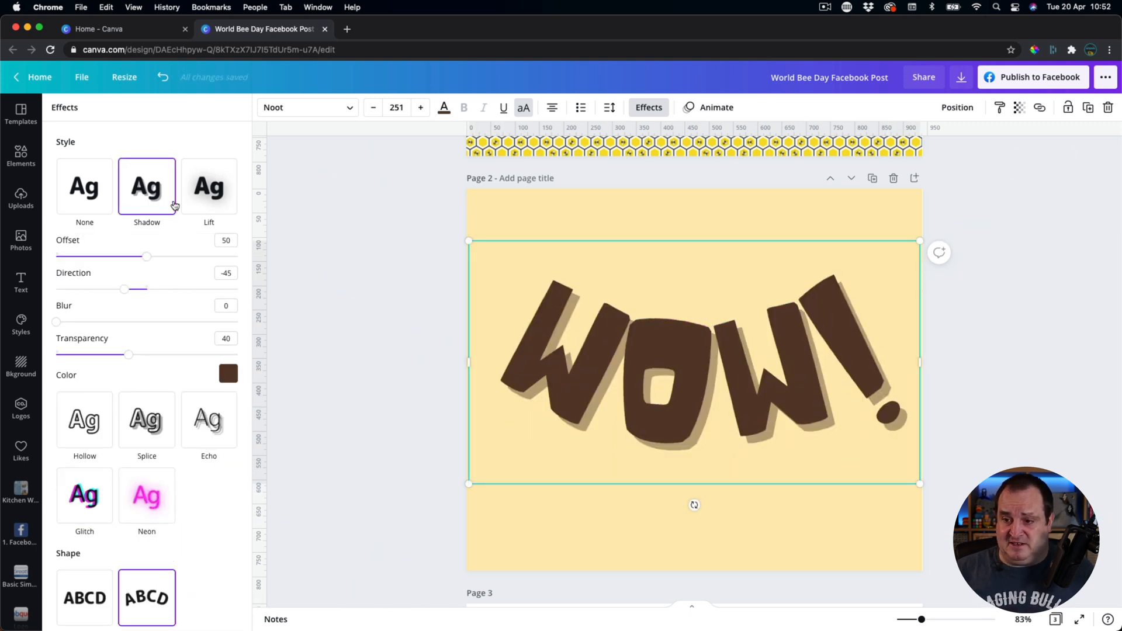
pyautogui.moveTo(146, 257)
pyautogui.mouseDown()
pyautogui.moveTo(87, 256)
pyautogui.moveTo(154, 258)
pyautogui.mouseUp()
pyautogui.scroll(-2, 167, 468)
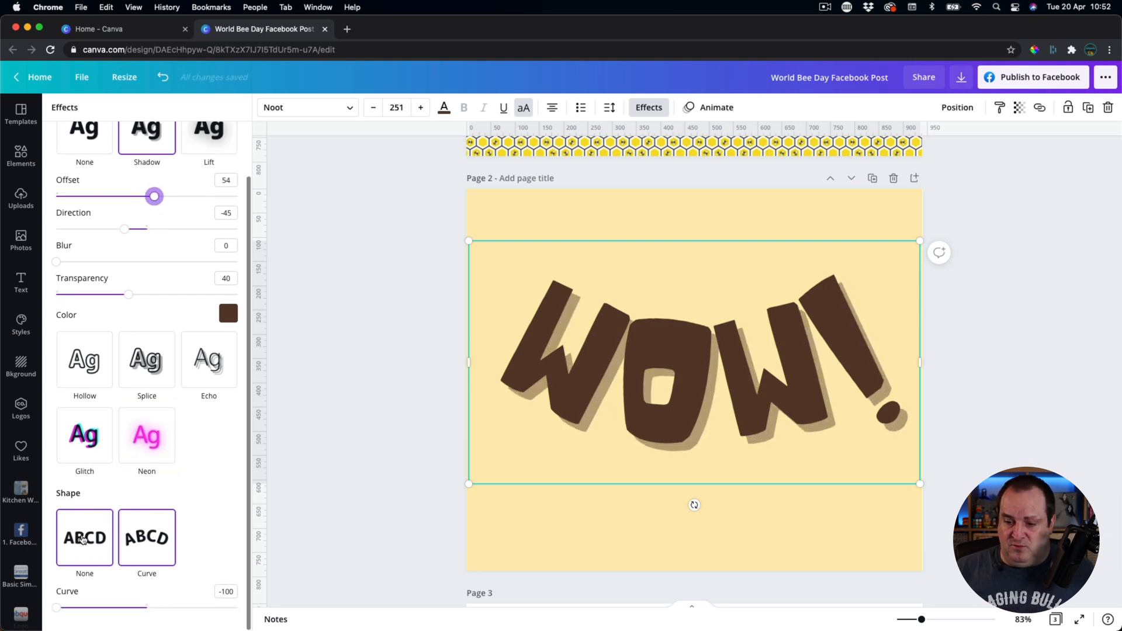
pyautogui.click(83, 539)
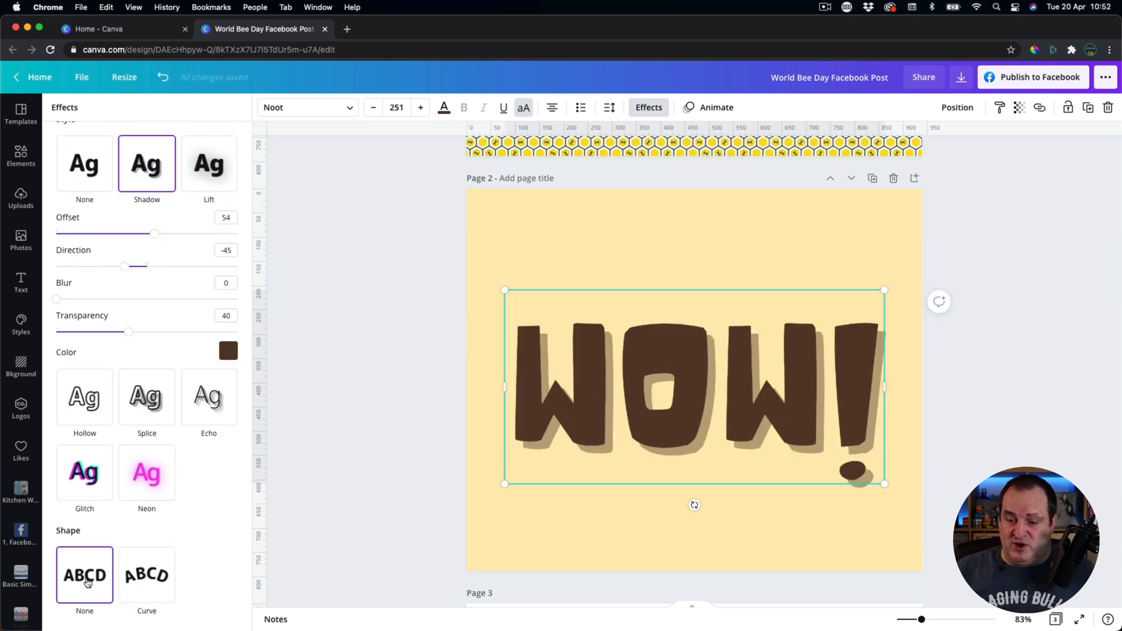